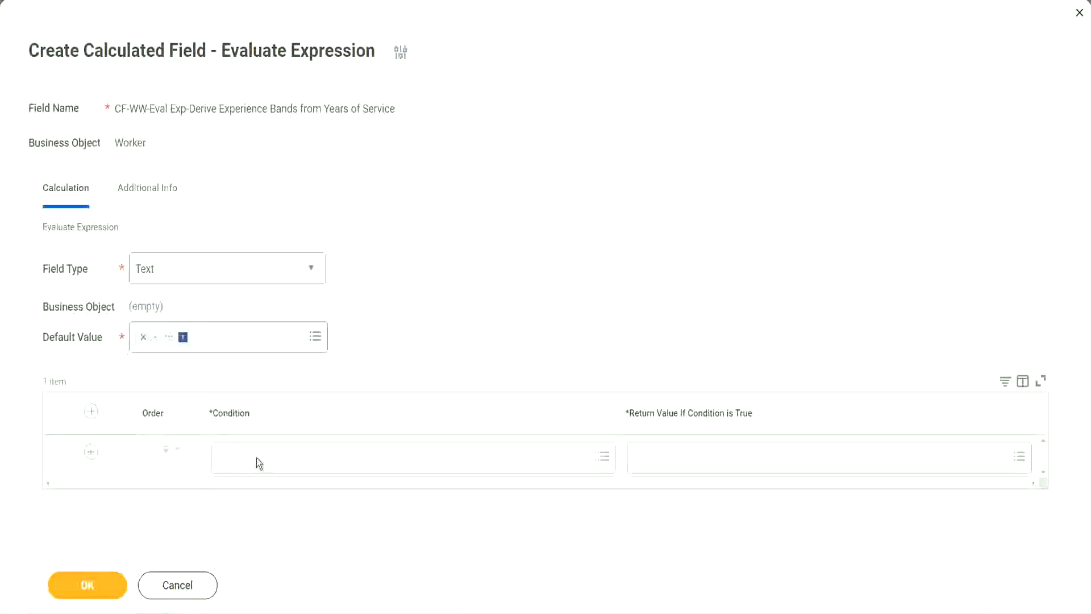
Step: Switch to Notepad++ and copy the Field 1 name, CF-WW-TF-Length of Service between 0 and 7 years
{"action": "left_click", "coordinate": [257, 458]}
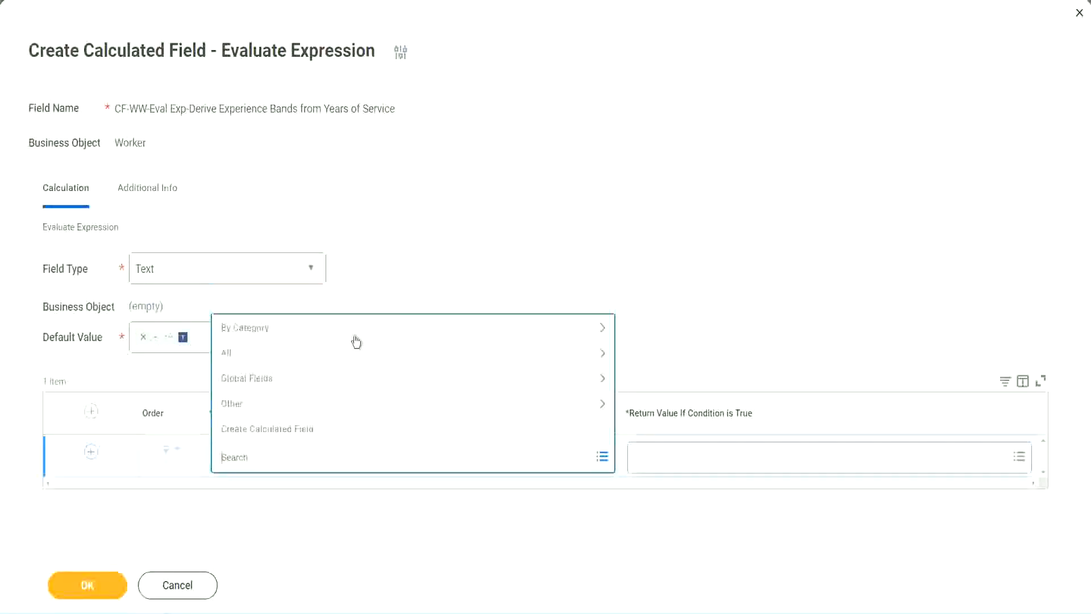
{"action": "left_click", "coordinate": [417, 253]}
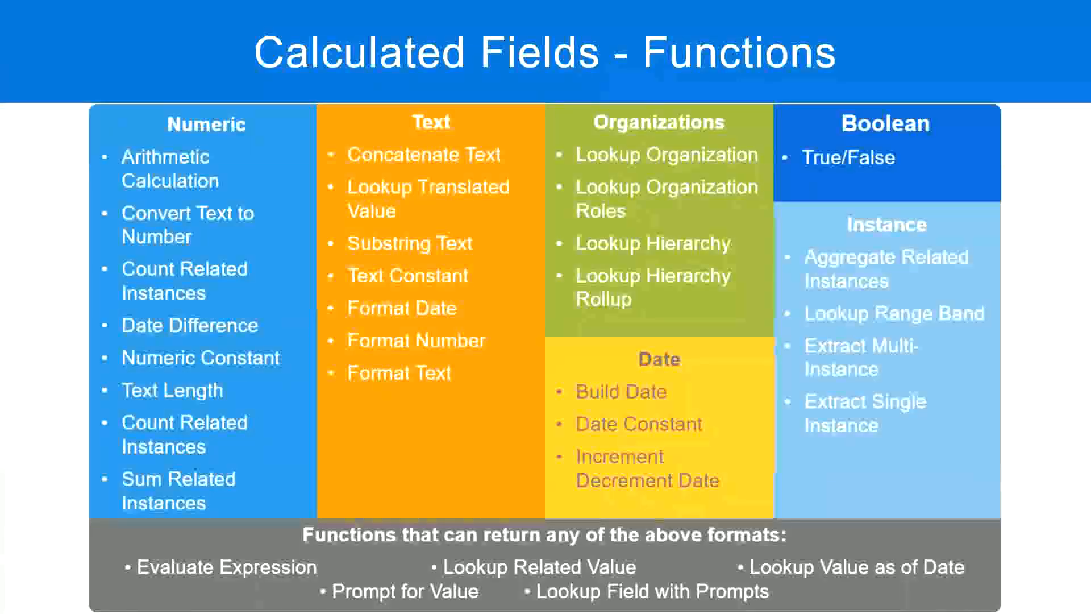
{"action": "key", "text": "alt+Tab"}
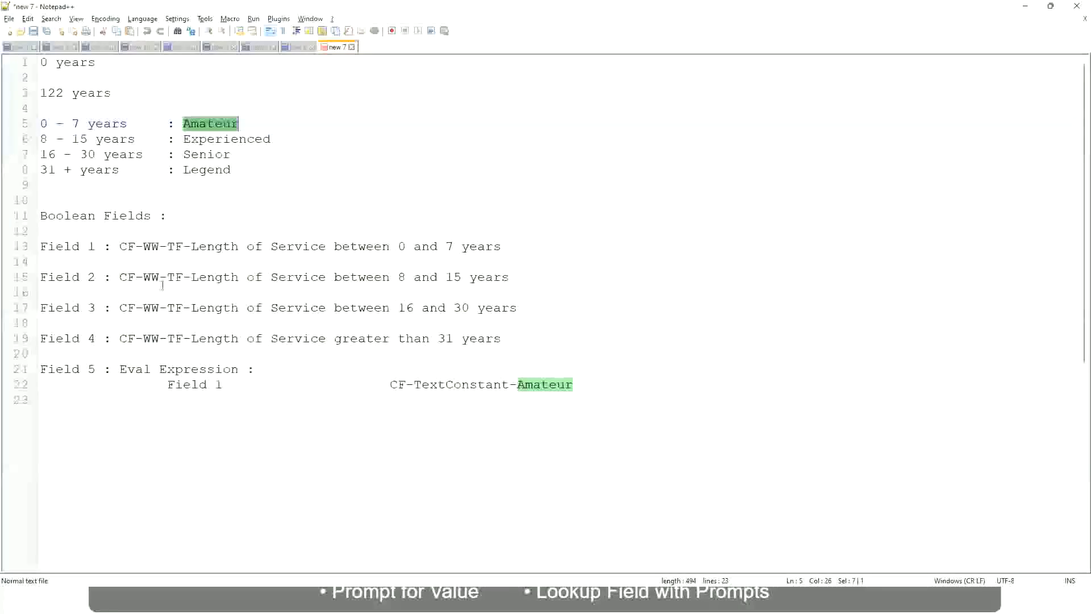
{"action": "double_click", "coordinate": [124, 247]}
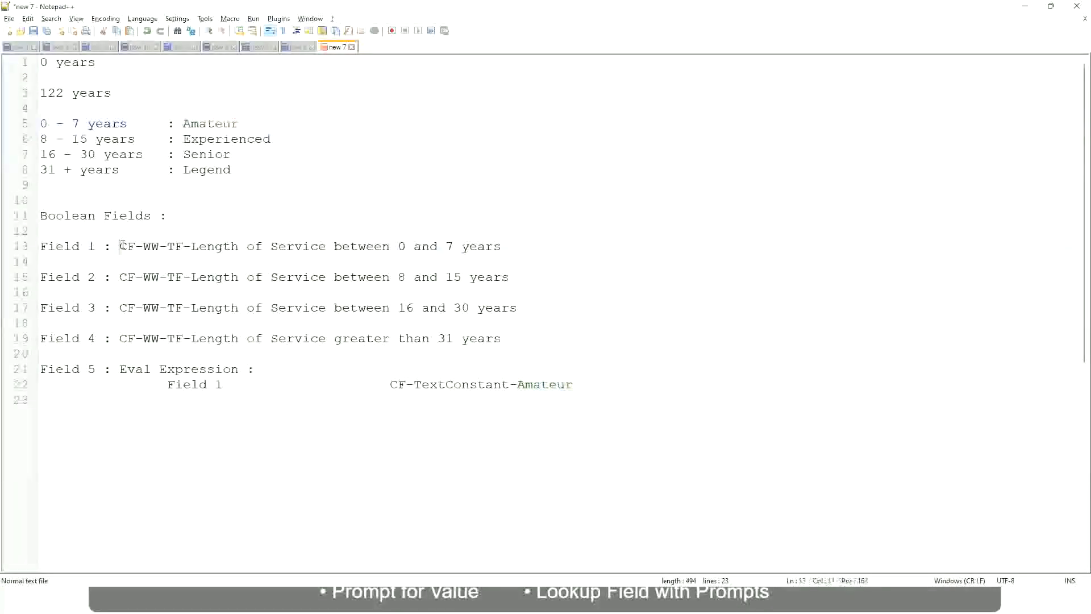
{"action": "left_click_drag", "start_coordinate": [188, 249], "coordinate": [502, 251]}
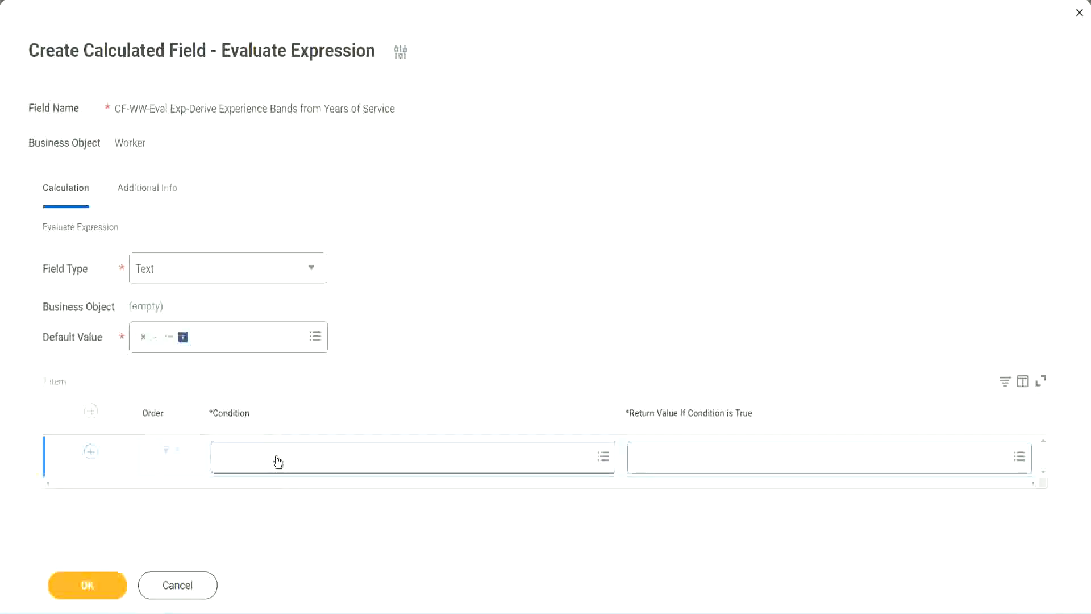
Step: Set the first row's condition in the Evaluate Expression to CF-WW-TF-Length of Service between 0 and 7 years
{"action": "left_click", "coordinate": [278, 461]}
{"action": "type", "text": "CF-WW TF-Length of Service between 0 and 7 years"}
{"action": "key", "text": "Return"}
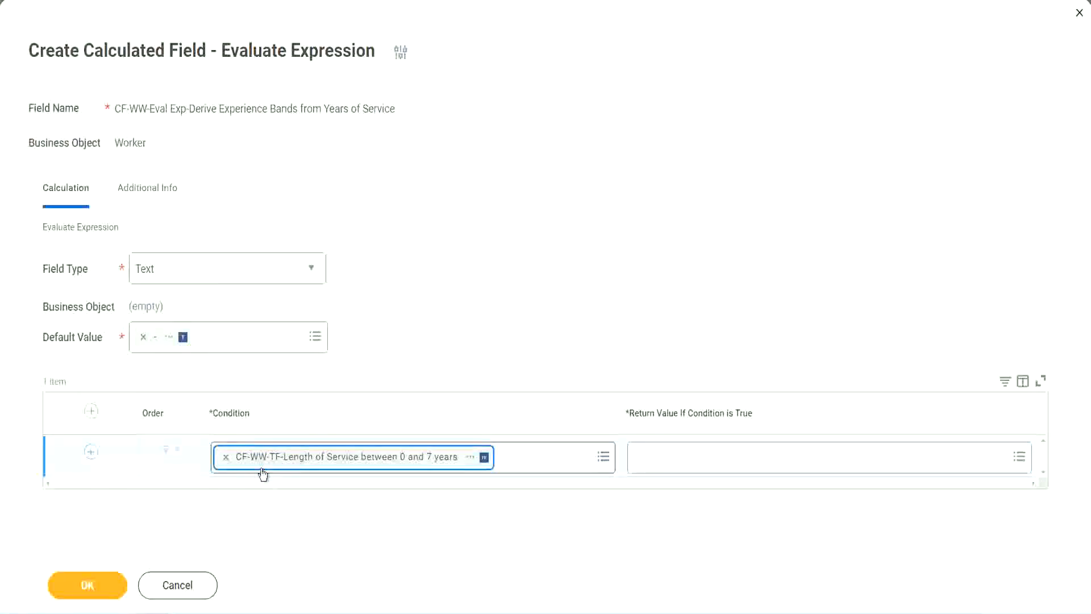
{"action": "left_click", "coordinate": [504, 318]}
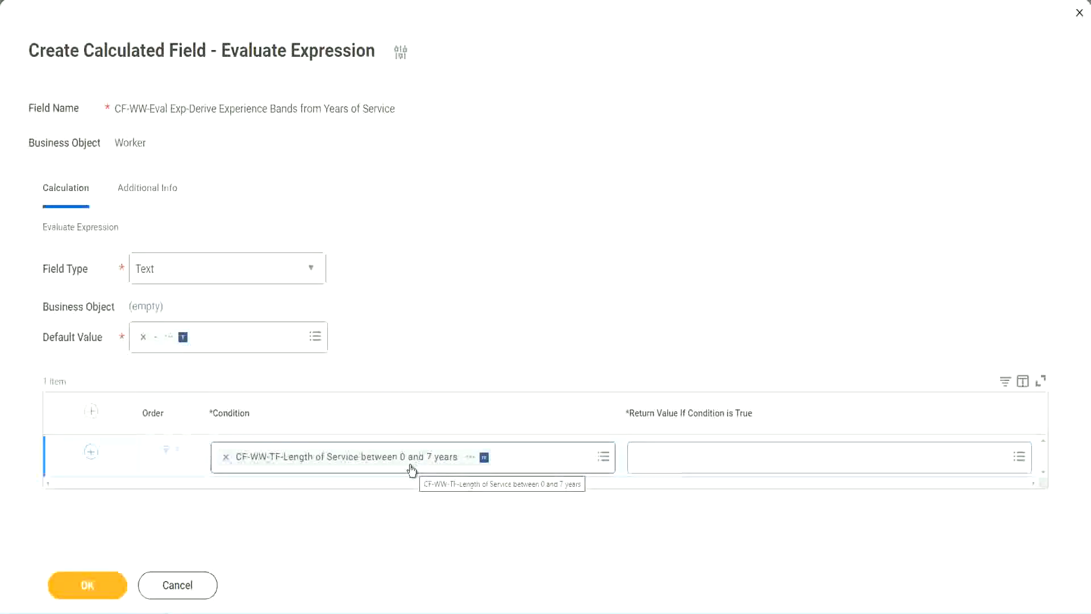
{"action": "left_click", "coordinate": [709, 463]}
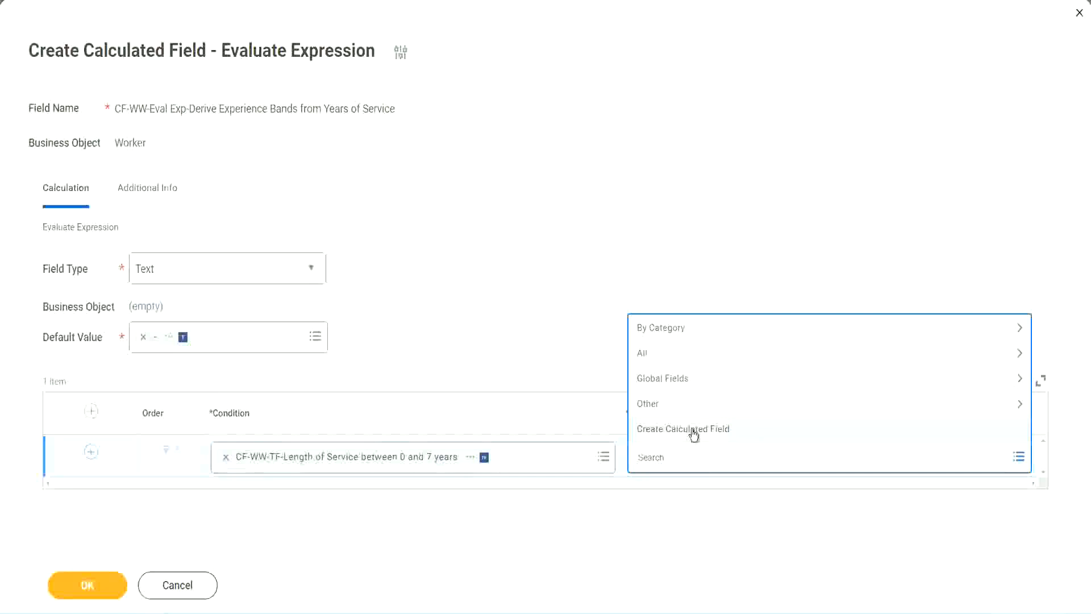
{"action": "left_click", "coordinate": [632, 283]}
{"action": "left_click", "coordinate": [655, 457]}
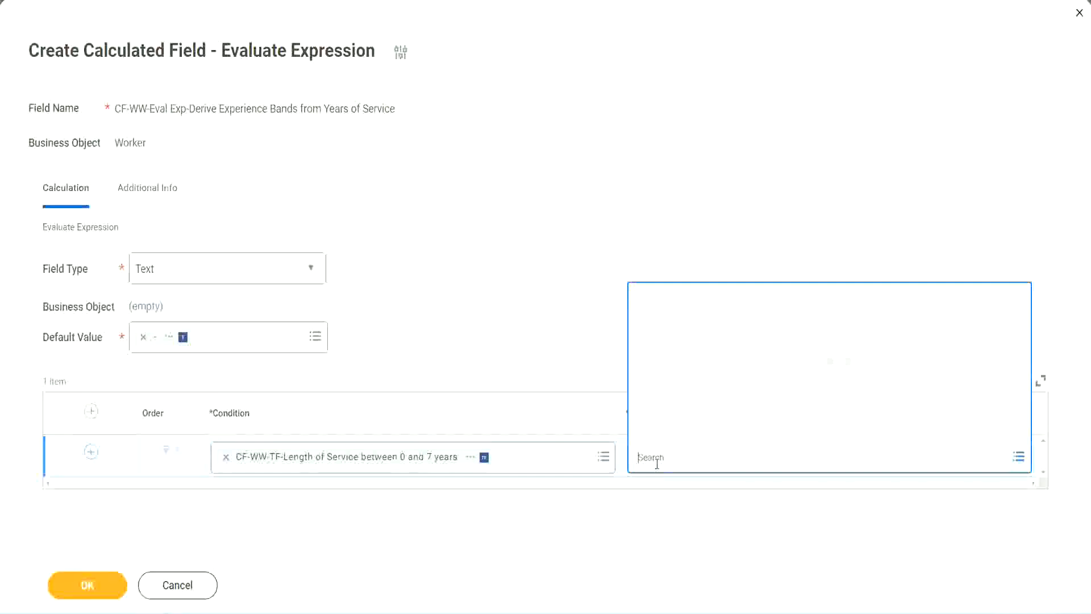
{"action": "type", "text": "Amaterue"}
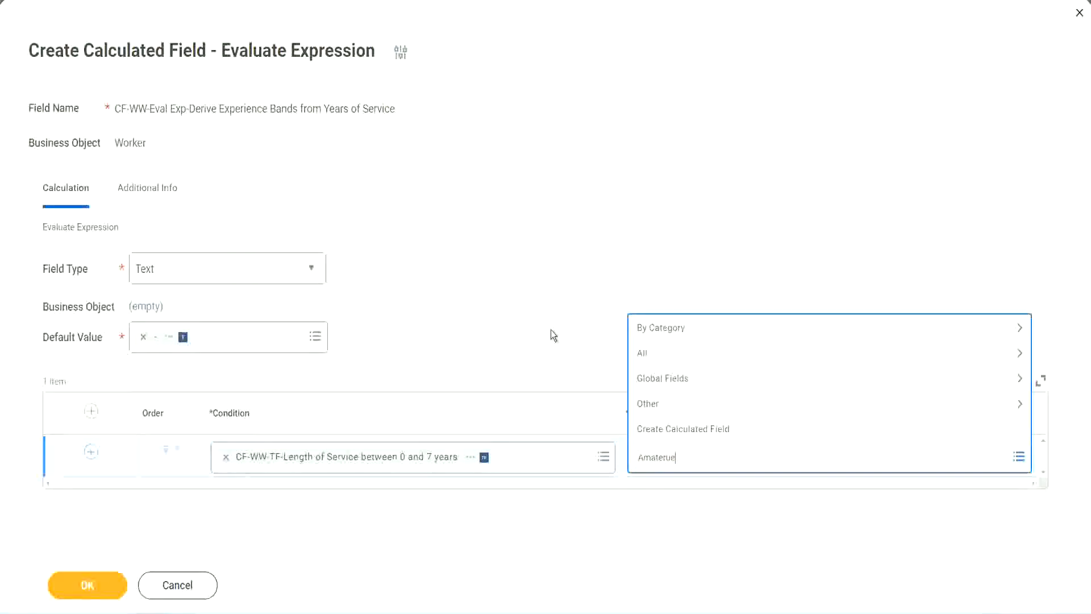
{"action": "left_click", "coordinate": [551, 331]}
{"action": "left_click", "coordinate": [688, 464]}
{"action": "left_click", "coordinate": [550, 331]}
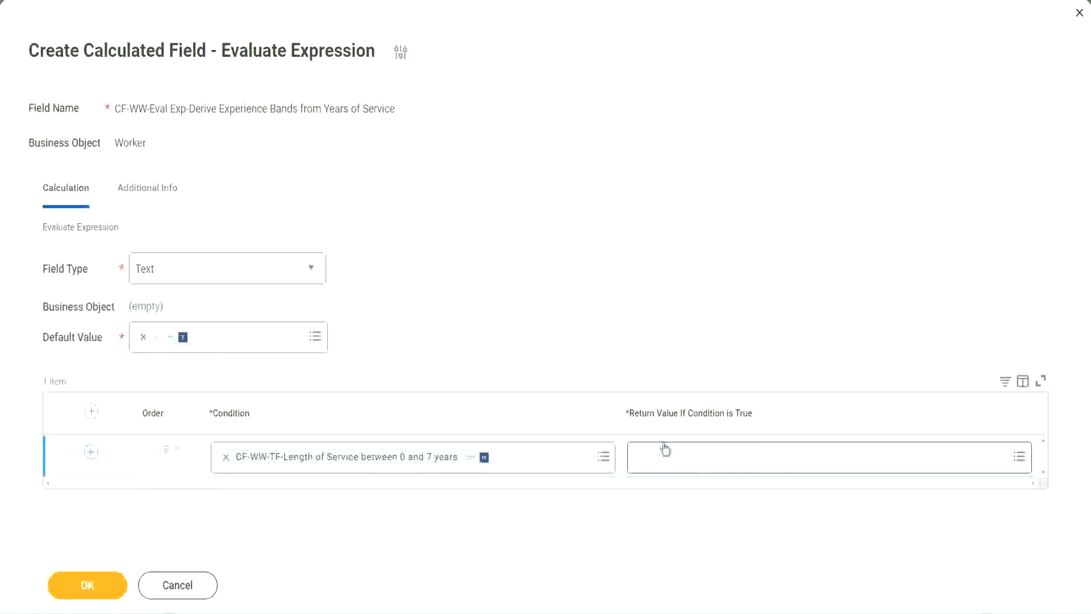
Step: Start a new calculated field for the first row's return value and name it CF-WW-TC-Amateur
{"action": "left_click", "coordinate": [707, 456]}
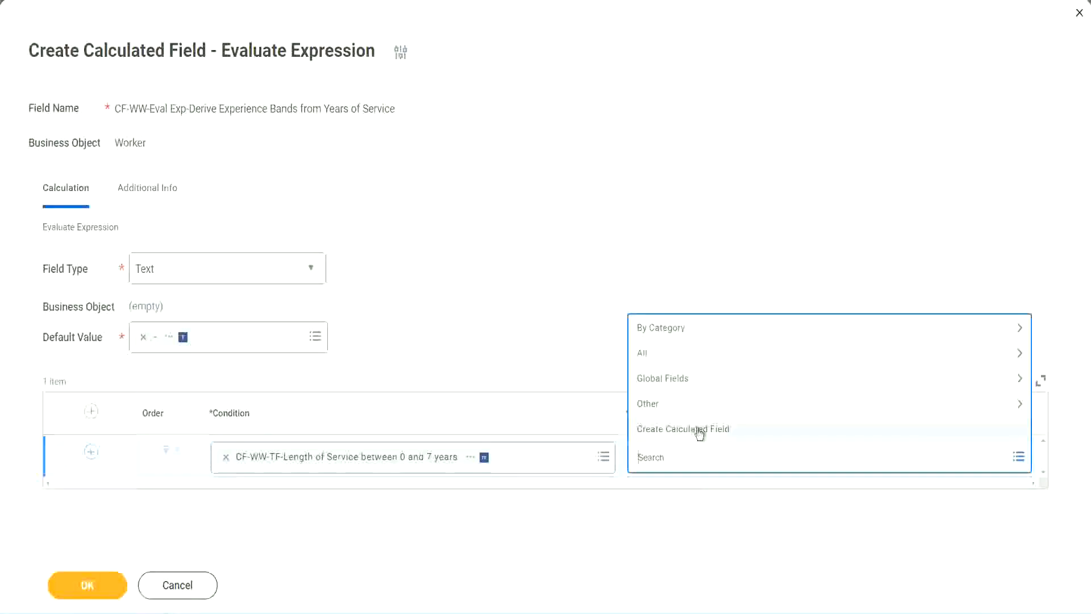
{"action": "left_click", "coordinate": [700, 432]}
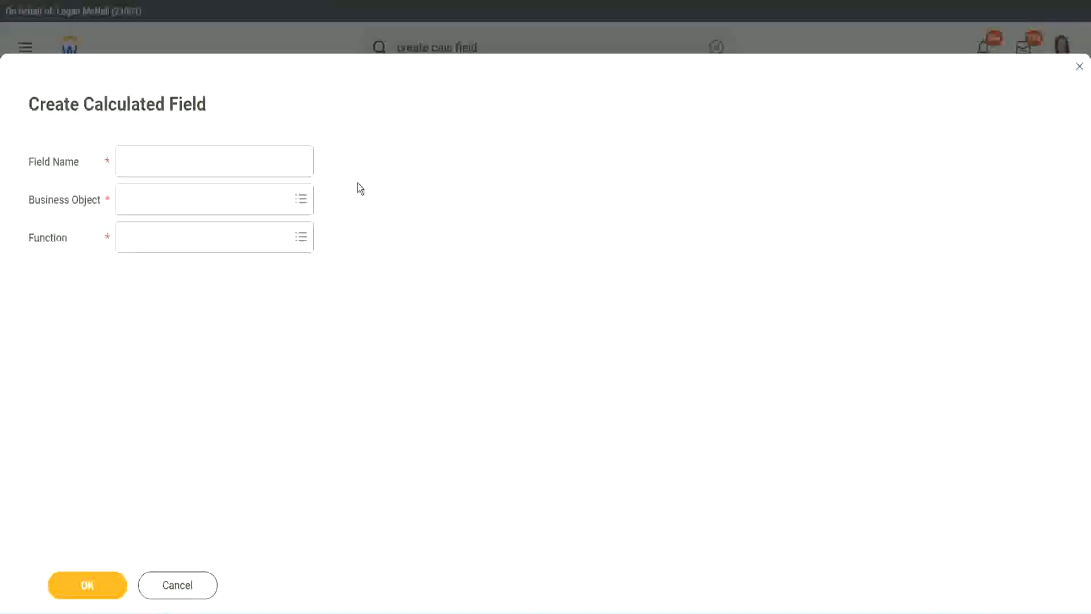
{"action": "left_click", "coordinate": [135, 163]}
{"action": "type", "text": "CF"}
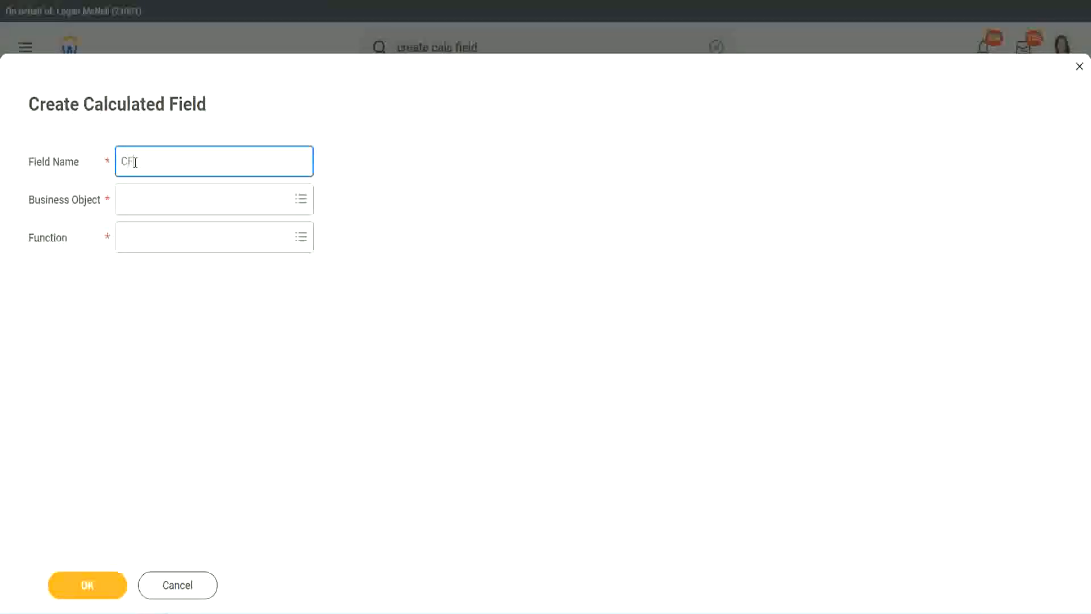
{"action": "type", "text": "_TC"}
{"action": "type", "text": "-Am"}
{"action": "type", "text": "ateur"}
{"action": "type", "text": "WW"}
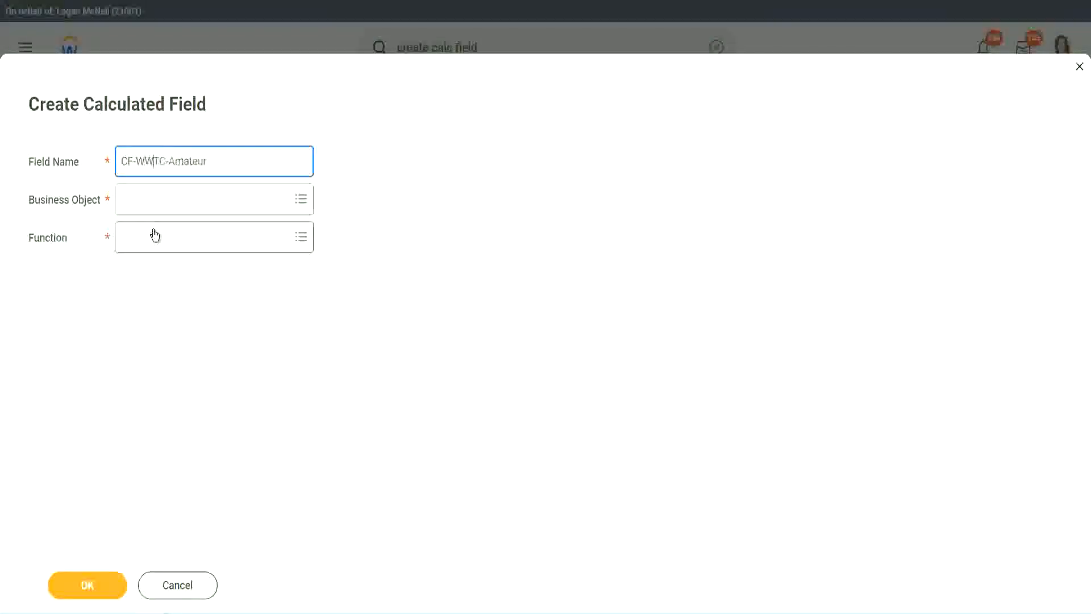
{"action": "type", "text": "-"}
{"action": "left_click", "coordinate": [154, 199]}
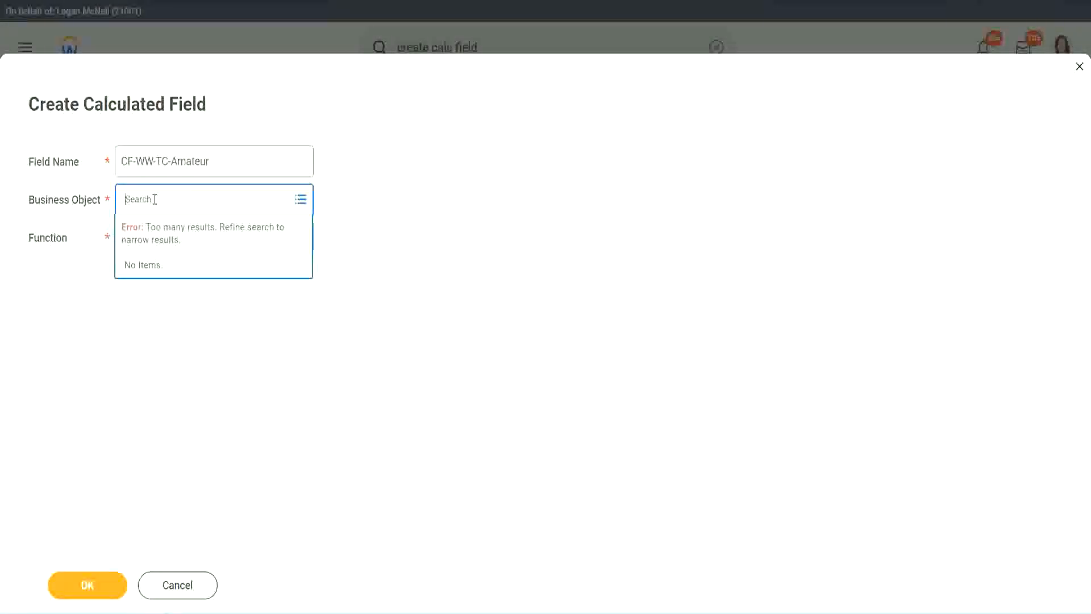
{"action": "type", "text": "worker"}
{"action": "key", "text": "BackSpace"}
{"action": "key", "text": "BackSpace"}
{"action": "key", "text": "BackSpace"}
{"action": "key", "text": "BackSpace"}
{"action": "key", "text": "BackSpace"}
{"action": "key", "text": "BackSpace"}
Step: Set the business object of the CF-WW-TC-Amateur field to Global
{"action": "type", "text": "global"}
{"action": "key", "text": "Return"}
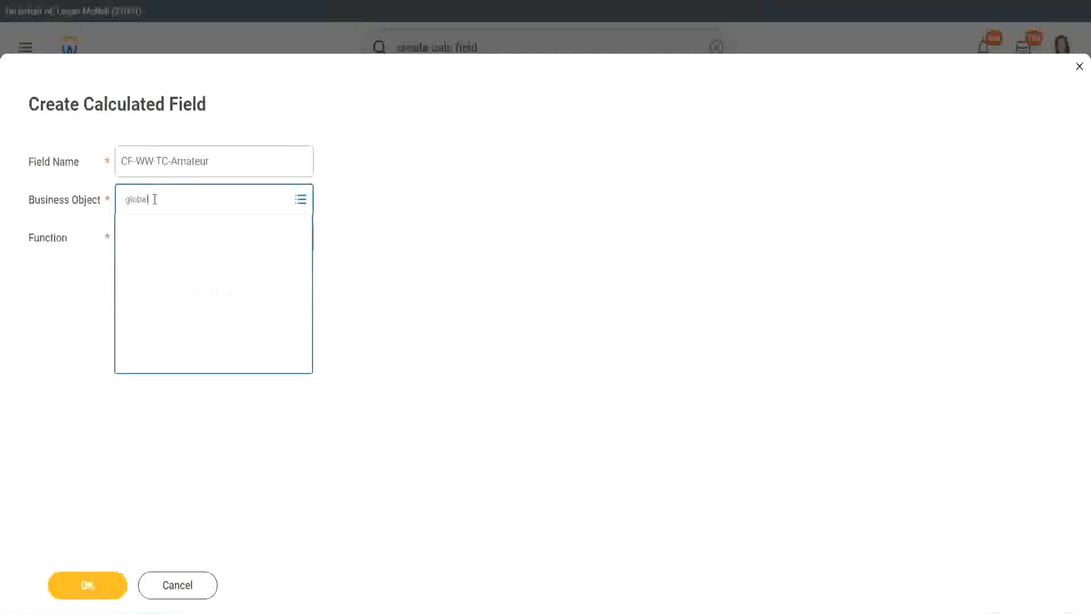
{"action": "left_click", "coordinate": [170, 266]}
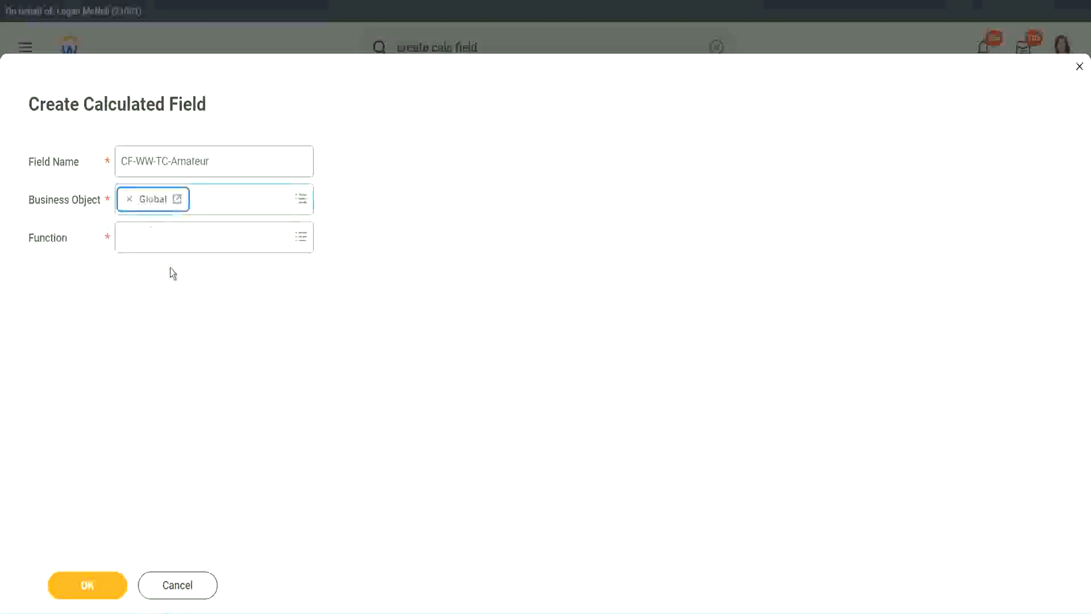
{"action": "triple_click", "coordinate": [250, 164]}
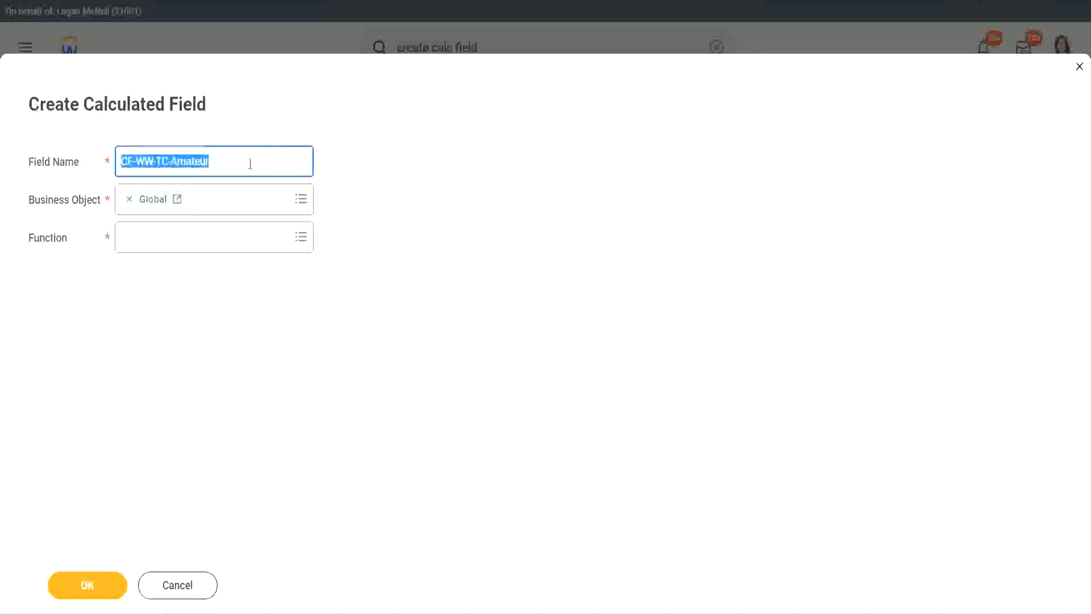
{"action": "left_click", "coordinate": [237, 163]}
{"action": "double_click", "coordinate": [214, 158]}
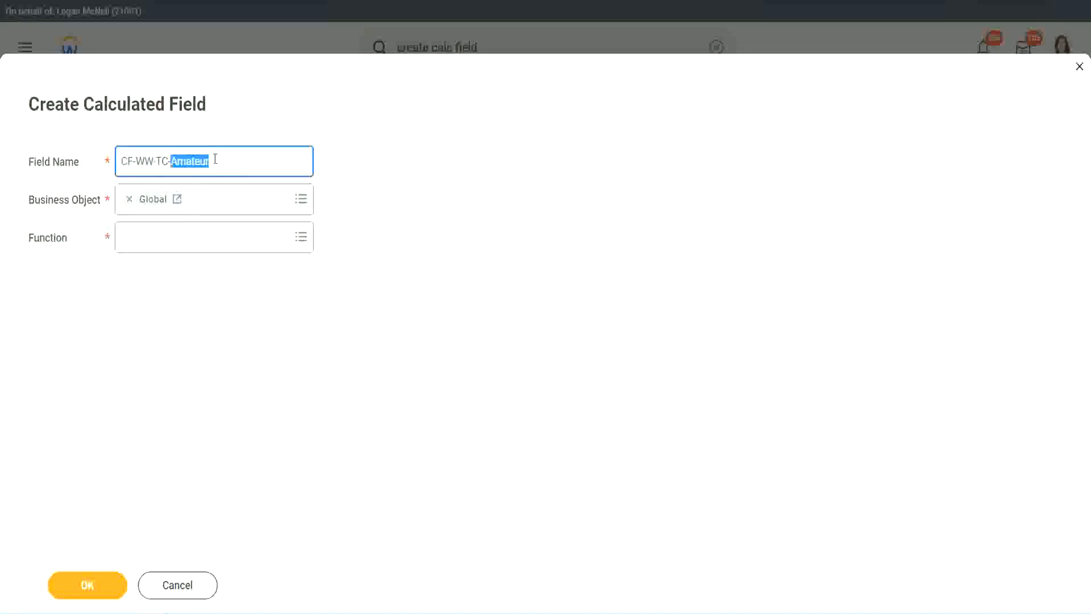
{"action": "left_click", "coordinate": [226, 159]}
{"action": "double_click", "coordinate": [204, 163]}
Step: Choose Text Constant as the function for CF-WW-TC-Amateur and confirm the basic field settings
{"action": "left_click", "coordinate": [151, 238]}
{"action": "type", "text": "text const"}
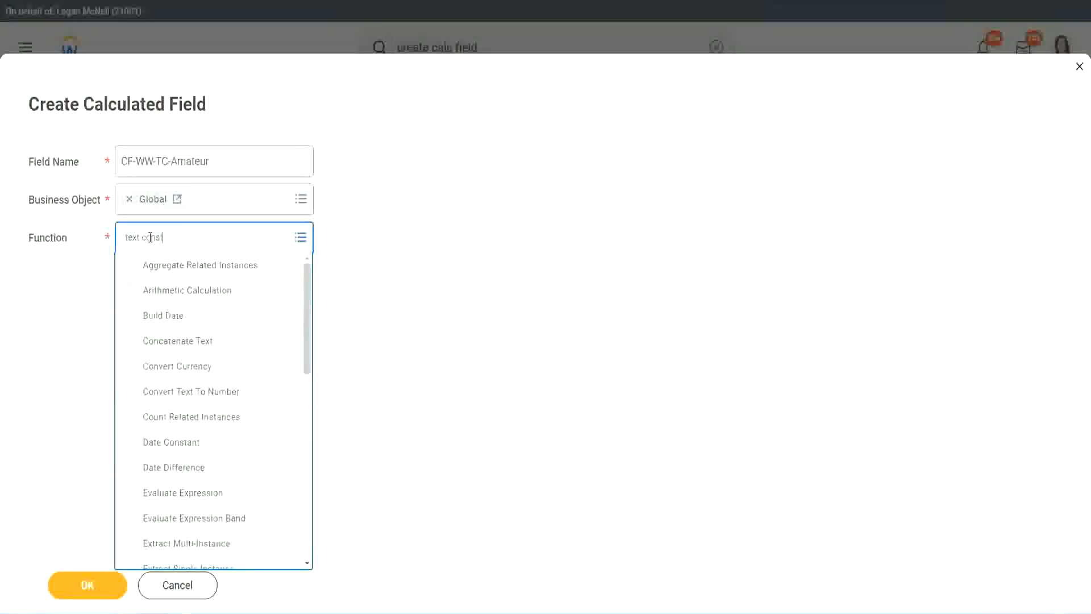
{"action": "key", "text": "Return"}
{"action": "left_click", "coordinate": [88, 586]}
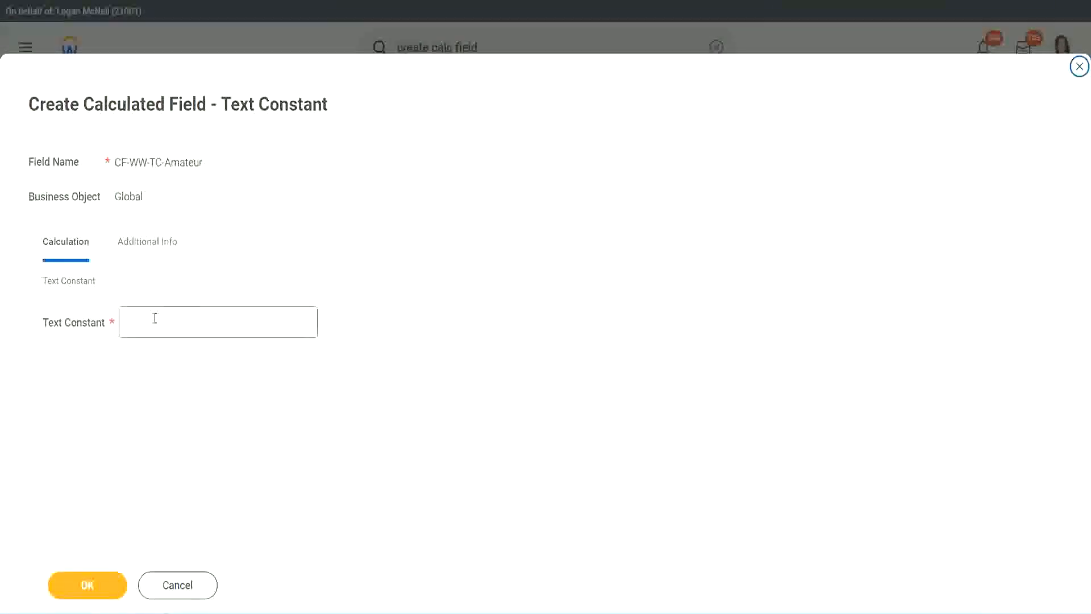
Step: Set the text constant to Amateur and save the field as the first row's return value
{"action": "left_click", "coordinate": [176, 319]}
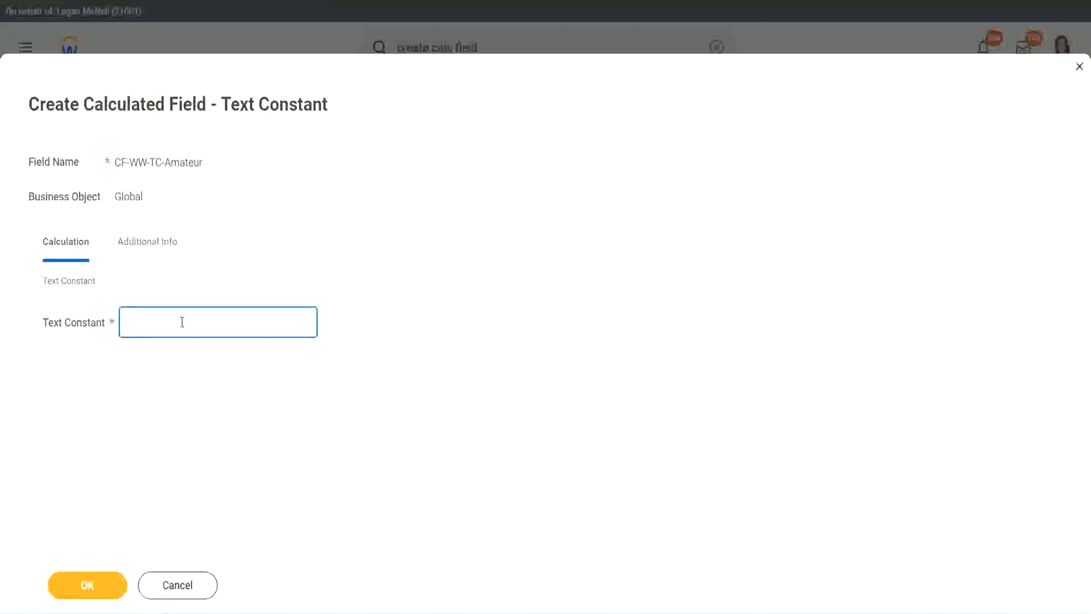
{"action": "type", "text": "Amateur"}
{"action": "left_click", "coordinate": [87, 585]}
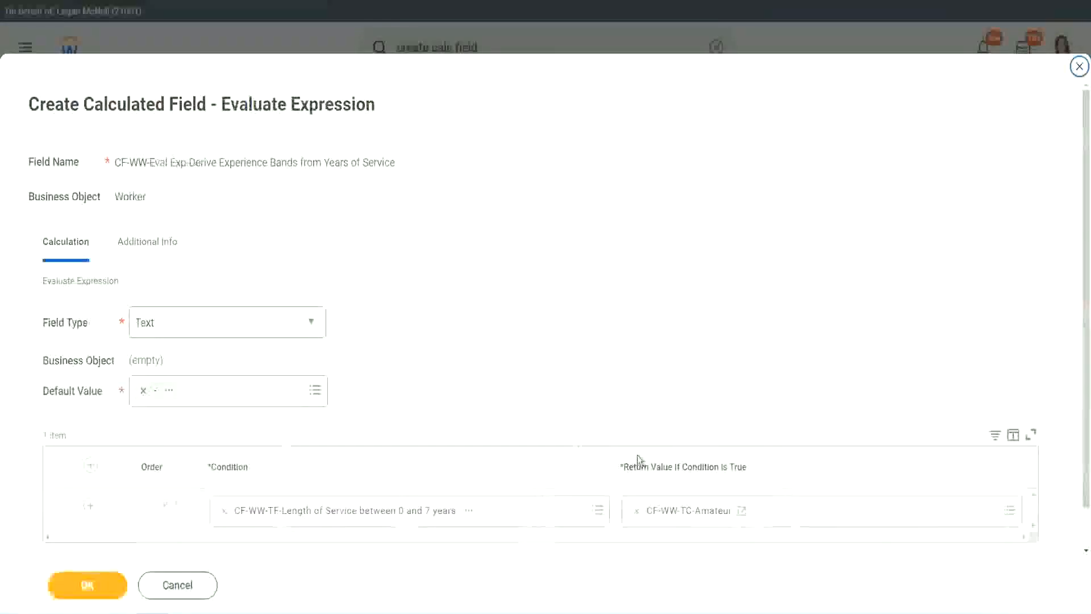
{"action": "right_click", "coordinate": [677, 514]}
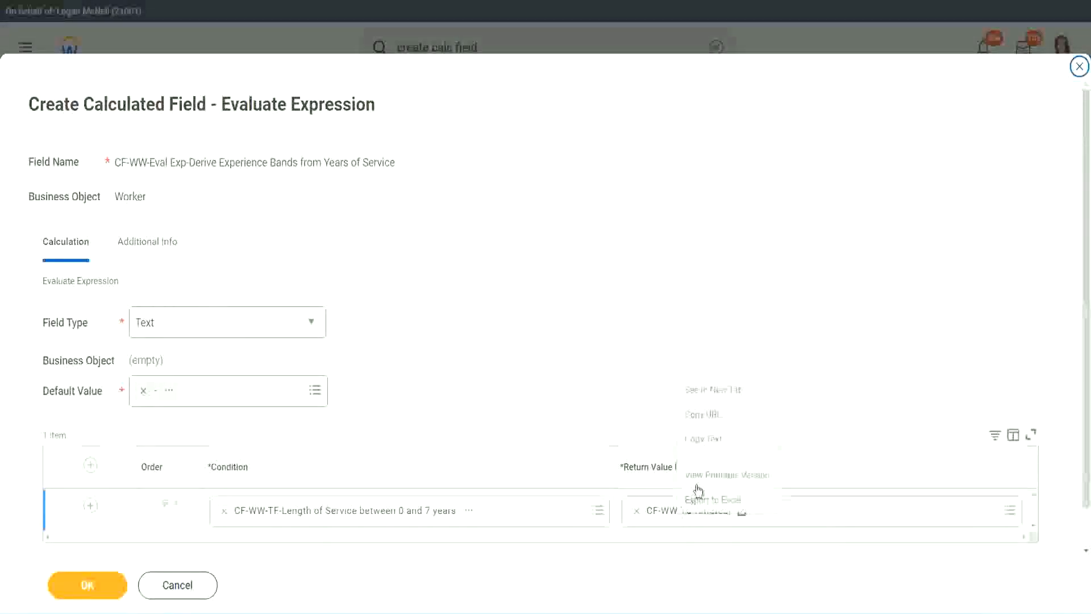
{"action": "left_click", "coordinate": [629, 465]}
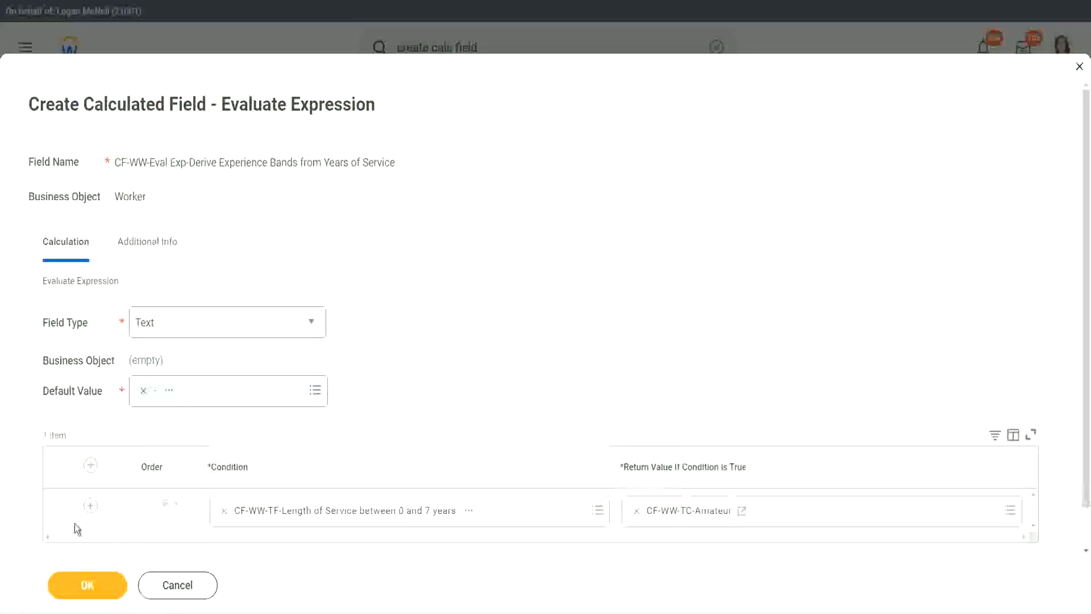
Step: Add three condition rows and set the second row's condition to CF-WW-TF-Length of Service between 8 and 15 years
{"action": "left_click", "coordinate": [90, 509]}
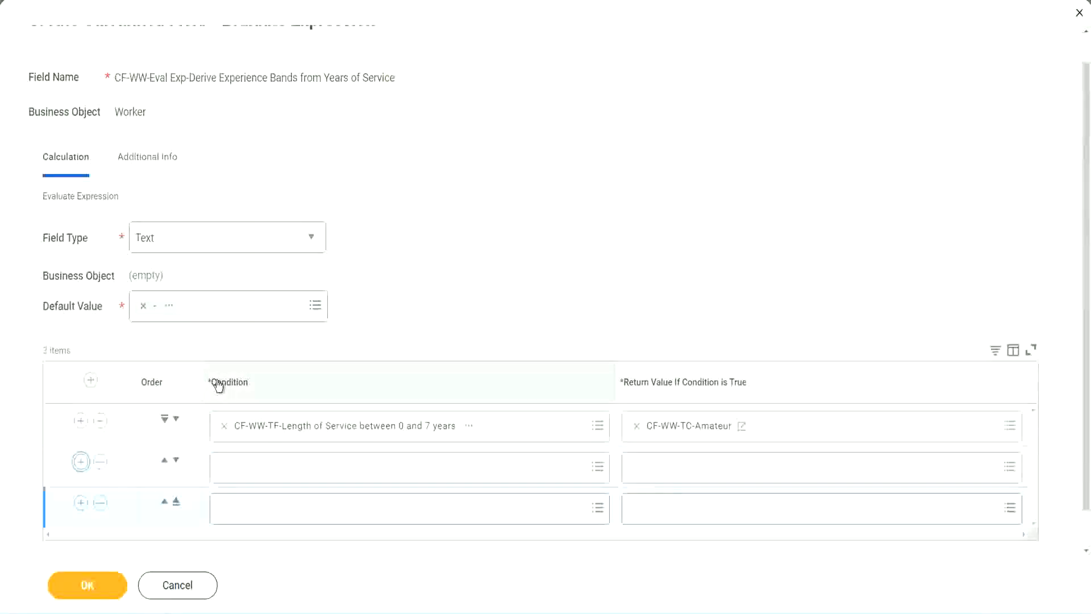
{"action": "left_click", "coordinate": [81, 464]}
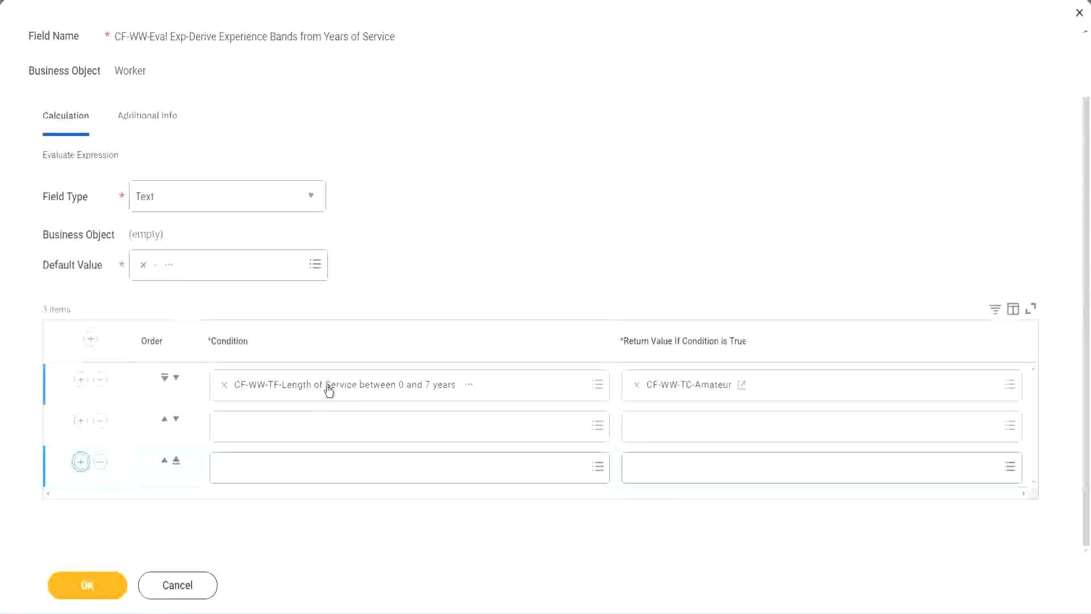
{"action": "left_click", "coordinate": [268, 430]}
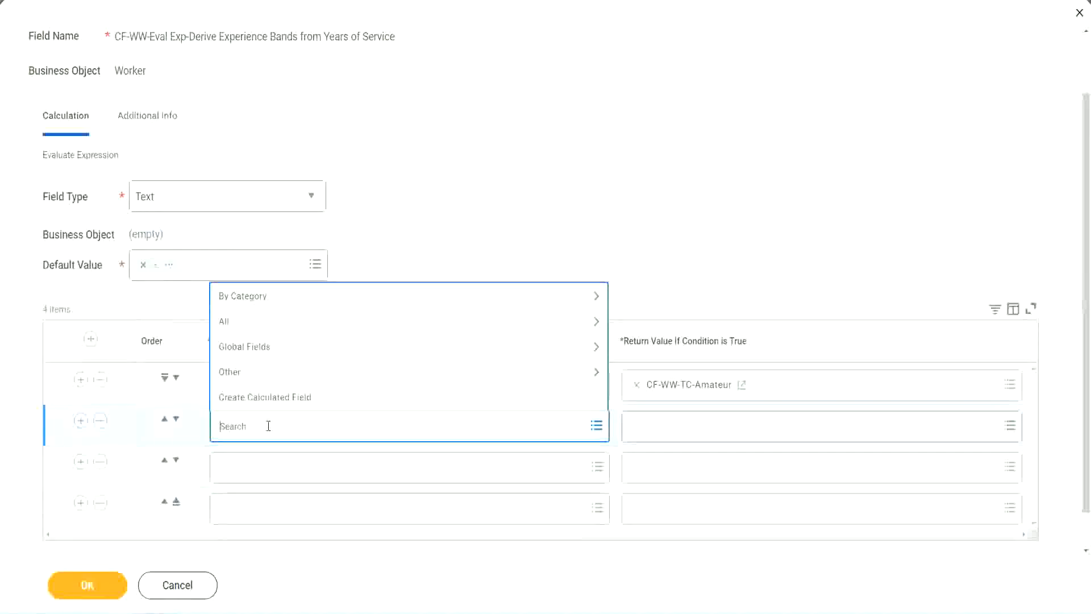
{"action": "type", "text": "cf-ww"}
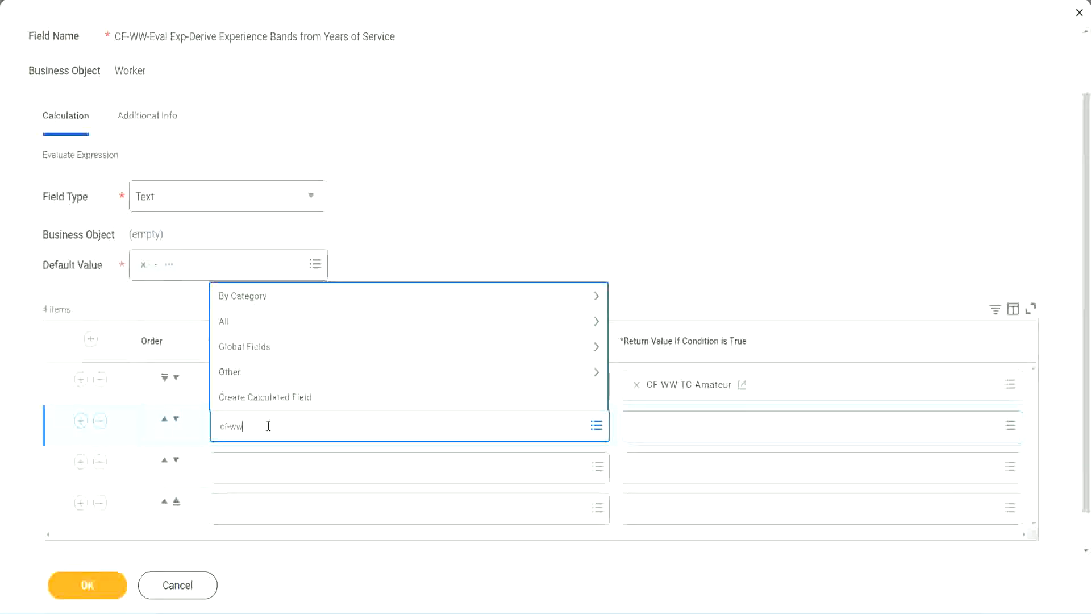
{"action": "type", "text": "-tc"}
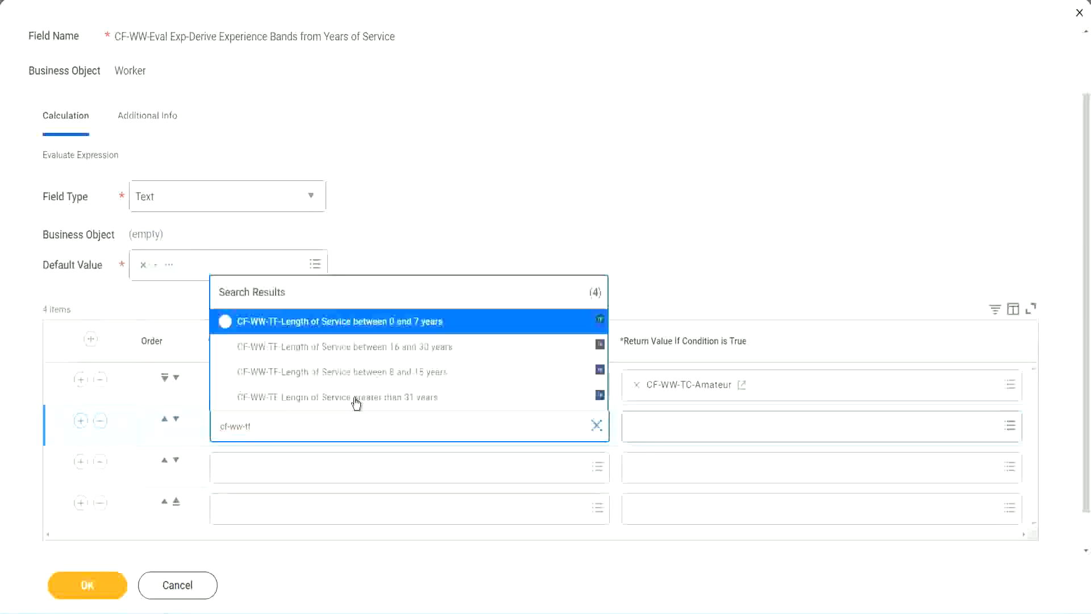
{"action": "left_click", "coordinate": [419, 372]}
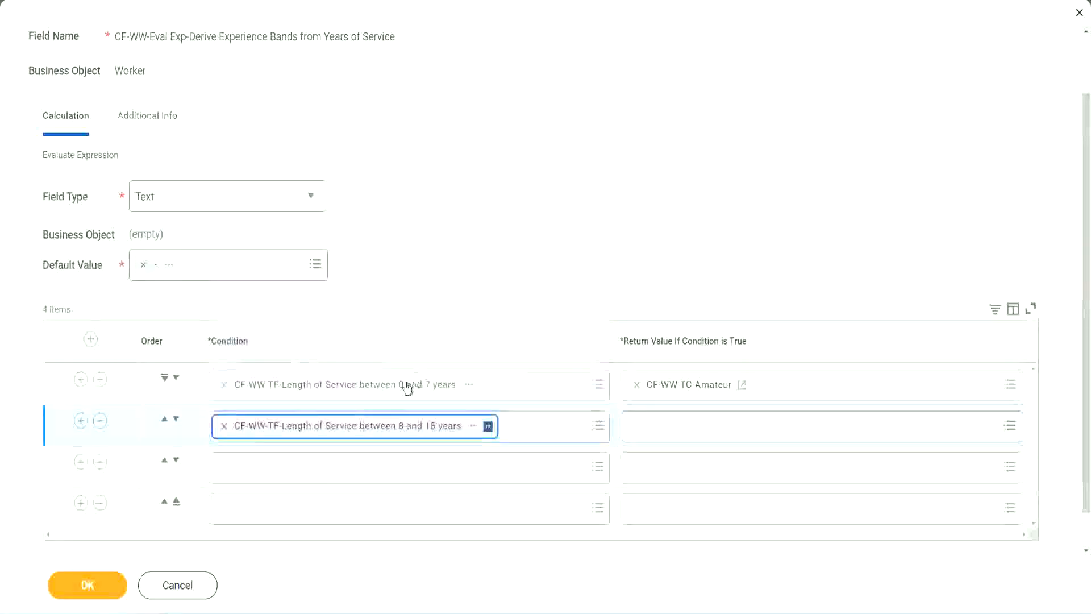
Step: Set the third row's condition to CF-WW-TF-Length of Service between 16 and 30 years
{"action": "left_click", "coordinate": [275, 468]}
{"action": "type", "text": "cf"}
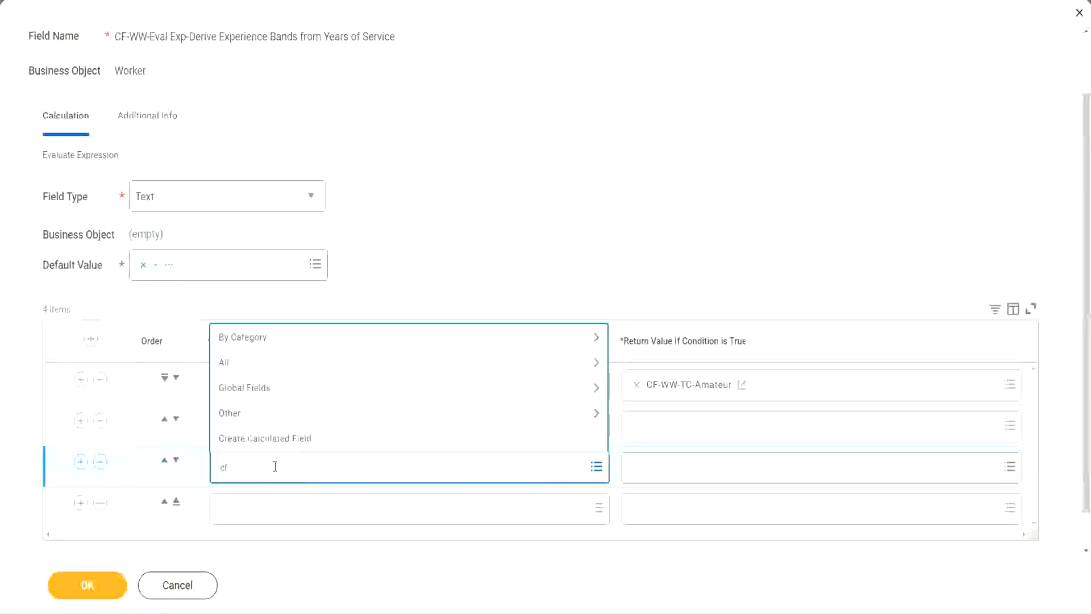
{"action": "type", "text": "-ww-tf"}
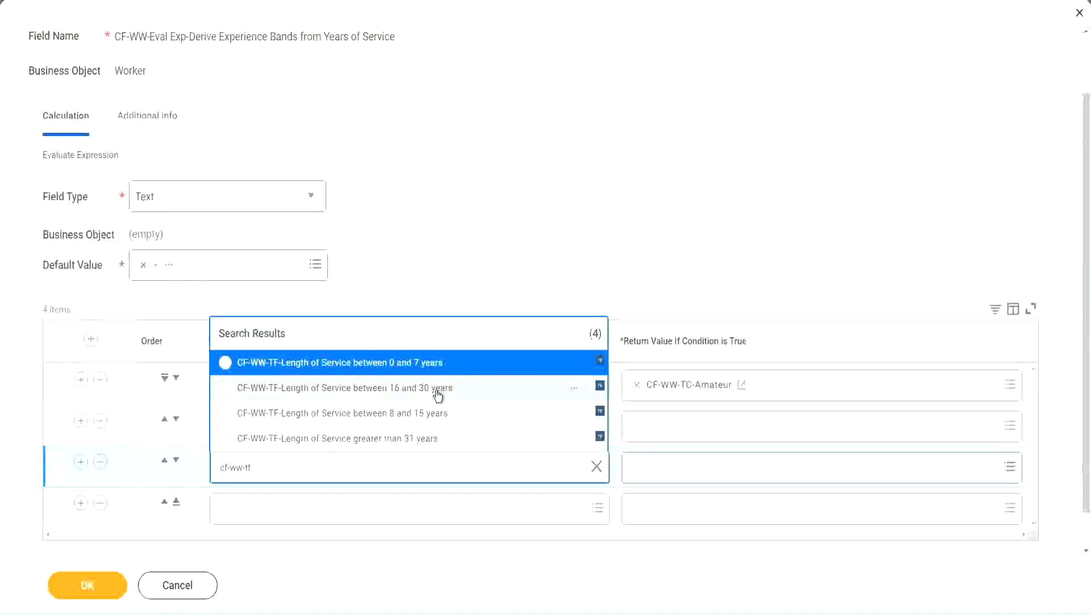
{"action": "left_click", "coordinate": [437, 394]}
Step: Set the fourth row's condition to CF-WW-TF-Length of Service greater than 31 years
{"action": "left_click", "coordinate": [256, 511]}
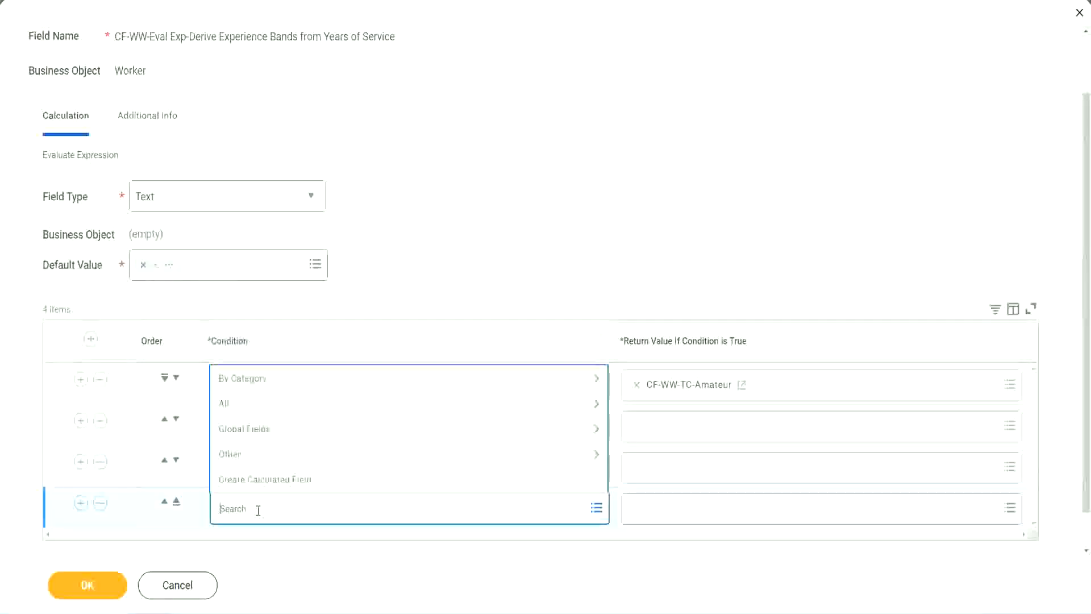
{"action": "type", "text": "cf-ww"}
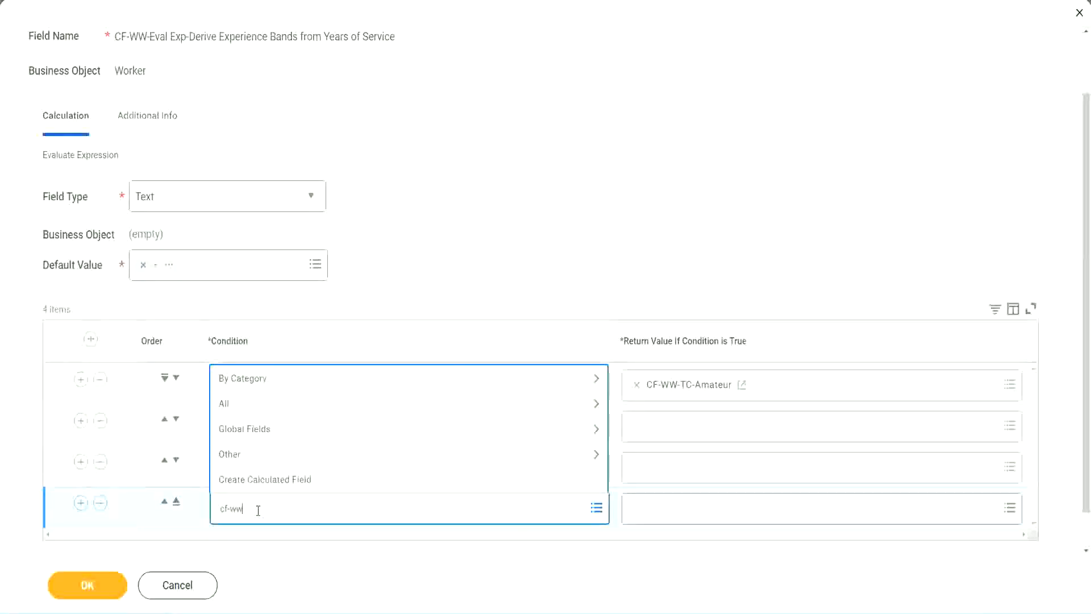
{"action": "type", "text": " tf 31"}
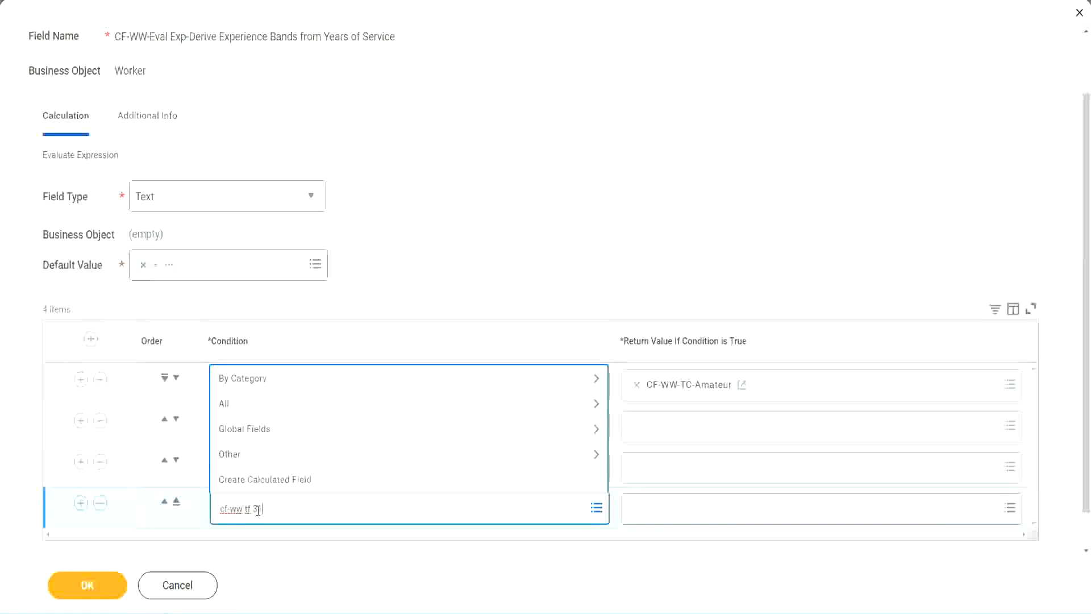
{"action": "key", "text": "Return"}
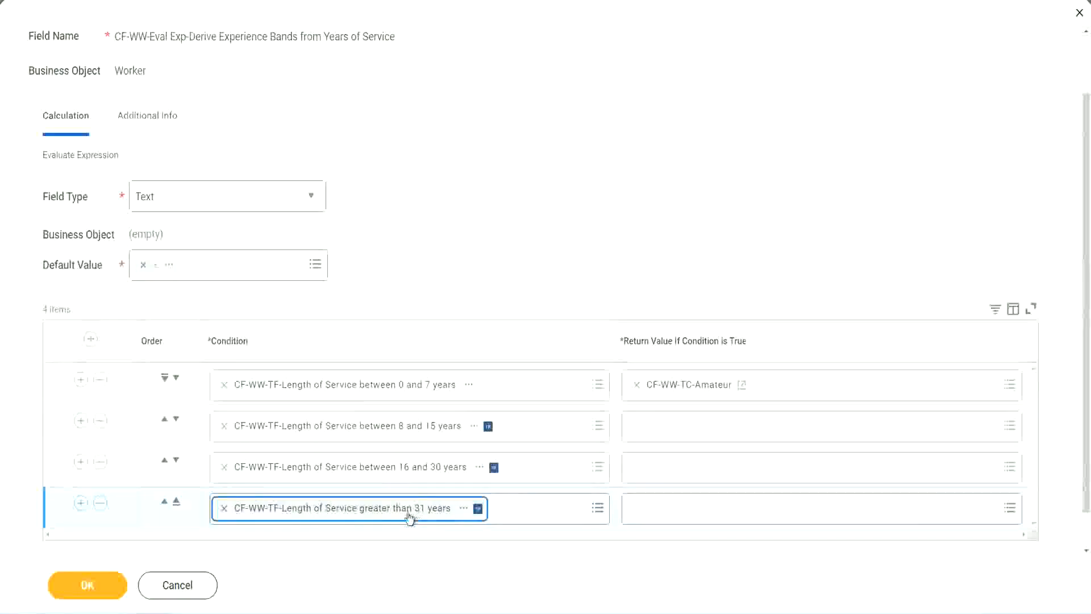
{"action": "left_click", "coordinate": [490, 236]}
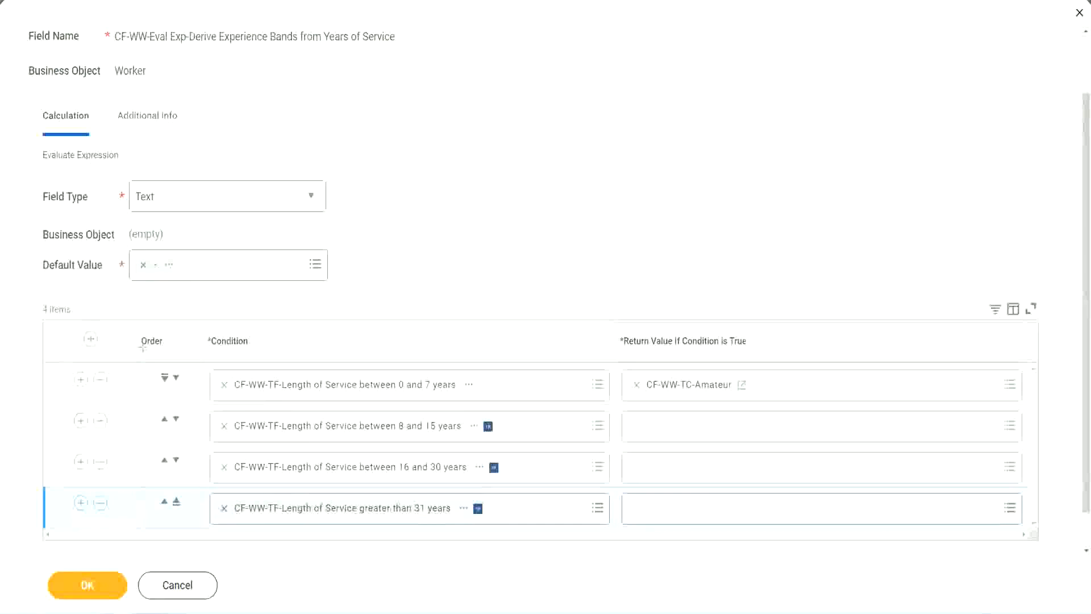
Step: Try reordering the first two condition rows, placing the 8 to 15 years condition above the 0 to 7 years condition
{"action": "left_click_drag", "start_coordinate": [122, 333], "coordinate": [121, 449]}
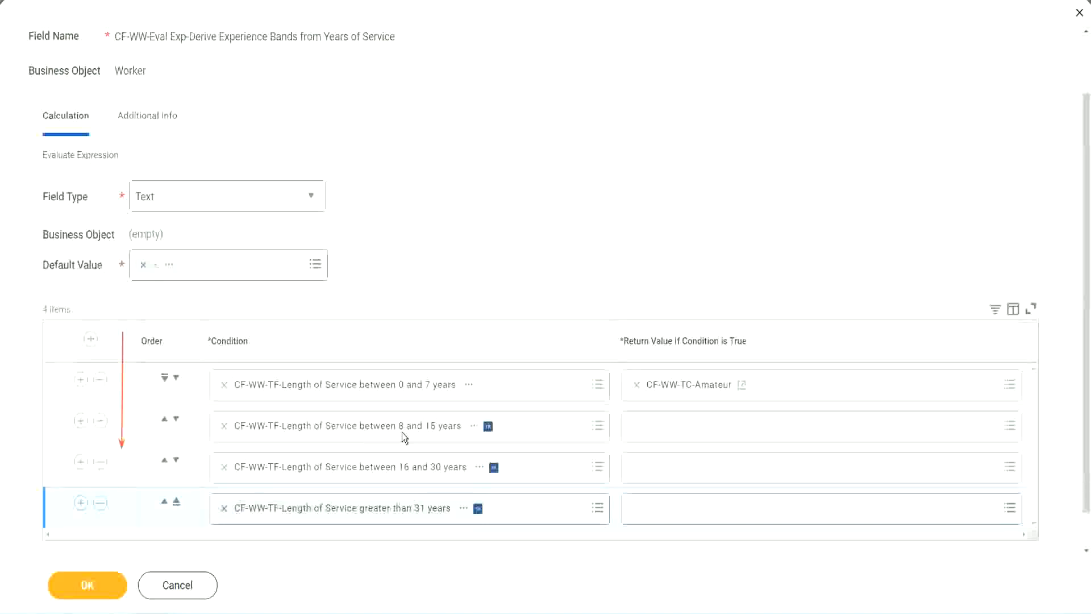
{"action": "left_click", "coordinate": [165, 420]}
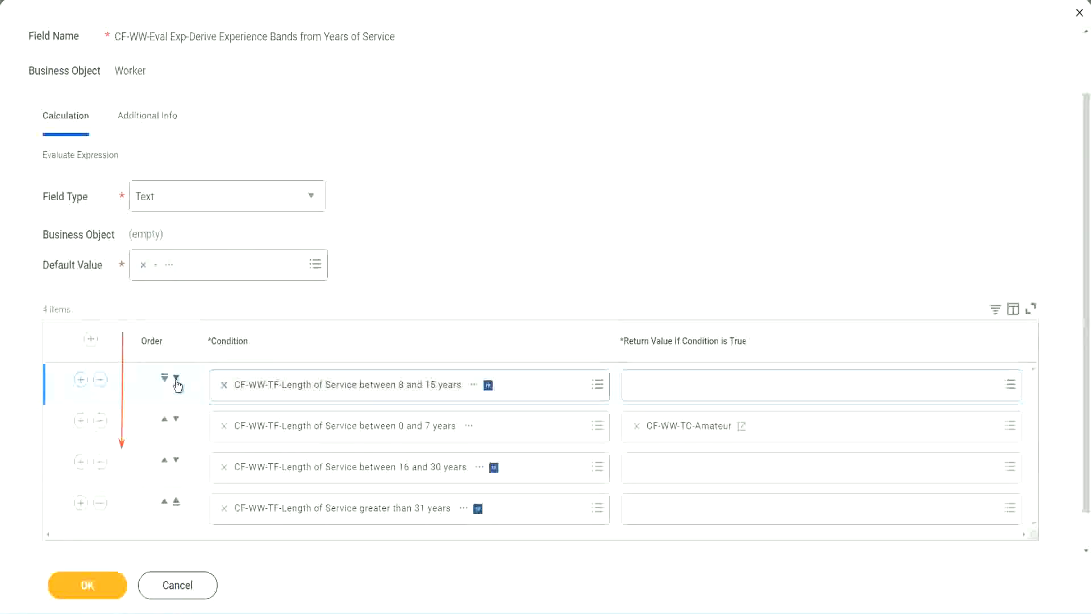
{"action": "left_click", "coordinate": [177, 377]}
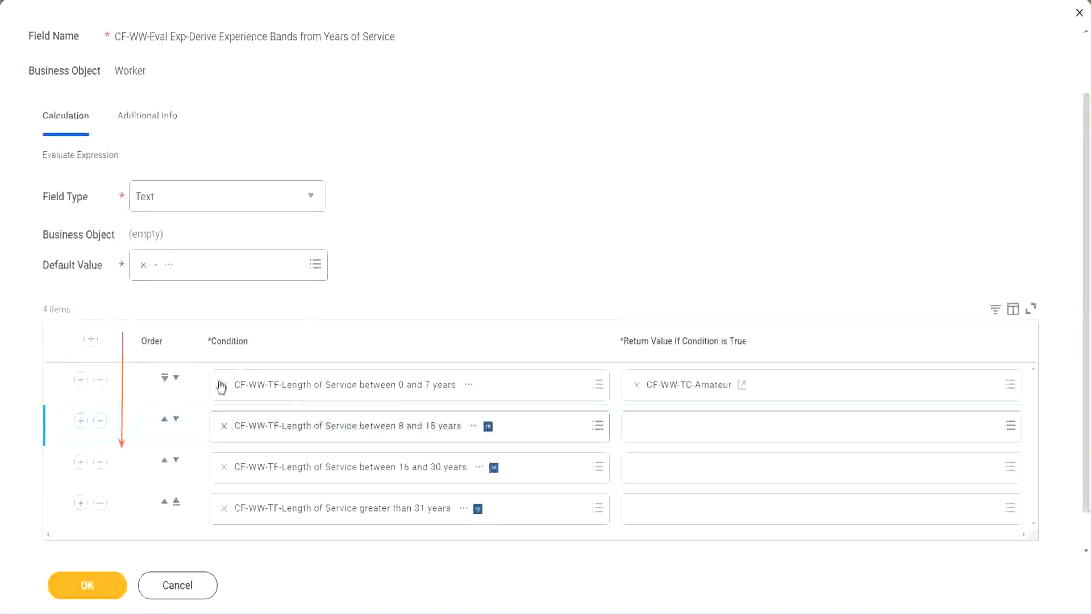
{"action": "left_click", "coordinate": [164, 421]}
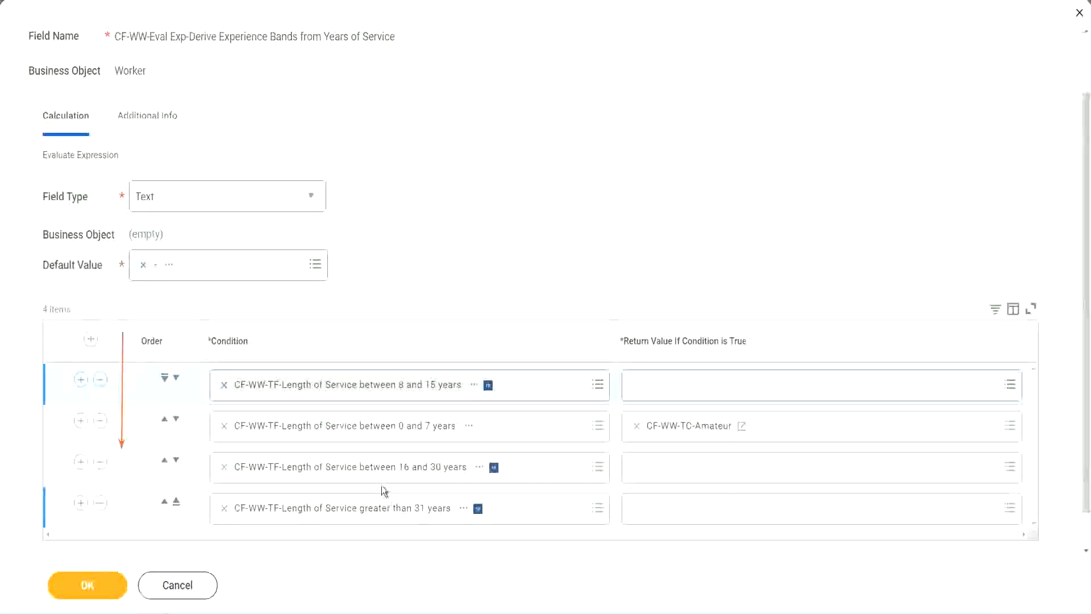
Step: Copy the text of the CF-WW-TC-Amateur return value and put the 0 to 7 years condition back in the first row
{"action": "right_click", "coordinate": [692, 434]}
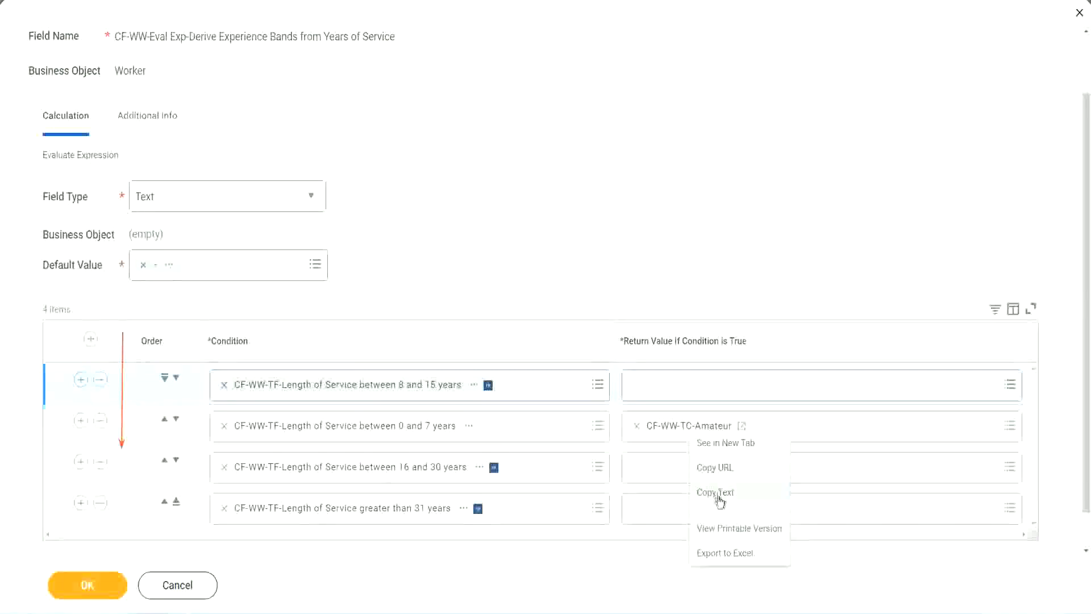
{"action": "left_click", "coordinate": [653, 489]}
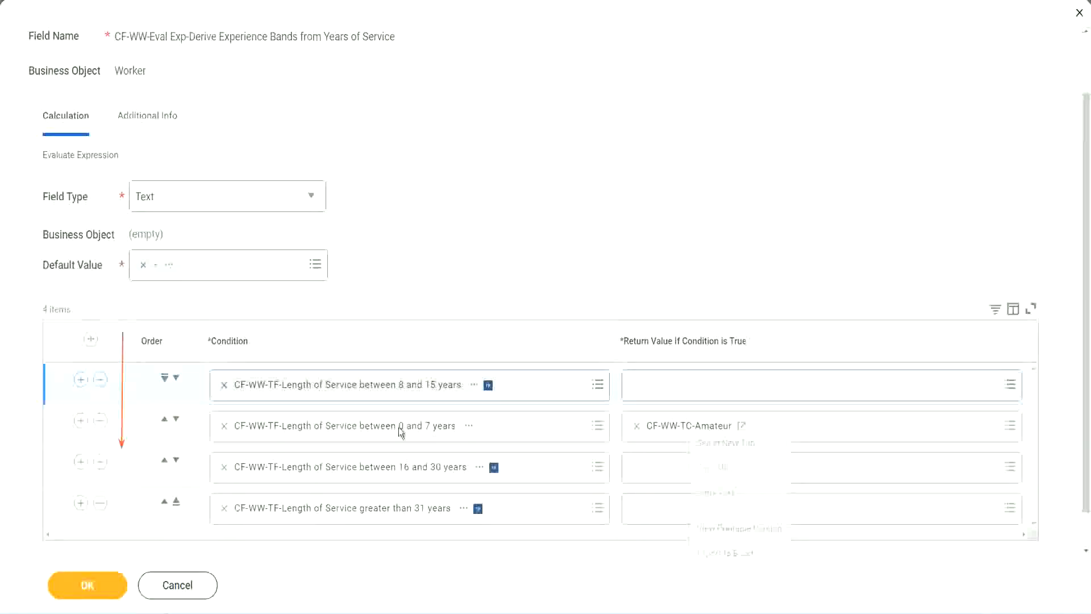
{"action": "left_click", "coordinate": [176, 377]}
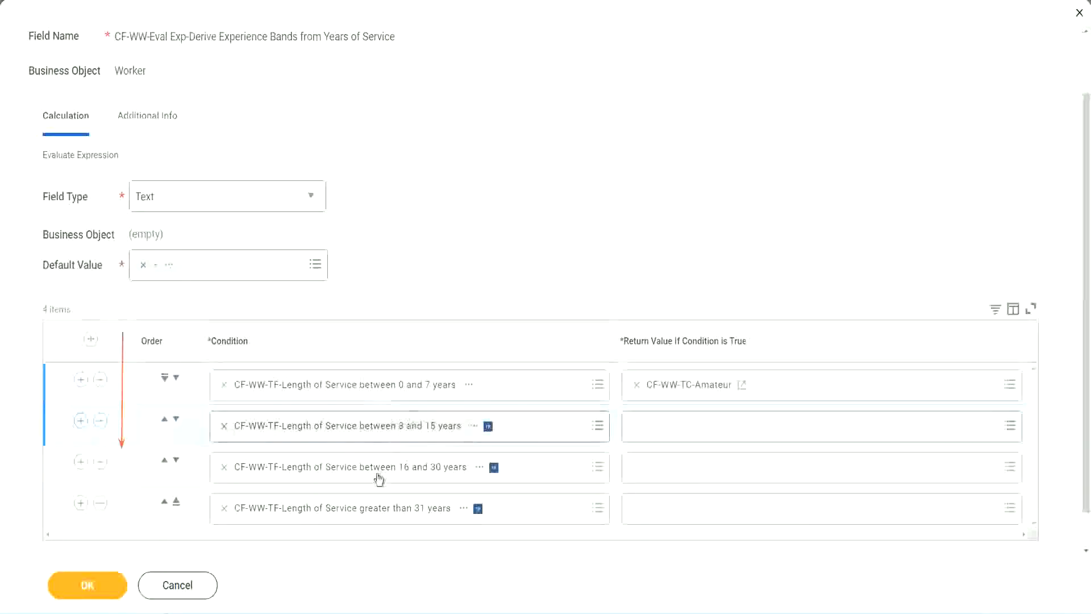
Step: Create a calculated field named CF-WW-TC-Experienced for the second row's return value, with business object Global and function Text Constant
{"action": "left_click", "coordinate": [640, 426]}
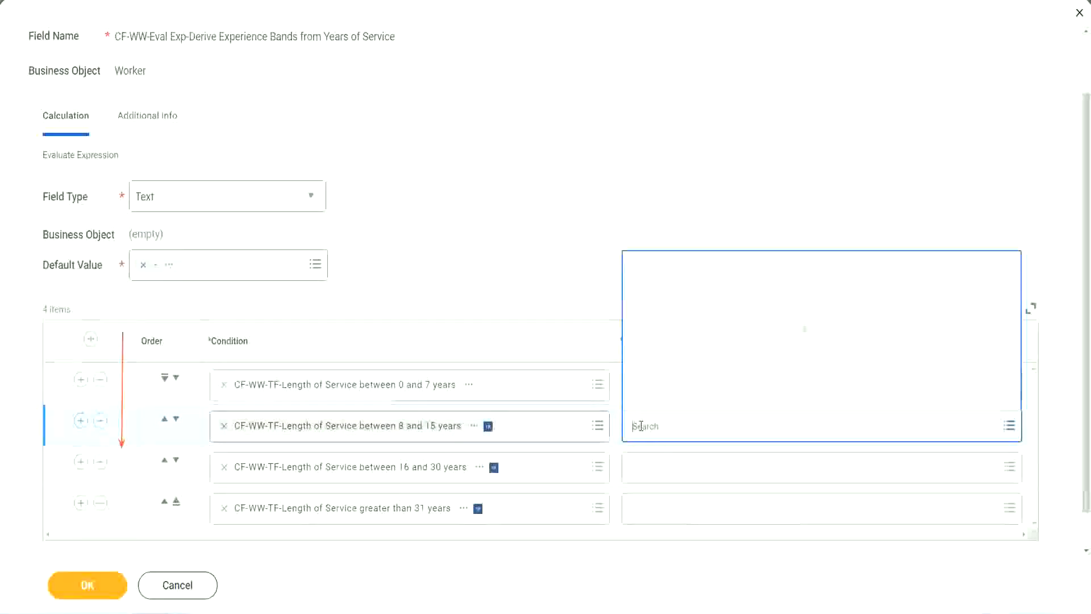
{"action": "left_click", "coordinate": [677, 399]}
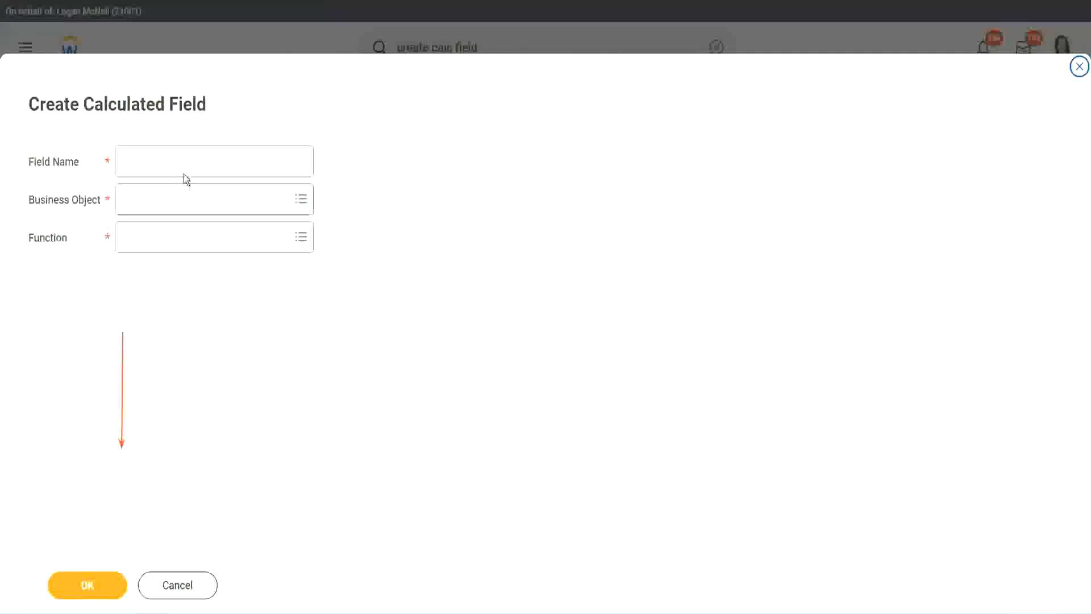
{"action": "left_click", "coordinate": [174, 161]}
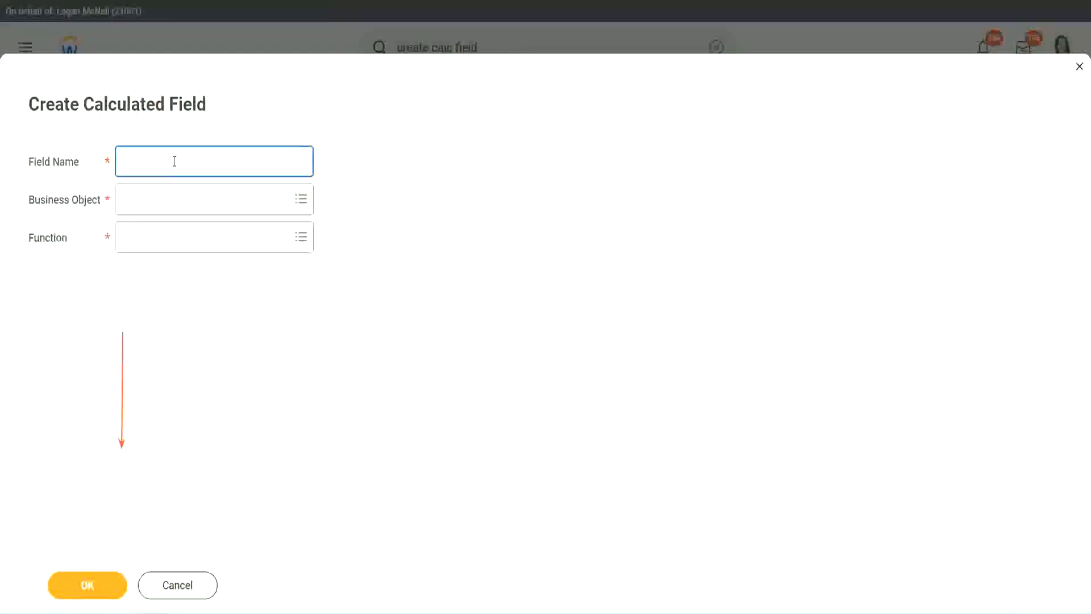
{"action": "type", "text": "CF-WW-TC-Amateur"}
{"action": "double_click", "coordinate": [191, 161]}
{"action": "type", "text": "Experienced"}
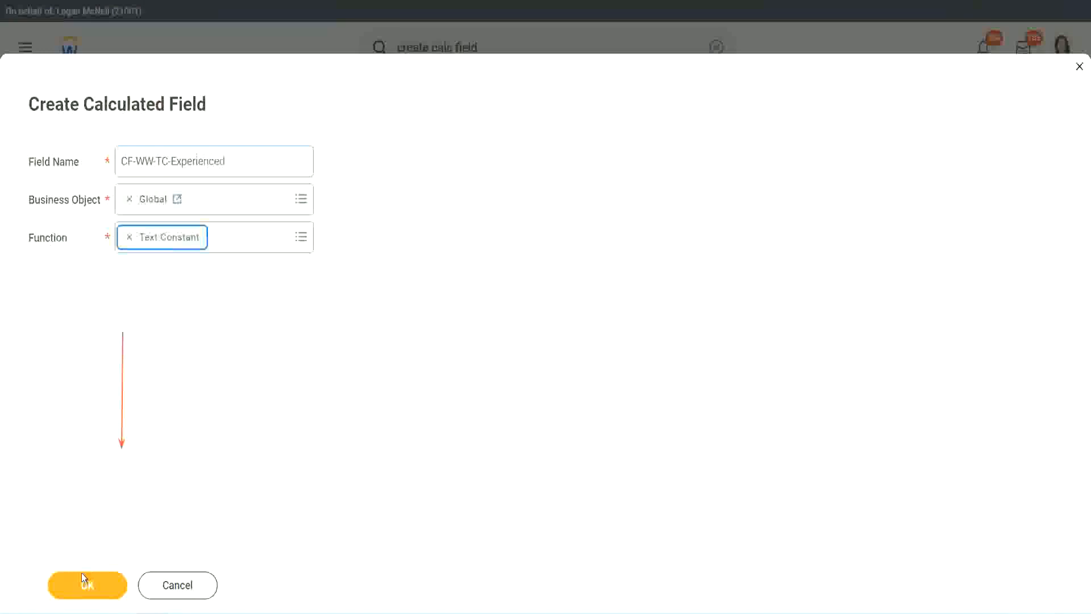
{"action": "left_click", "coordinate": [82, 575]}
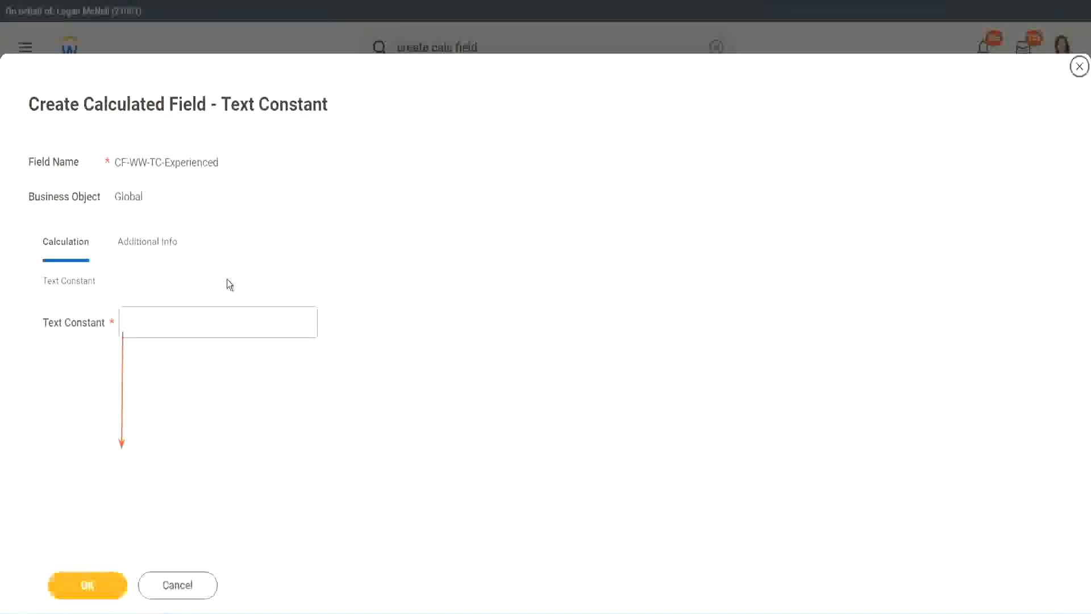
Step: Set the text constant to Experienced and save the field as the second row's return value
{"action": "left_click", "coordinate": [166, 323]}
{"action": "type", "text": "Ex"}
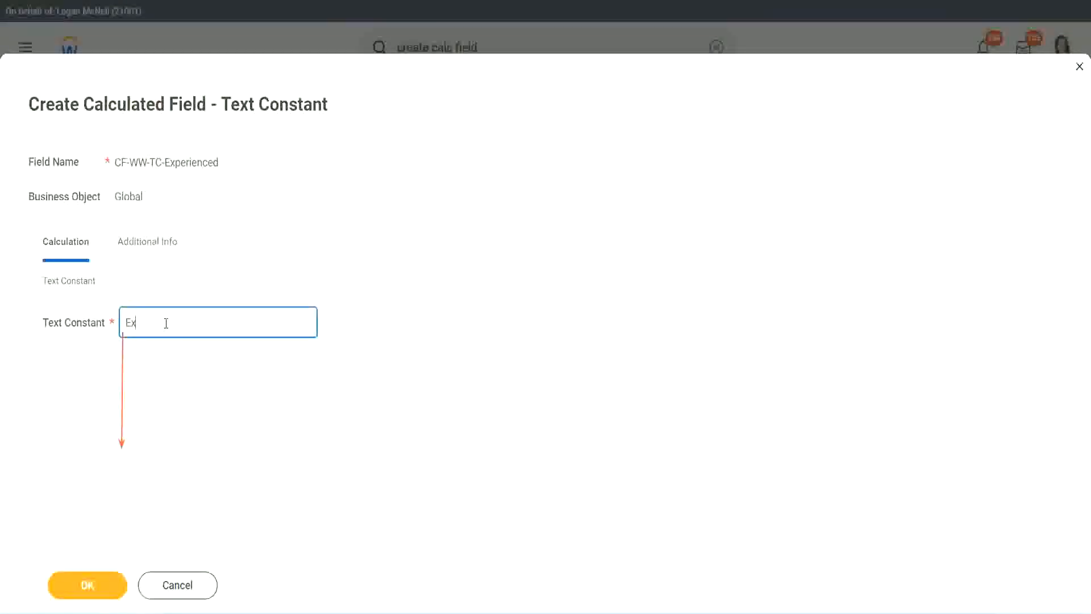
{"action": "type", "text": "perienced"}
{"action": "left_click", "coordinate": [90, 583]}
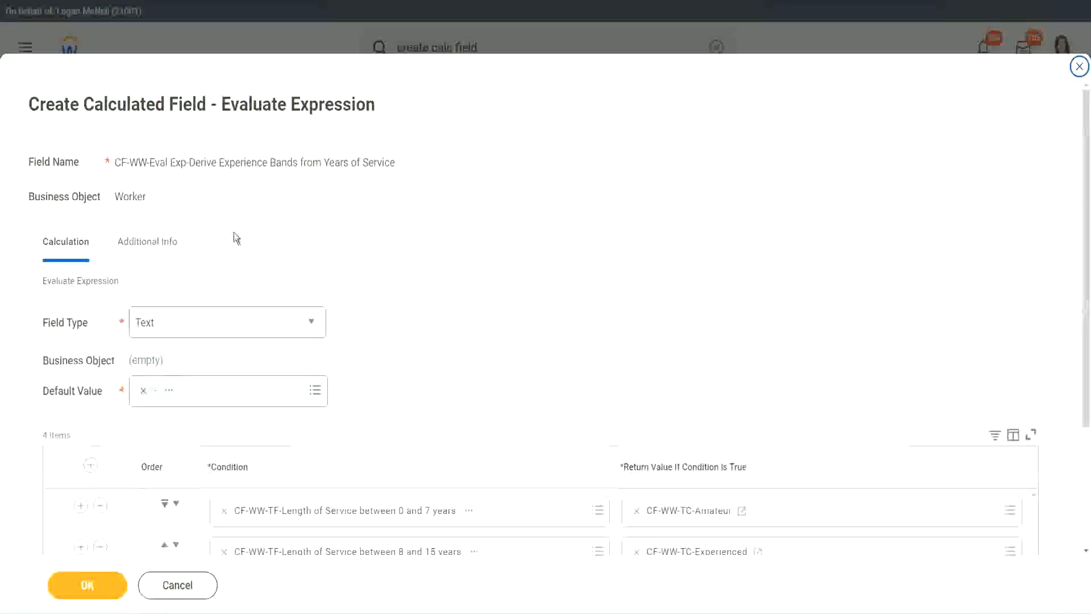
Step: Start a calculated field for the third row's return value, named CF-WW-TC-Senior, on the Global business object
{"action": "scroll", "coordinate": [504, 296], "scroll_direction": "down", "scroll_amount": 3}
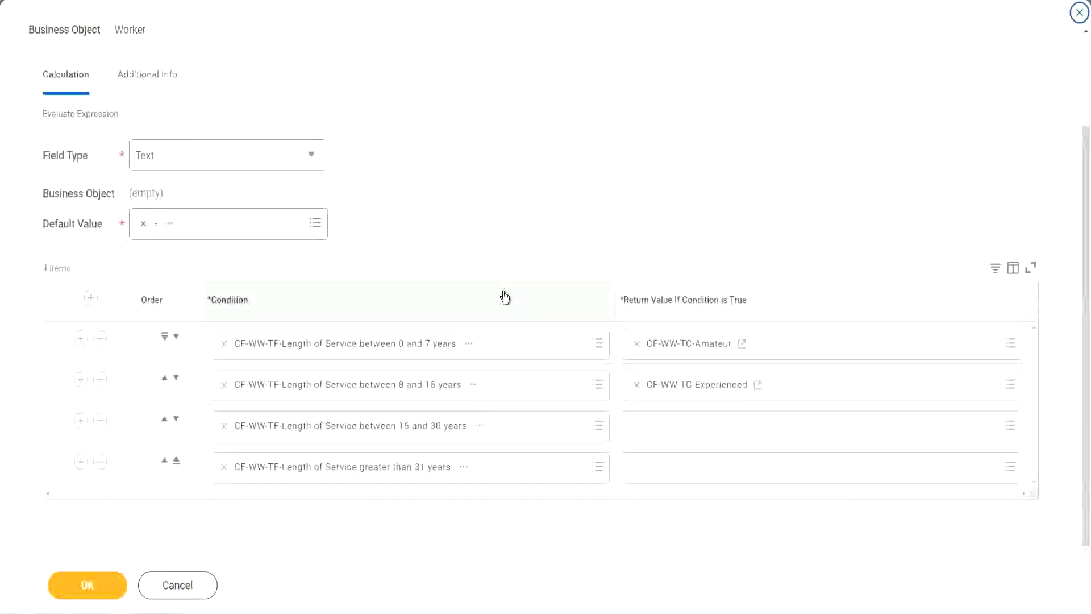
{"action": "left_click", "coordinate": [680, 431]}
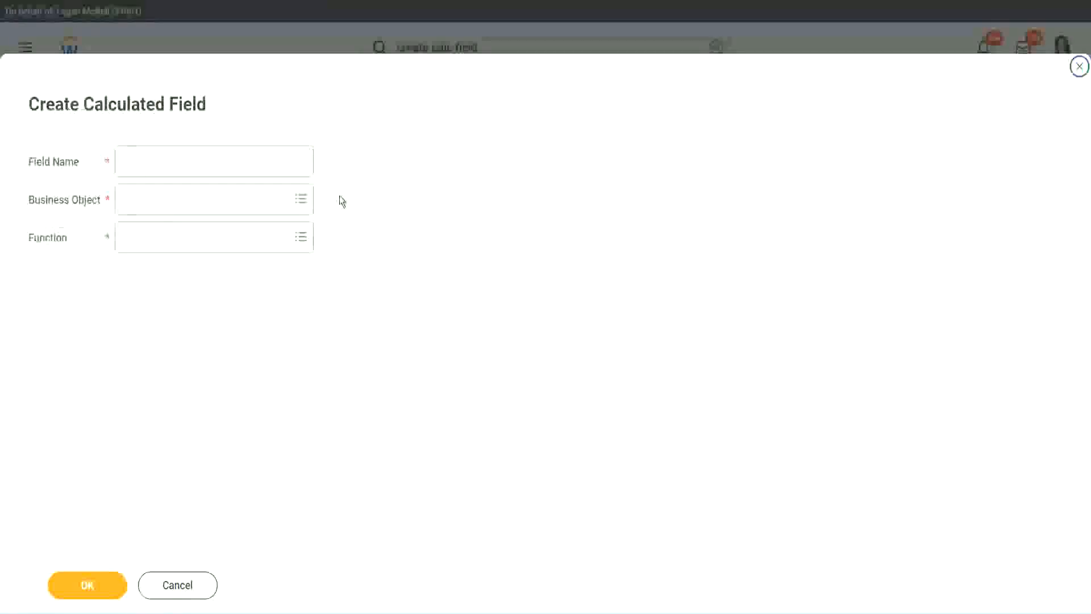
{"action": "left_click", "coordinate": [231, 161]}
{"action": "type", "text": "CF-WW-TC-Amateur"}
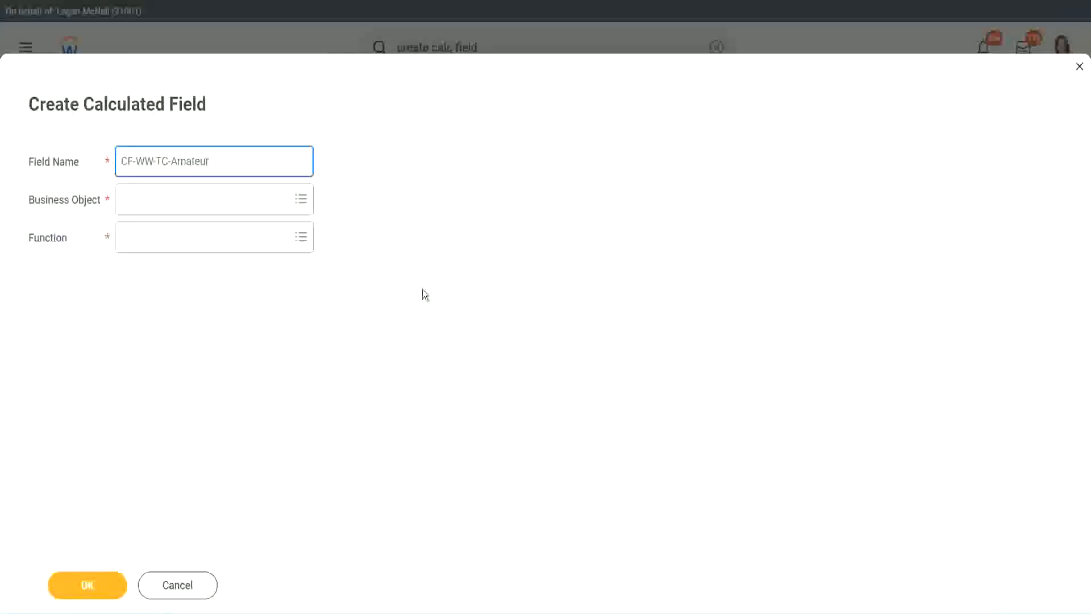
{"action": "left_click", "coordinate": [125, 200]}
{"action": "type", "text": "global"}
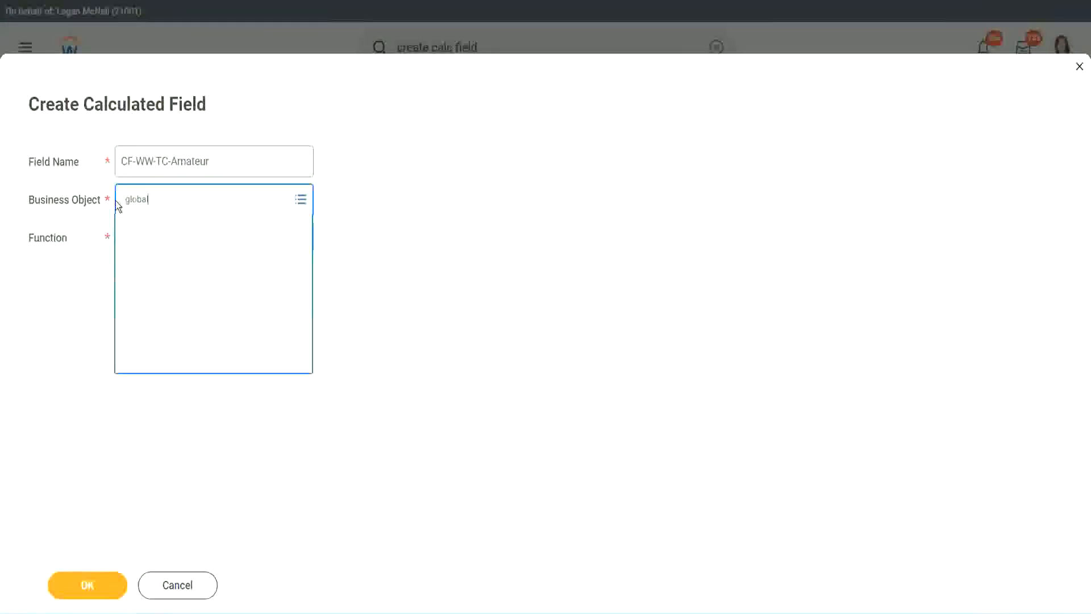
{"action": "key", "text": "Return"}
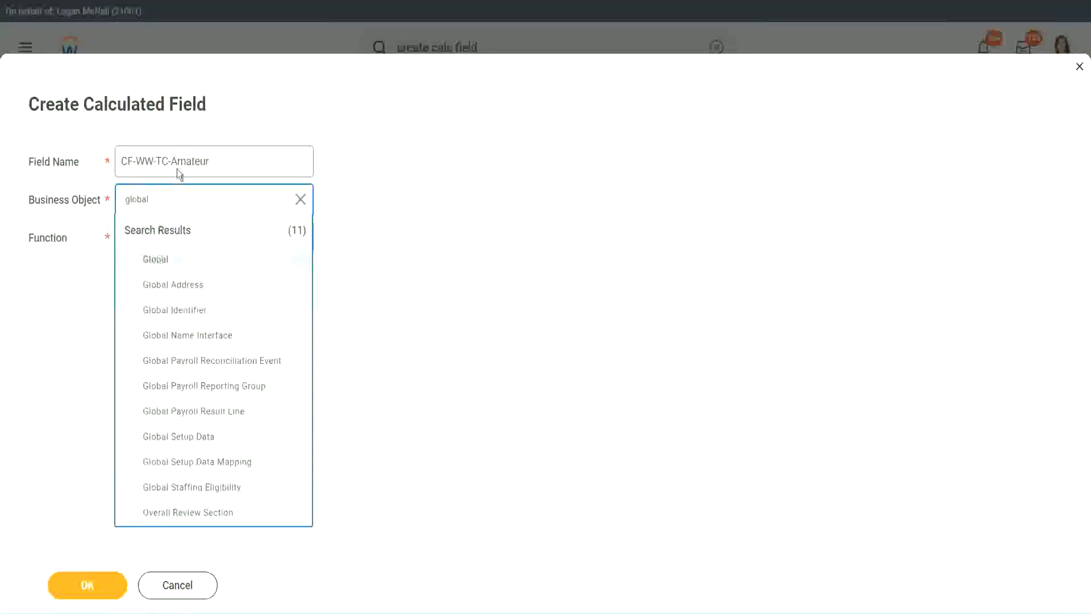
{"action": "double_click", "coordinate": [198, 161]}
{"action": "type", "text": "S"}
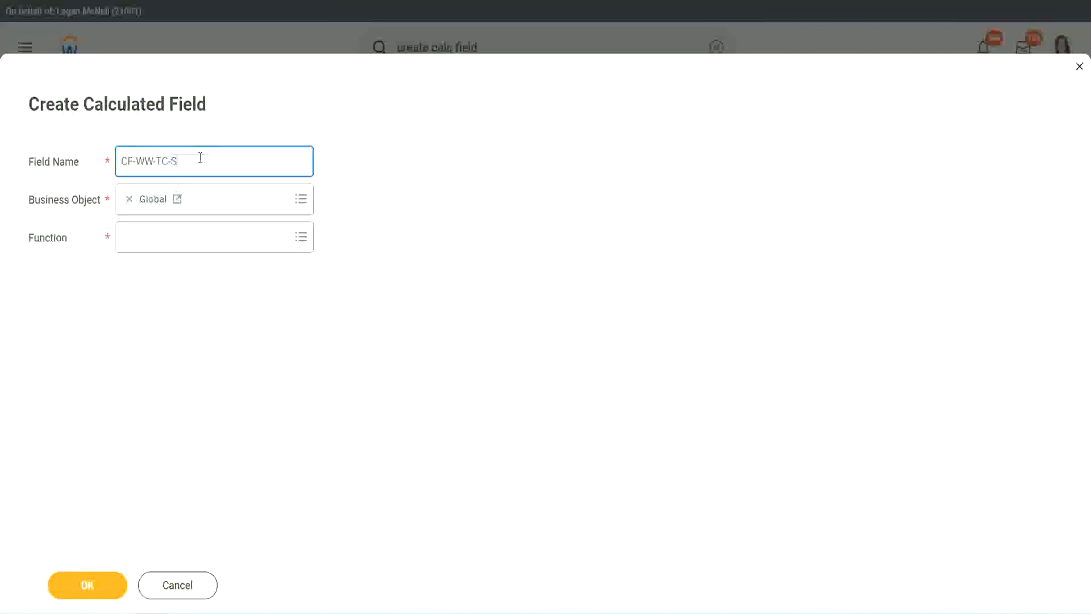
{"action": "type", "text": "enior"}
Step: Choose Text Constant as the function for CF-WW-TC-Senior and confirm the basic field settings
{"action": "left_click", "coordinate": [173, 249]}
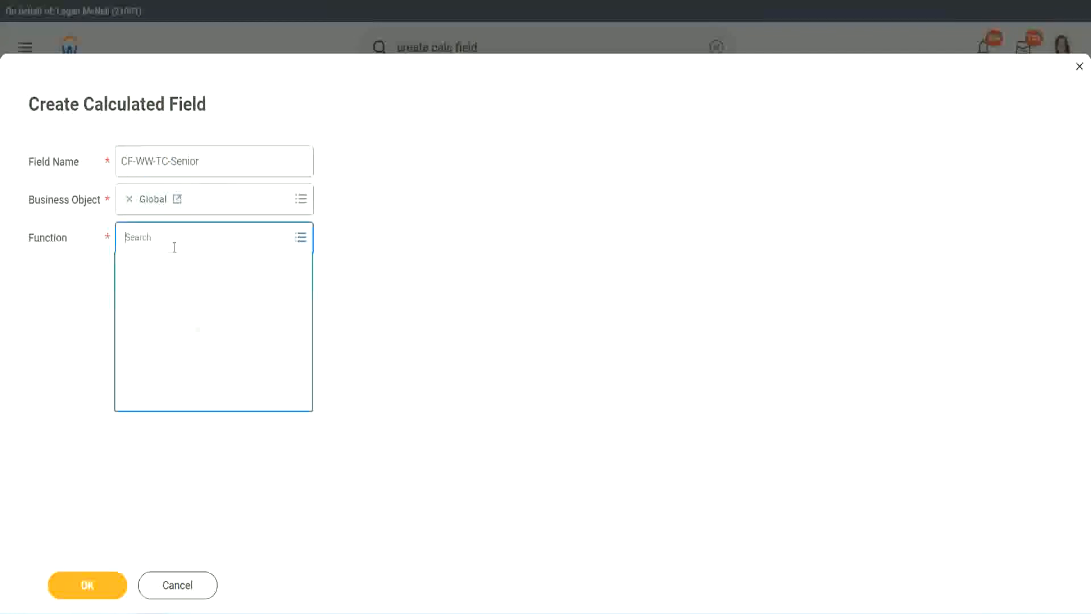
{"action": "type", "text": "tc"}
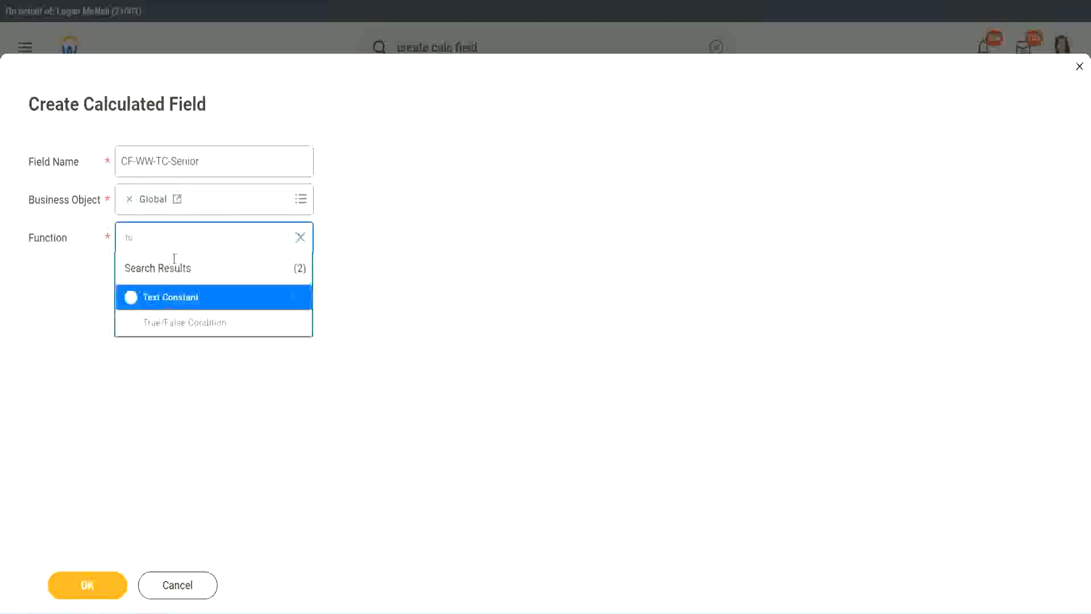
{"action": "left_click", "coordinate": [168, 296]}
{"action": "left_click", "coordinate": [97, 589]}
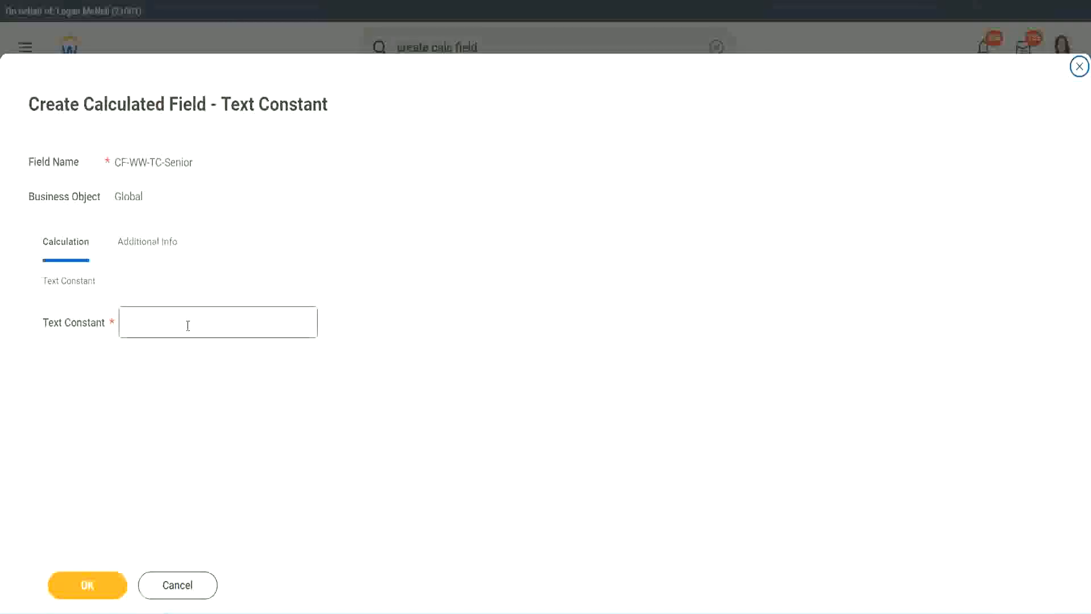
Step: Enter the Senior band's label as the text constant and save the field as the third row's return value
{"action": "left_click", "coordinate": [184, 318]}
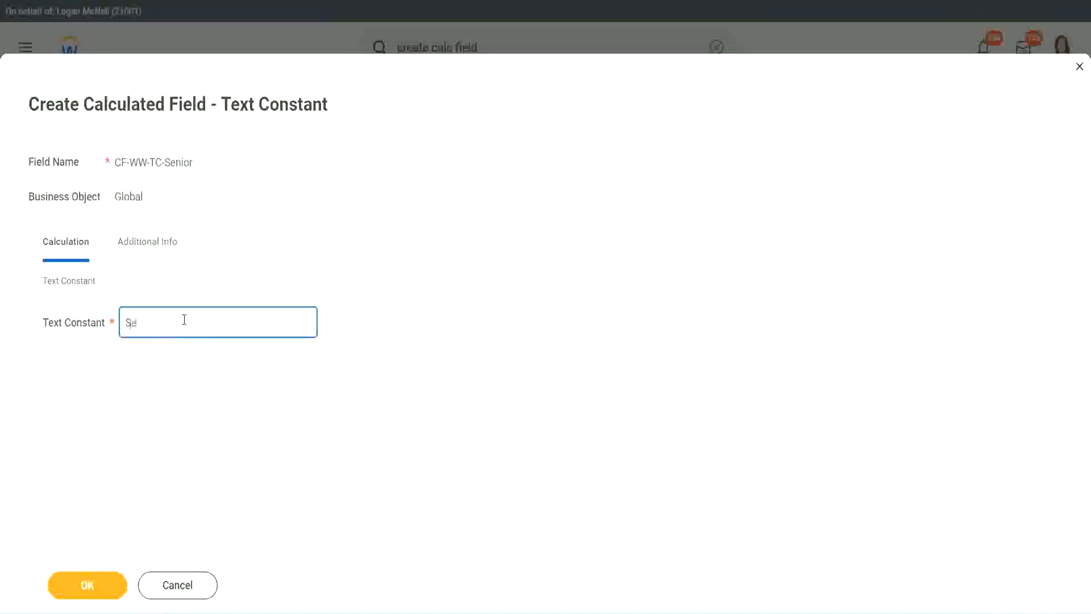
{"action": "left_click", "coordinate": [107, 575]}
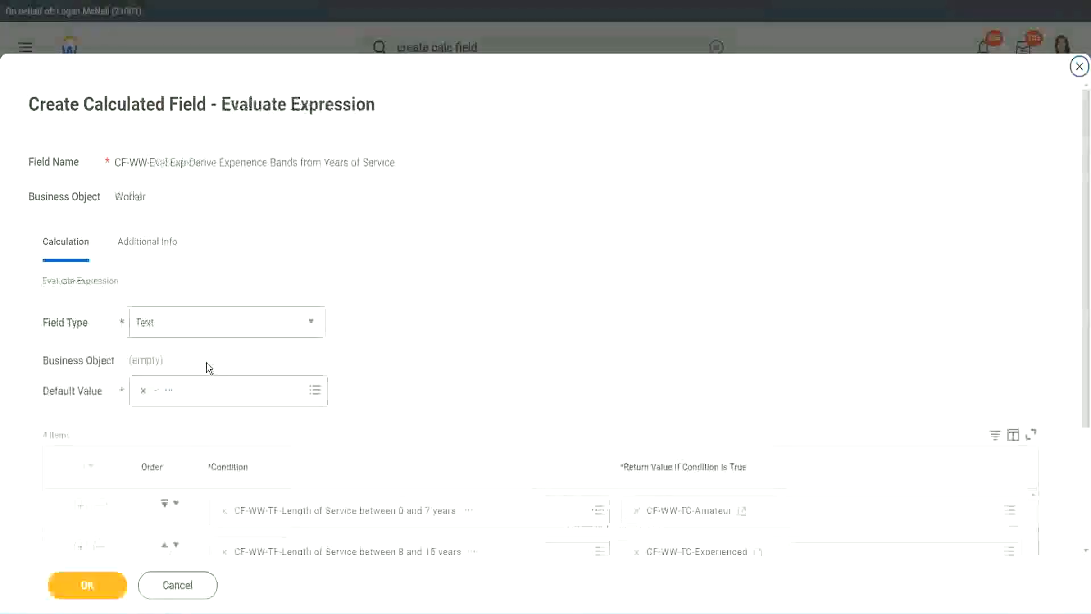
Step: Start a calculated field for the fourth row's return value, reusing the Senior field's name as a base and naming it CF-WW-TC-Legend
{"action": "scroll", "coordinate": [788, 408], "scroll_direction": "down", "scroll_amount": 2}
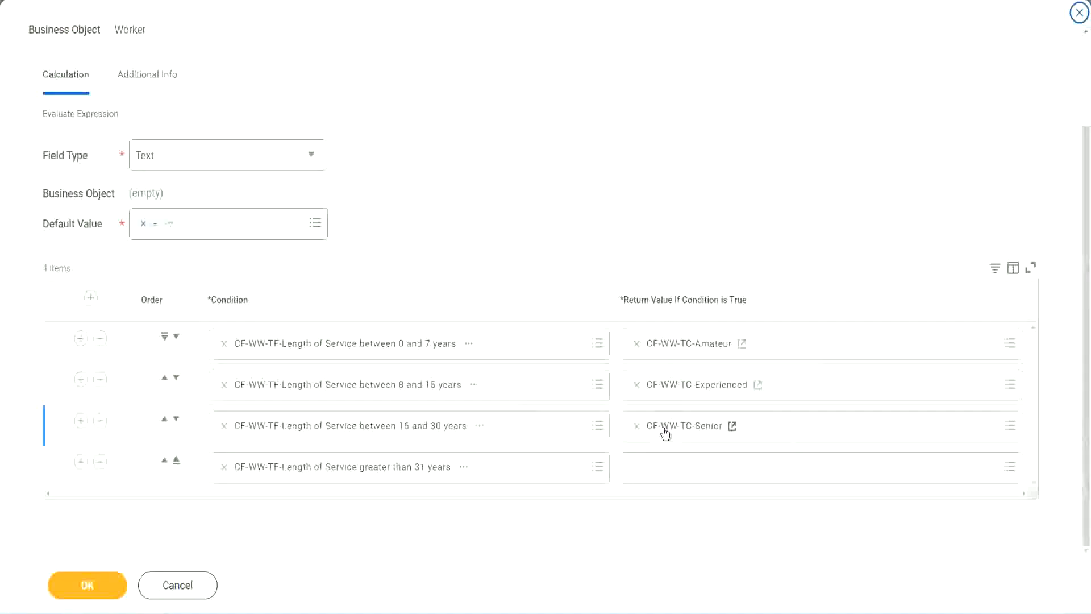
{"action": "right_click", "coordinate": [663, 429]}
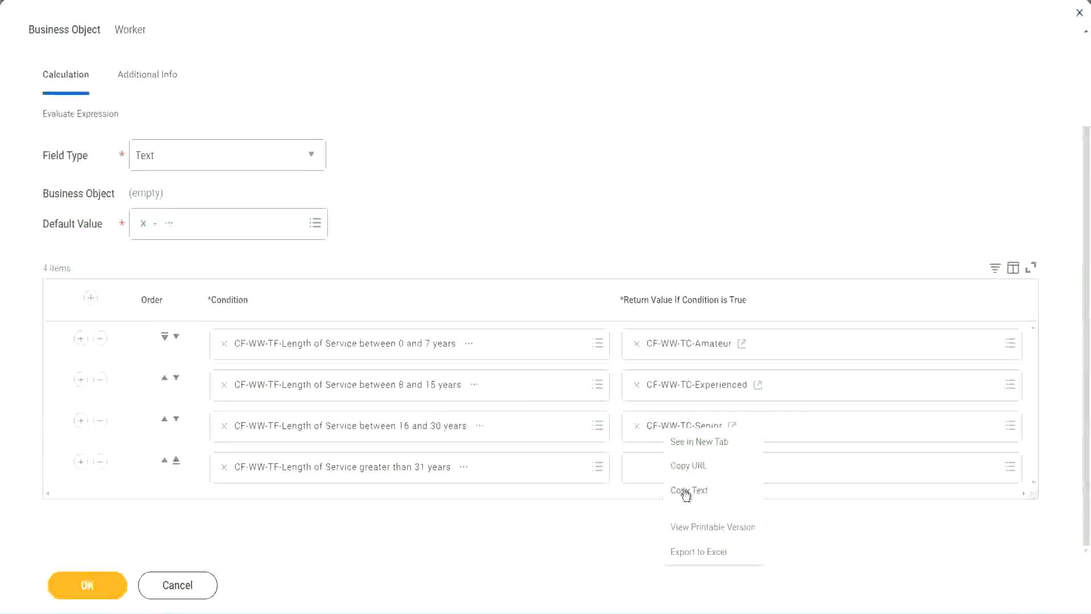
{"action": "left_click", "coordinate": [656, 487]}
{"action": "left_click", "coordinate": [663, 468]}
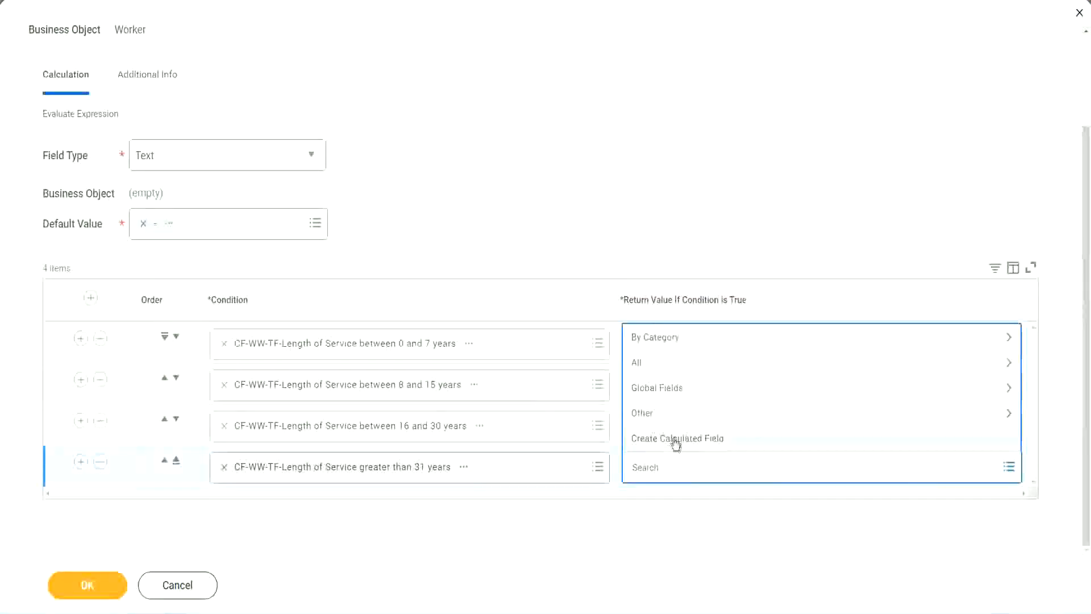
{"action": "left_click", "coordinate": [674, 442]}
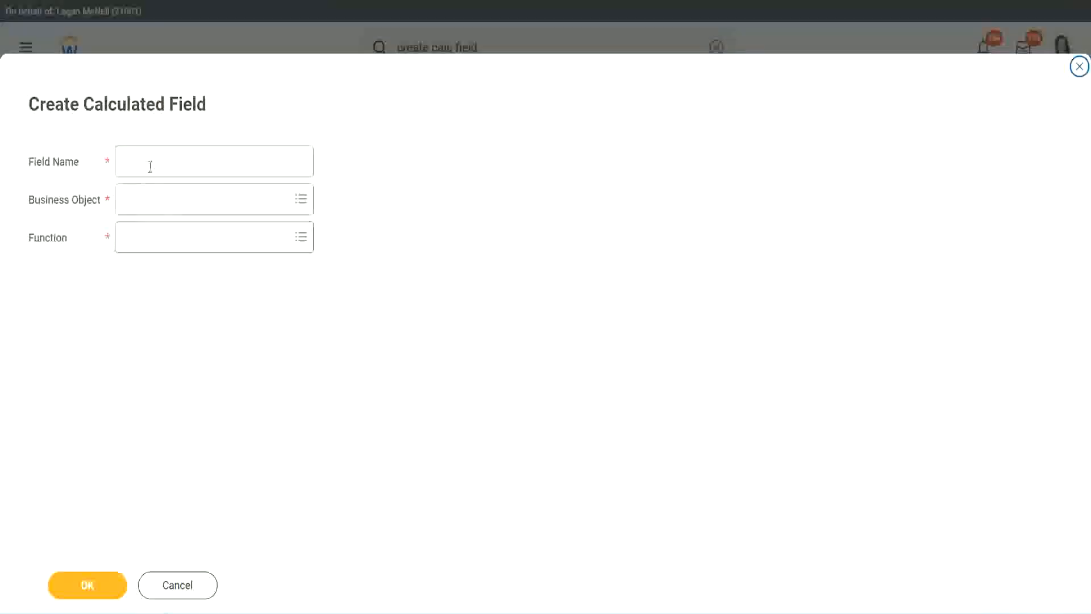
{"action": "left_click", "coordinate": [150, 165]}
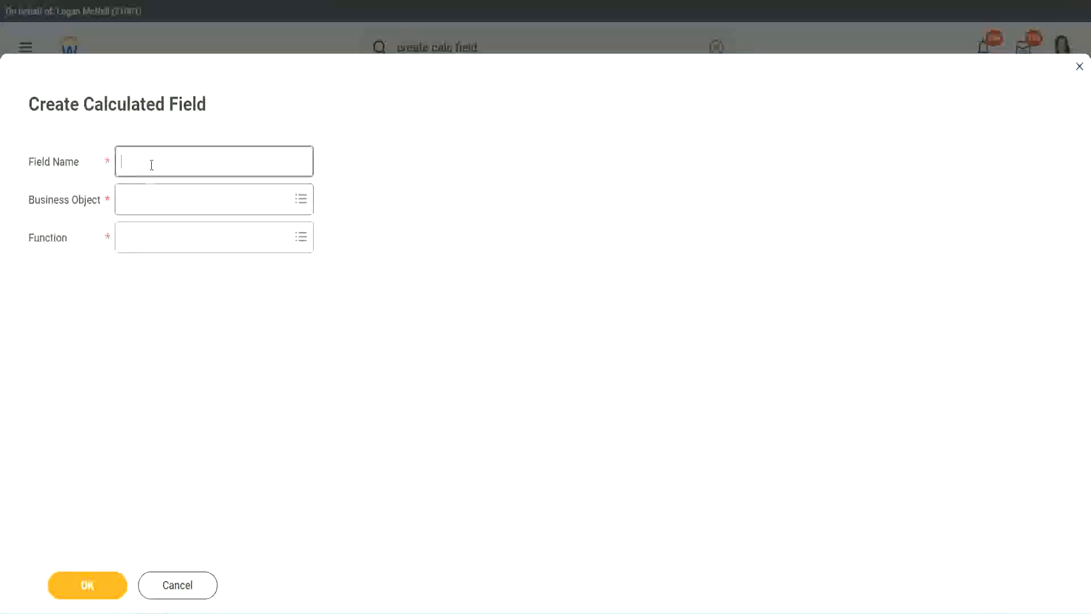
{"action": "key", "text": "ctrl+v"}
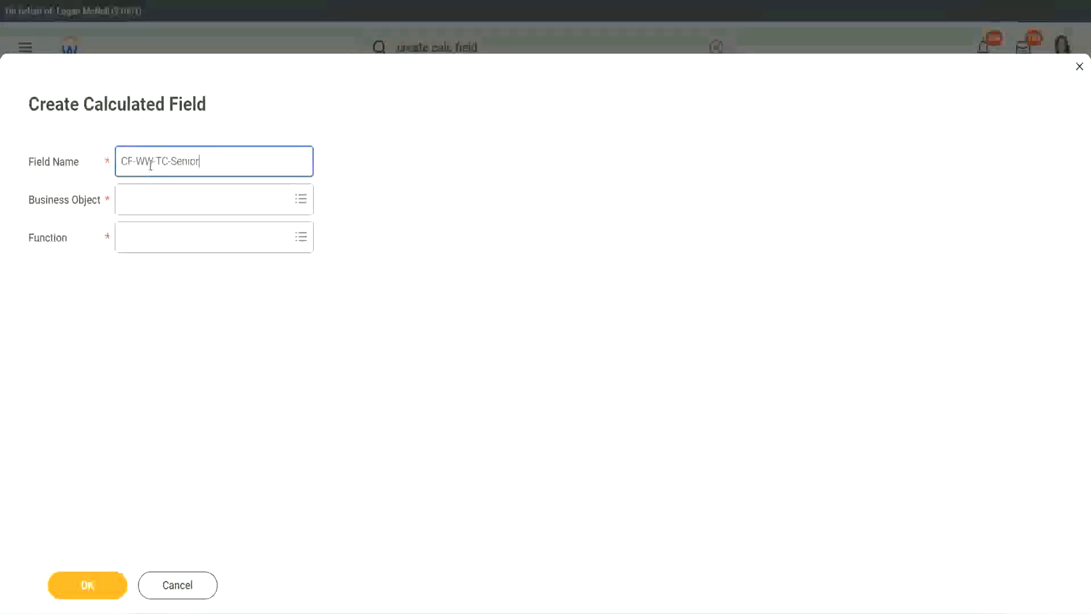
{"action": "double_click", "coordinate": [184, 162]}
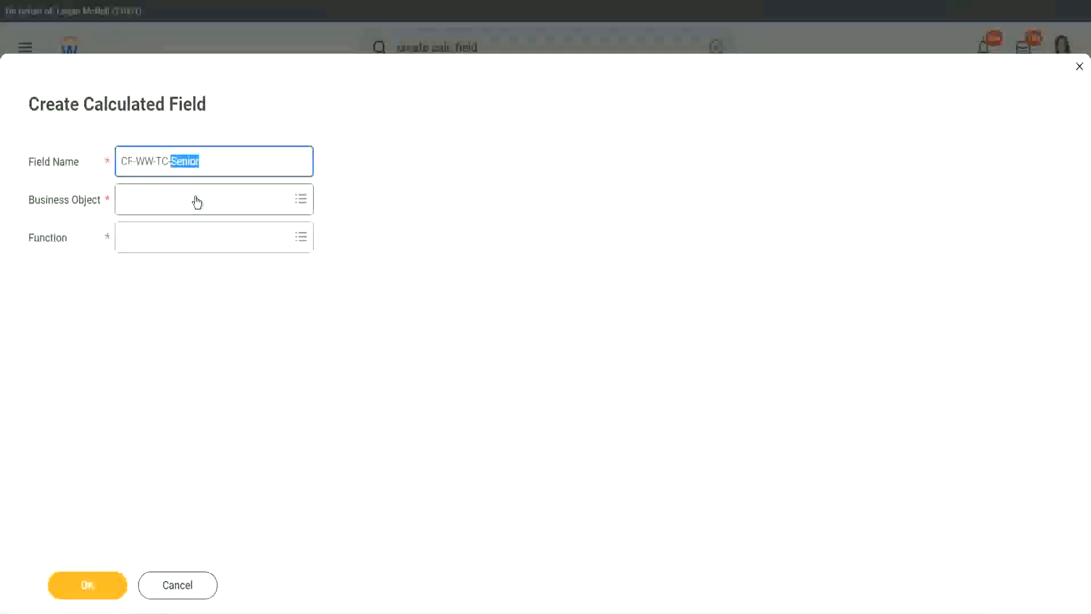
{"action": "type", "text": "Legend"}
Step: Set CF-WW-TC-Legend's business object to Global and its function to Text Constant, and confirm the basic settings
{"action": "left_click", "coordinate": [153, 208]}
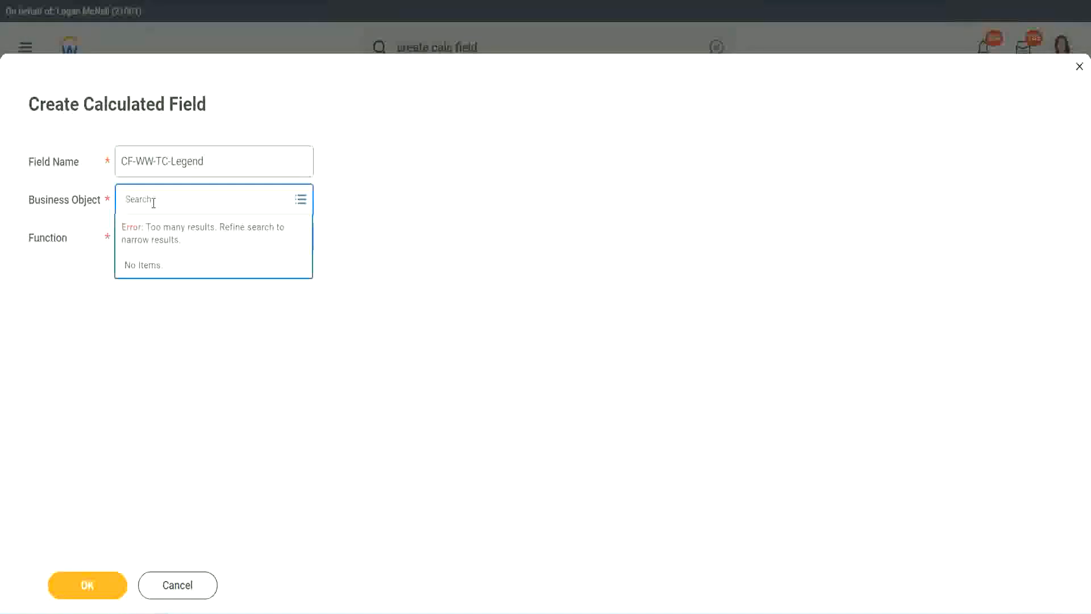
{"action": "type", "text": "Global"}
{"action": "key", "text": "Return"}
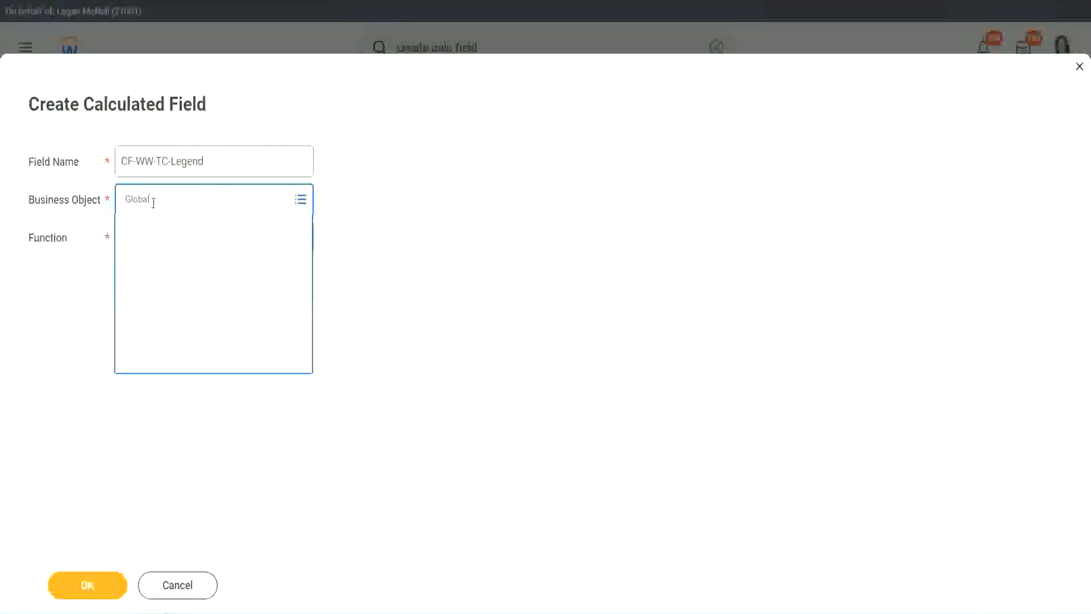
{"action": "left_click", "coordinate": [161, 261]}
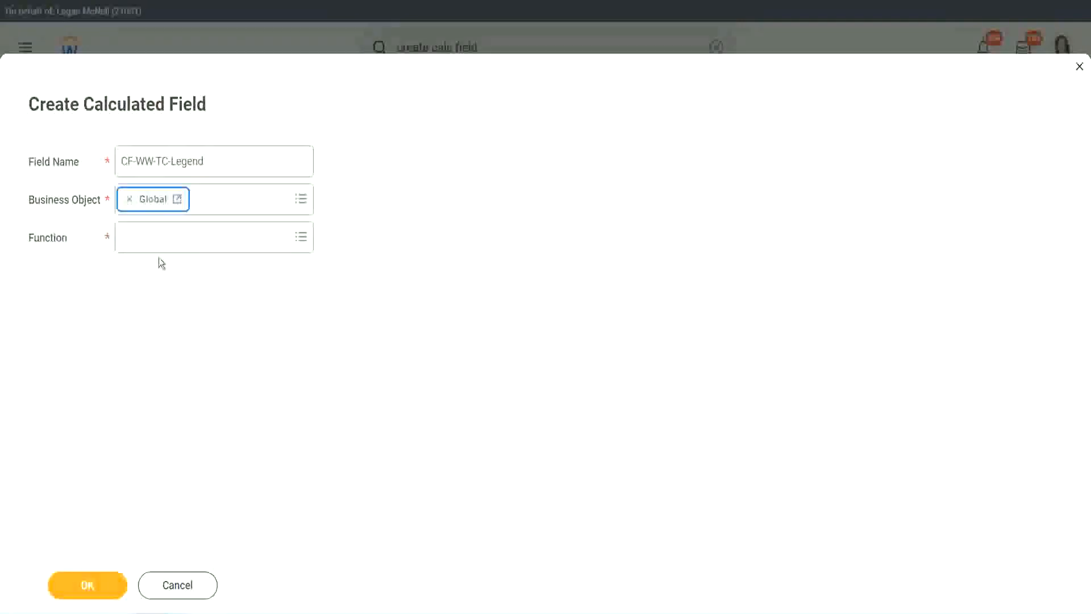
{"action": "left_click", "coordinate": [158, 239]}
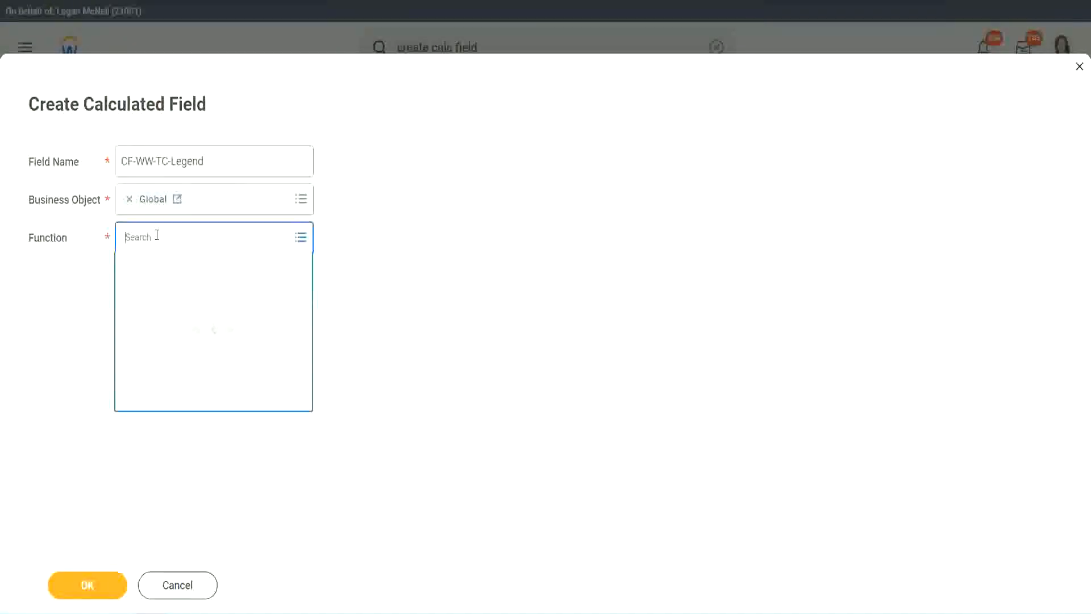
{"action": "type", "text": "lo"}
{"action": "key", "text": "Return"}
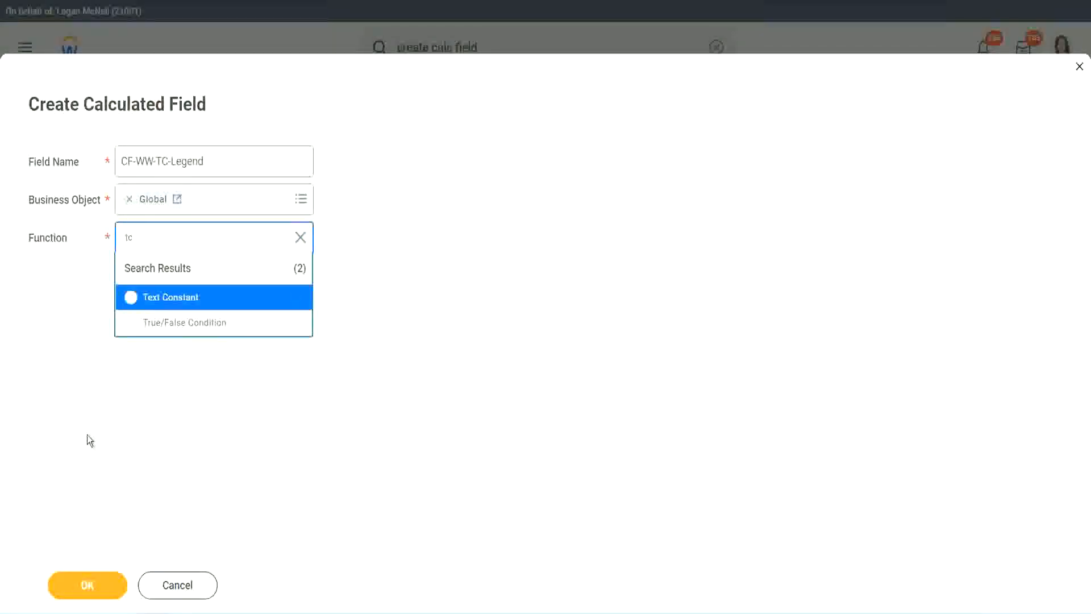
{"action": "left_click", "coordinate": [136, 302]}
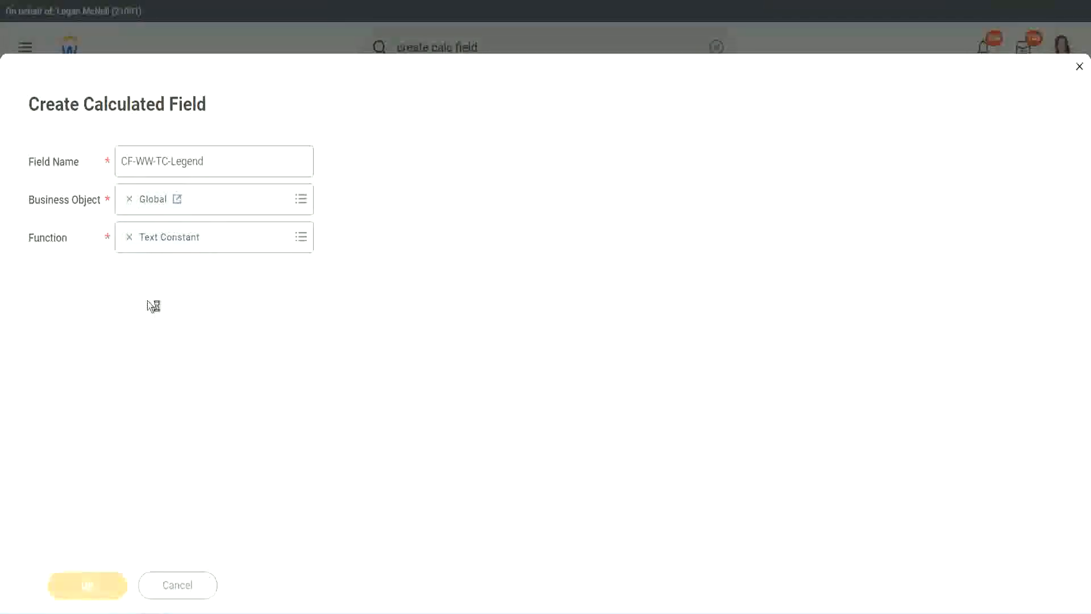
Step: Set the text constant to Legend and save the field as the fourth row's return value
{"action": "left_click", "coordinate": [141, 323]}
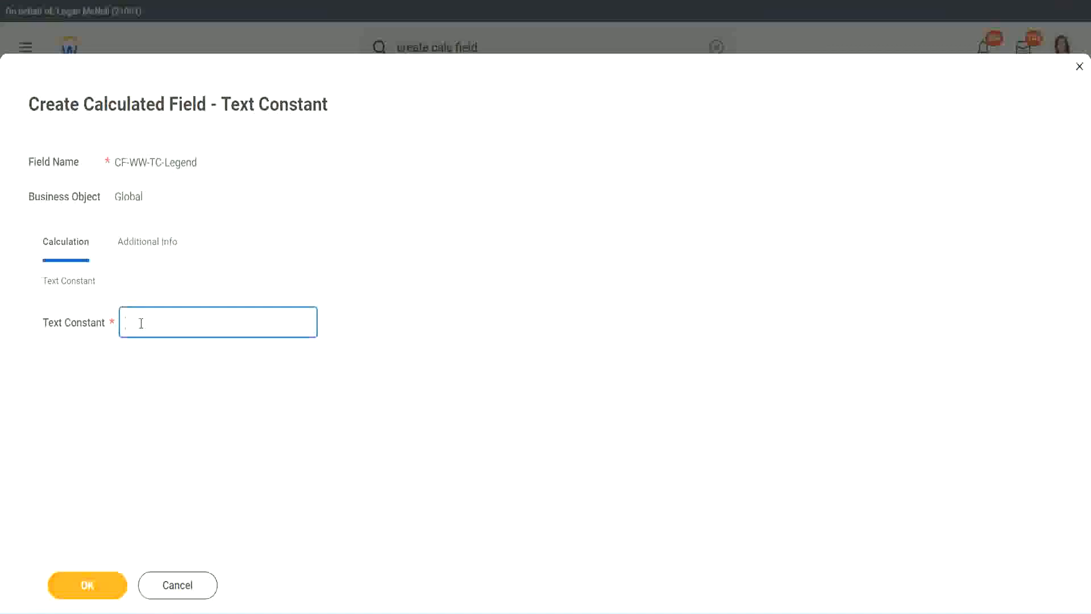
{"action": "type", "text": "Legend"}
{"action": "left_click", "coordinate": [91, 586]}
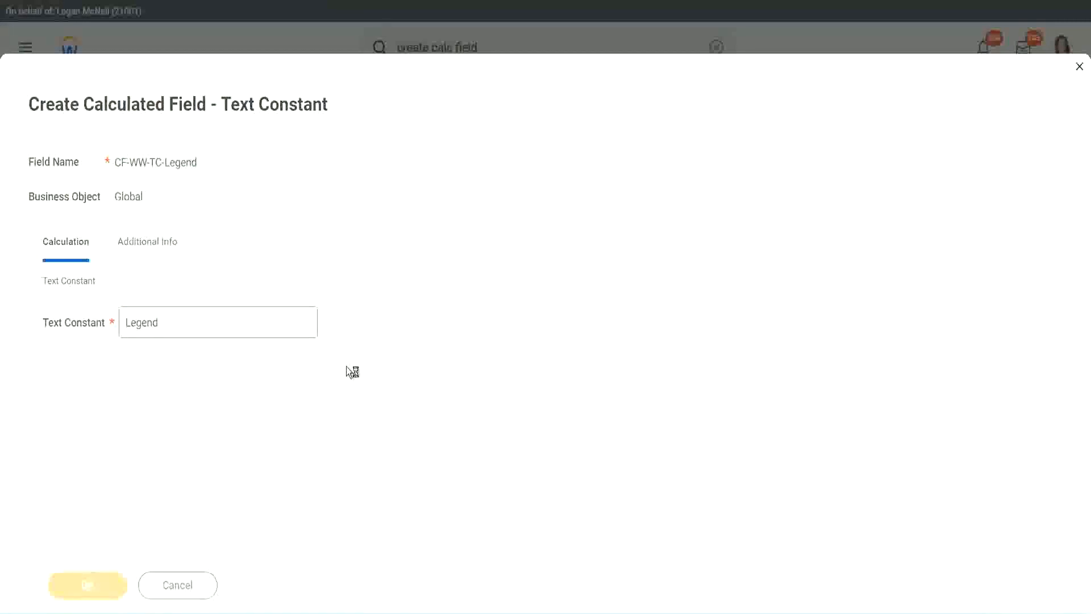
Step: Review the field type, conditions and return values, and save the experience bands Evaluate Expression field
{"action": "scroll", "coordinate": [578, 306], "scroll_direction": "down", "scroll_amount": 3}
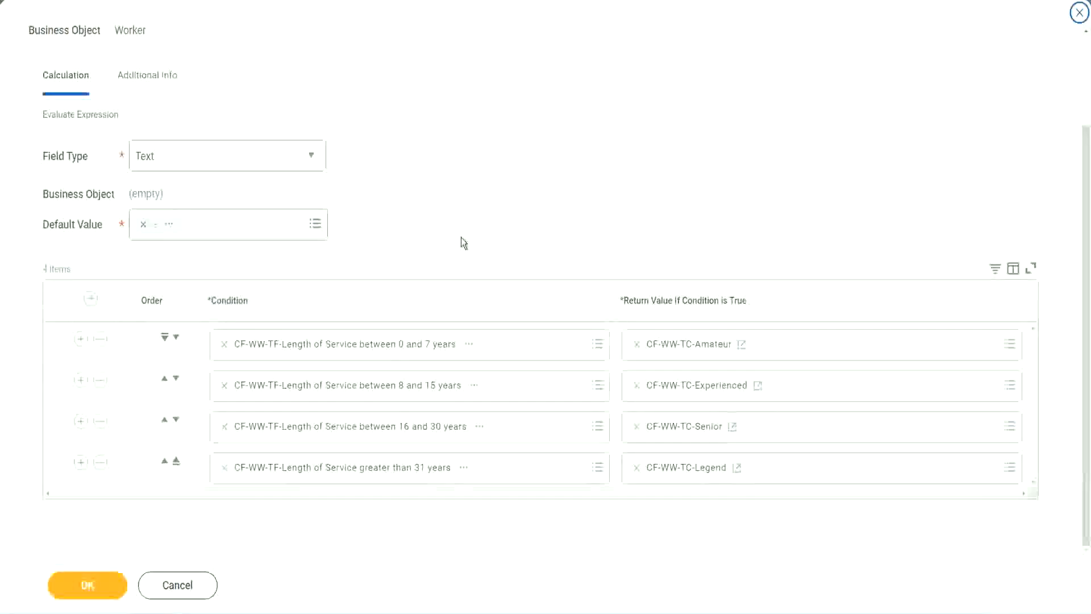
{"action": "scroll", "coordinate": [463, 229], "scroll_direction": "up", "scroll_amount": 1}
{"action": "scroll", "coordinate": [462, 227], "scroll_direction": "up", "scroll_amount": 1}
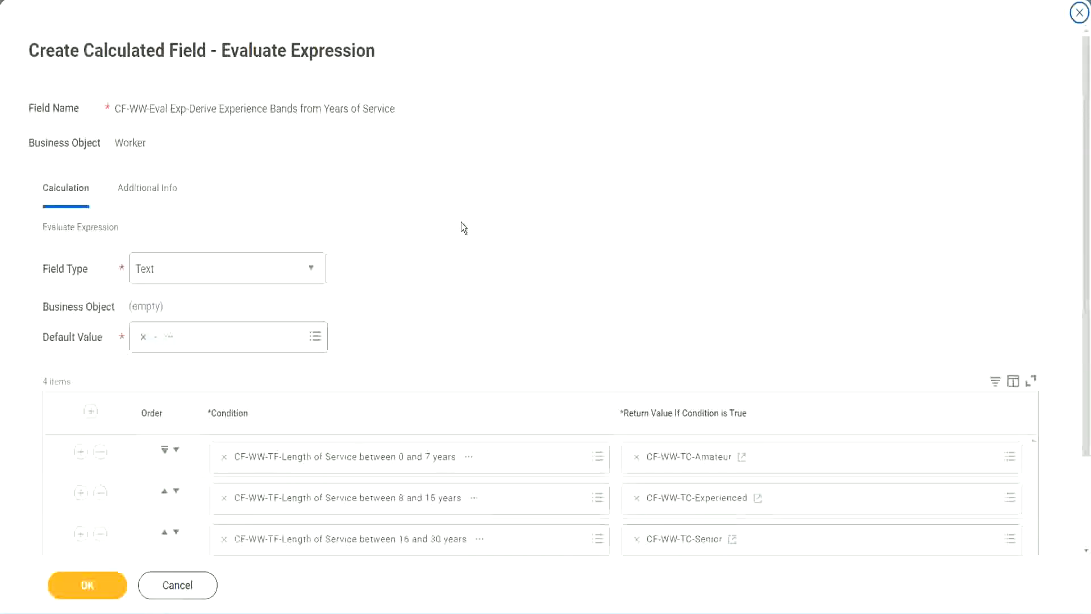
{"action": "scroll", "coordinate": [461, 228], "scroll_direction": "down", "scroll_amount": 2}
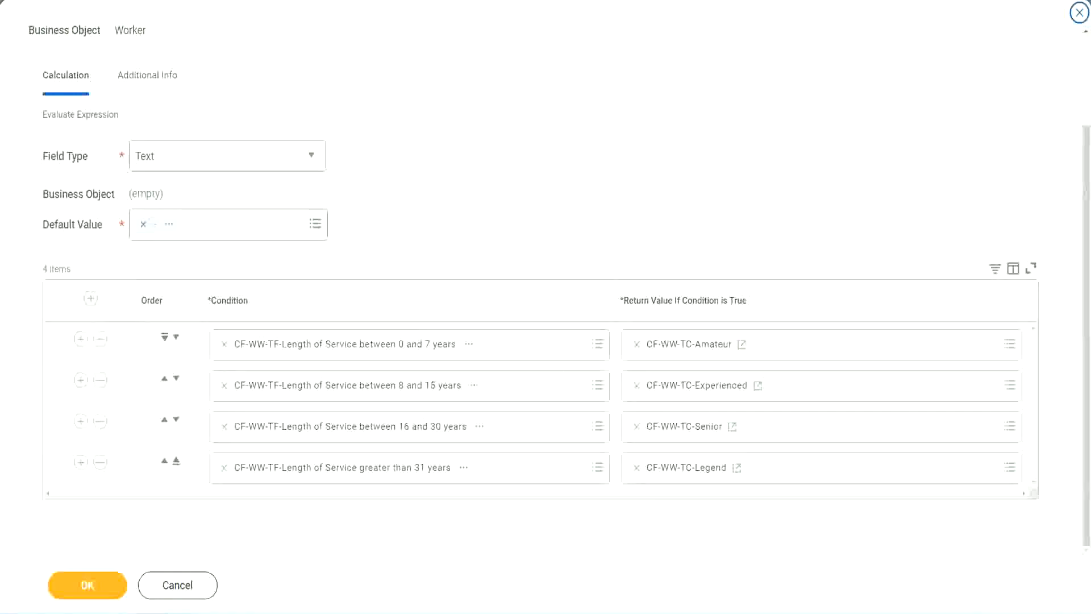
{"action": "left_click_drag", "start_coordinate": [699, 159], "coordinate": [707, 274]}
{"action": "left_click_drag", "start_coordinate": [136, 98], "coordinate": [140, 136]}
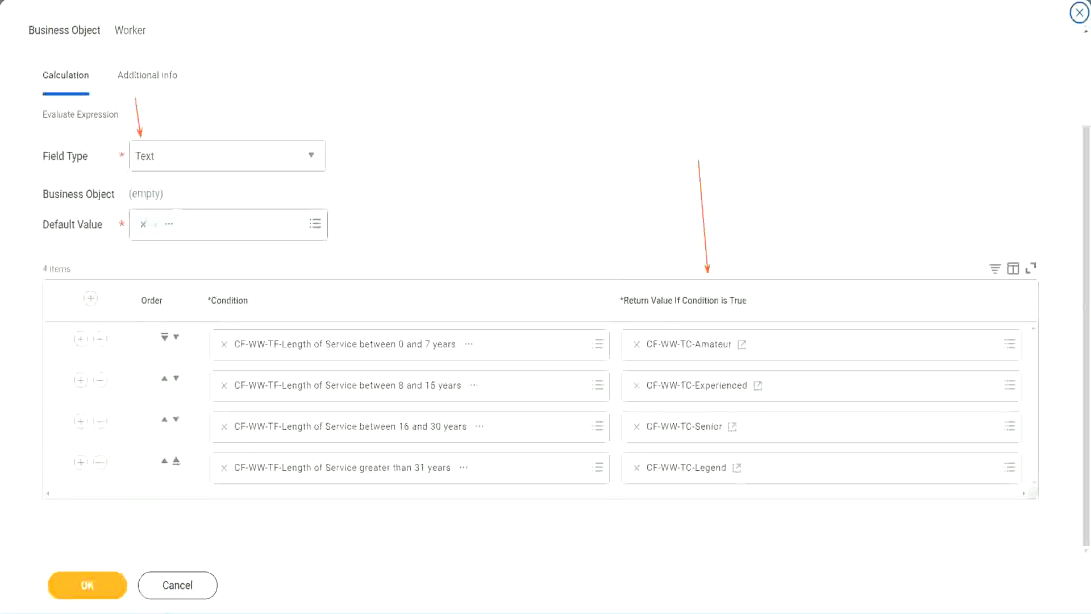
{"action": "left_click", "coordinate": [94, 585]}
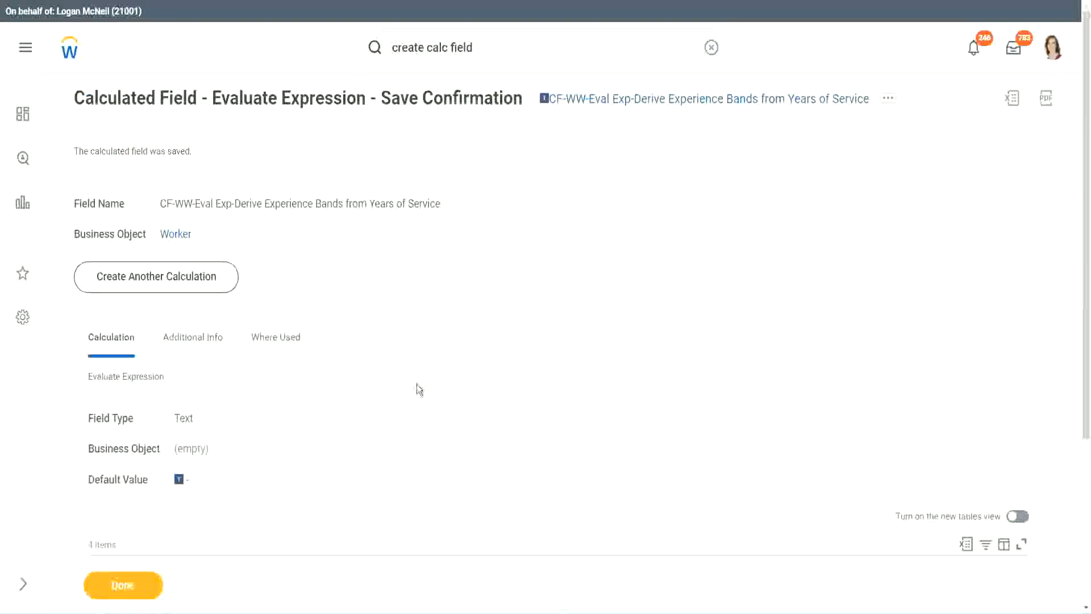
Step: Review the saved Evaluate Expression field and copy its name
{"action": "scroll", "coordinate": [417, 383], "scroll_direction": "down", "scroll_amount": 4}
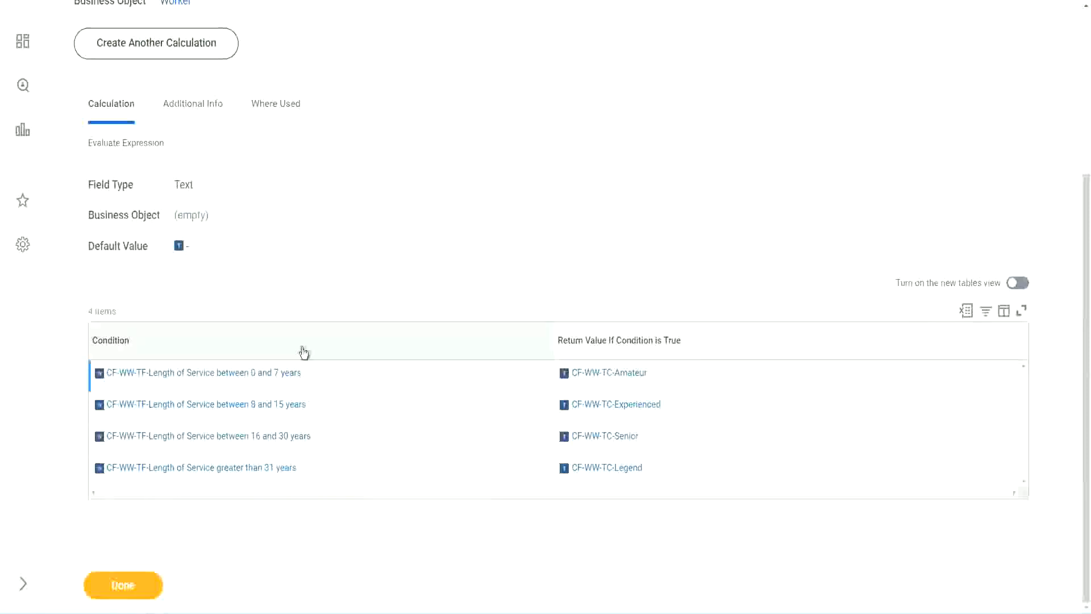
{"action": "scroll", "coordinate": [367, 233], "scroll_direction": "up", "scroll_amount": 4}
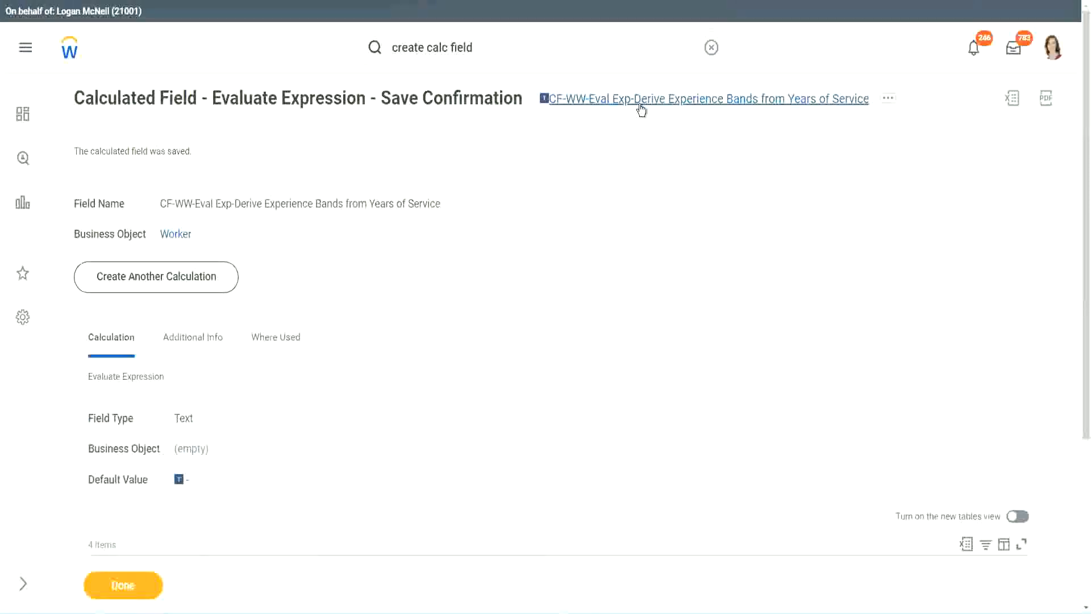
{"action": "left_click", "coordinate": [670, 172]}
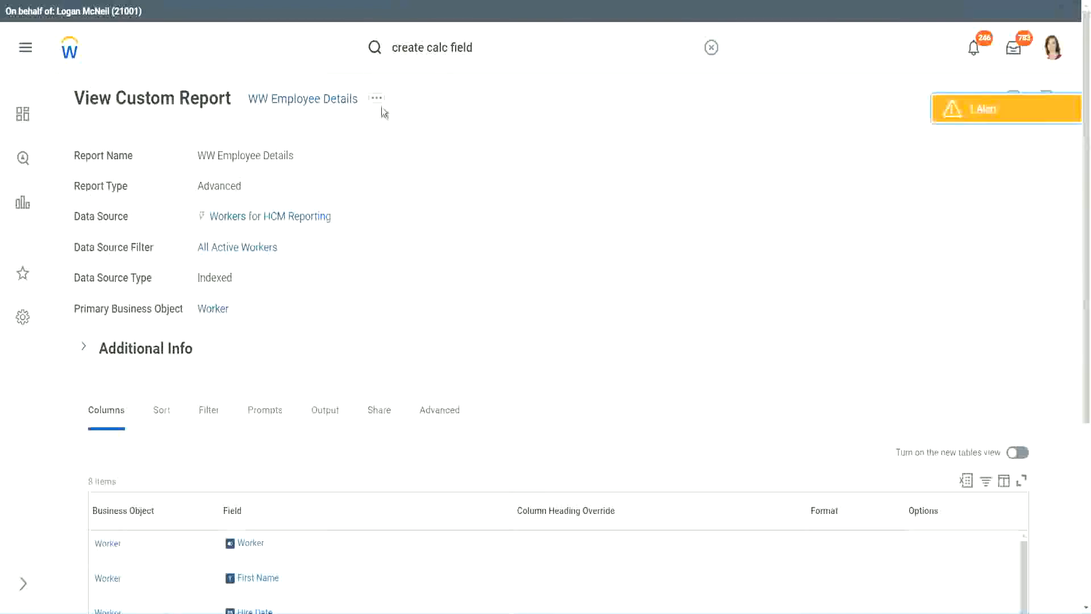
Step: Open the WW Employee Details custom report for editing
{"action": "left_click", "coordinate": [379, 106]}
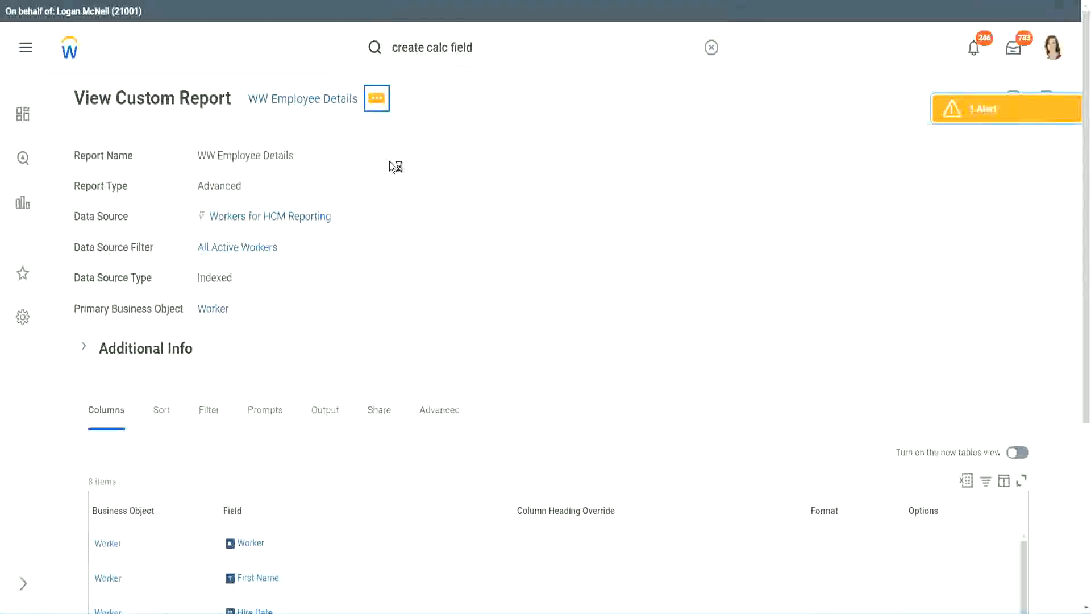
{"action": "mouse_move", "coordinate": [445, 163]}
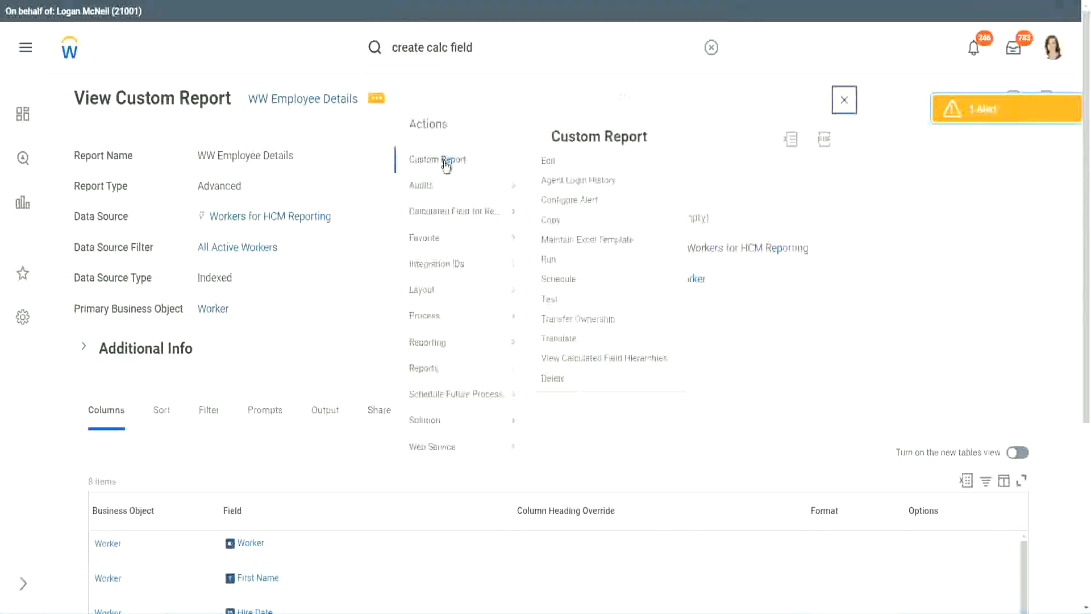
{"action": "left_click", "coordinate": [554, 163]}
Step: Add a Worker row at the end of the report's columns and remove the CF-WW-Substring Text row headed Years of Service
{"action": "scroll", "coordinate": [400, 247], "scroll_direction": "down", "scroll_amount": 4}
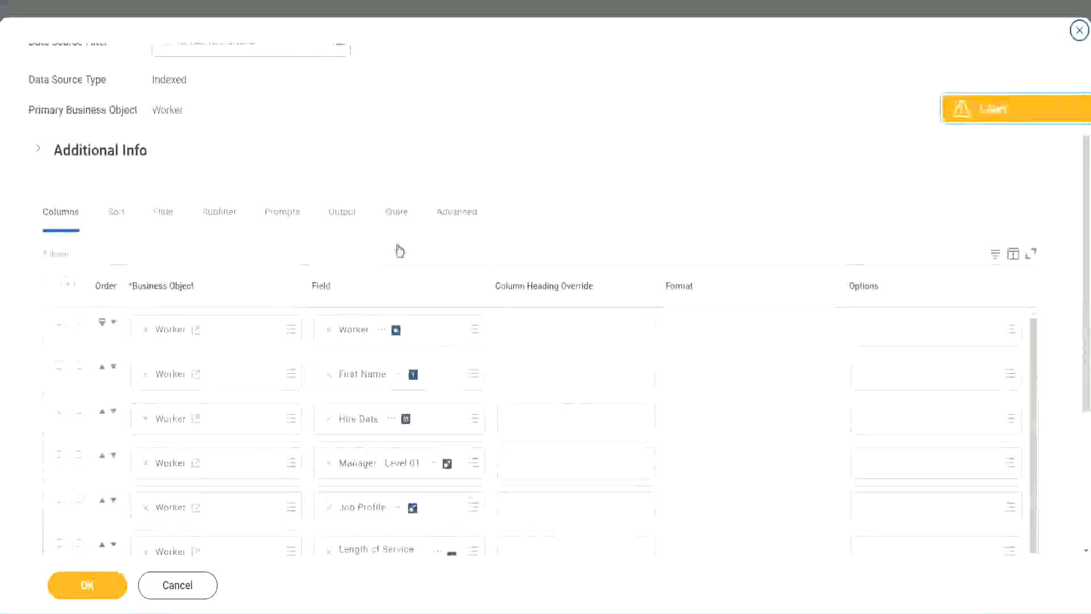
{"action": "scroll", "coordinate": [399, 251], "scroll_direction": "down", "scroll_amount": 2}
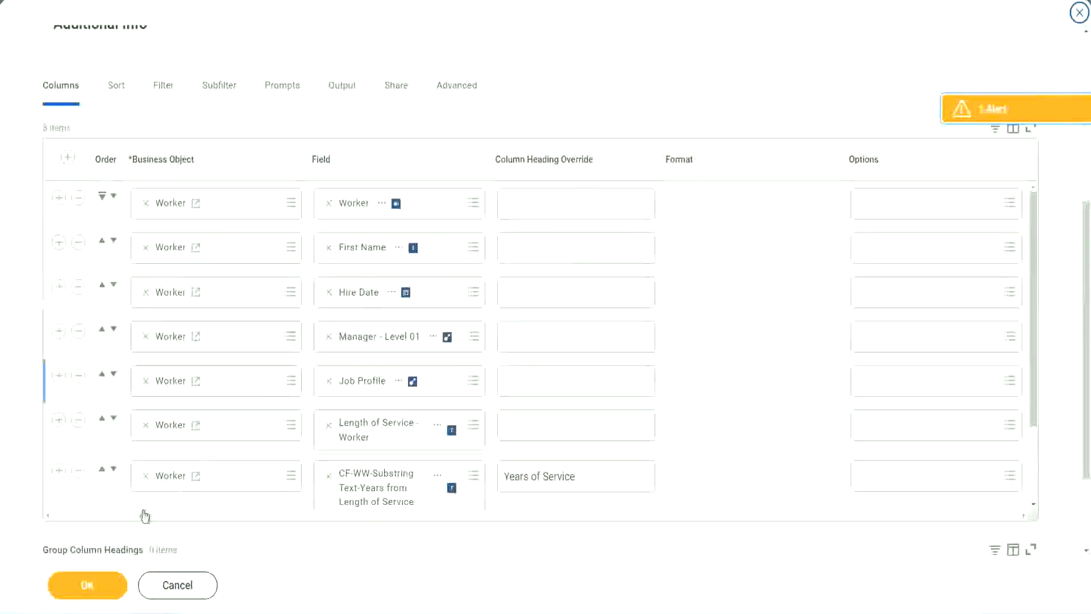
{"action": "left_click", "coordinate": [58, 471]}
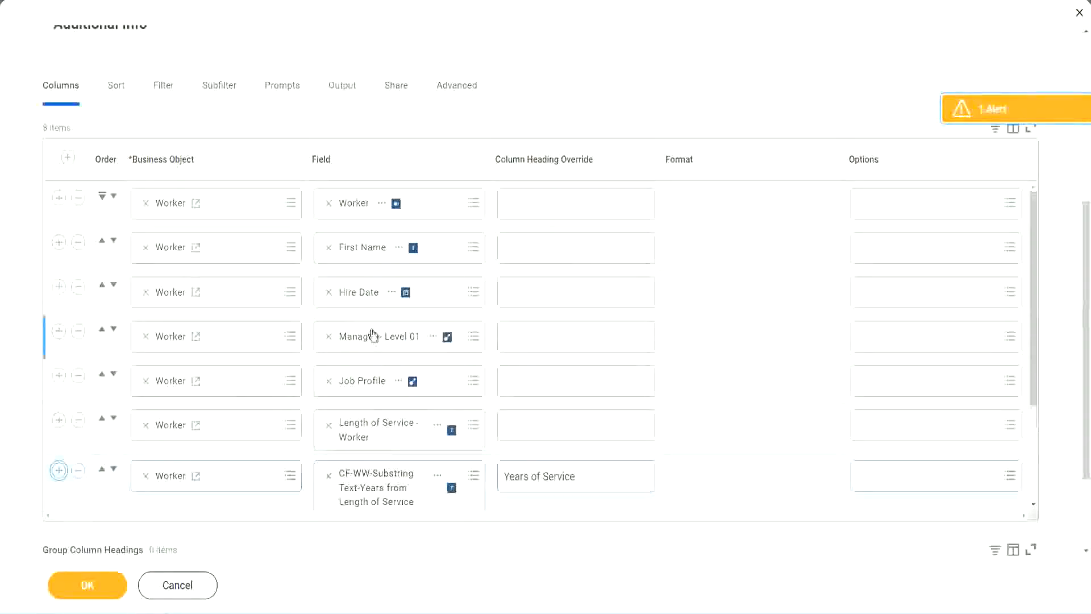
{"action": "scroll", "coordinate": [571, 374], "scroll_direction": "down", "scroll_amount": 3}
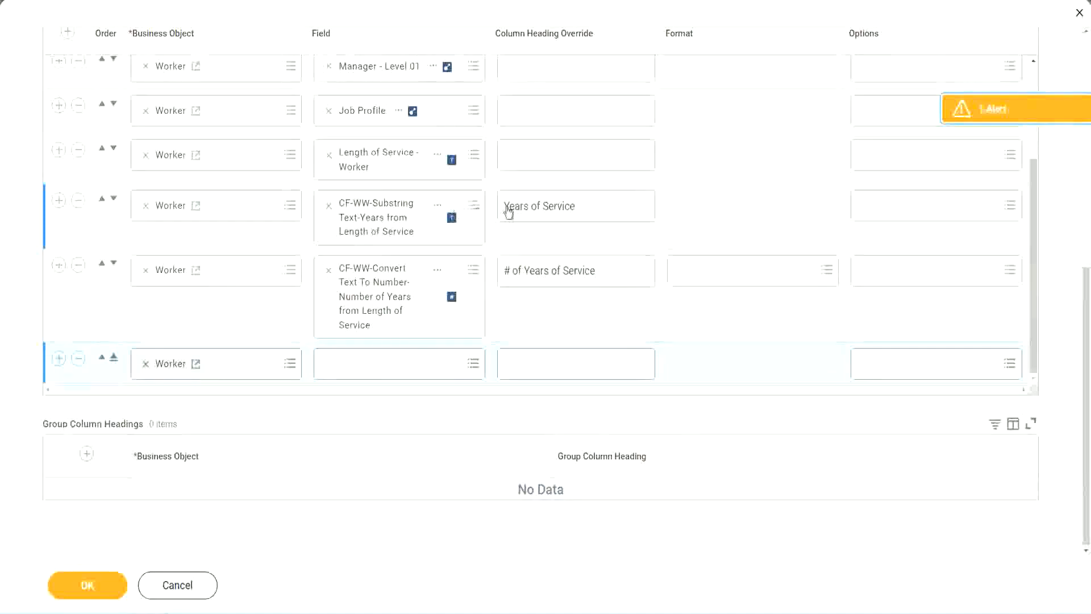
{"action": "left_click", "coordinate": [79, 200]}
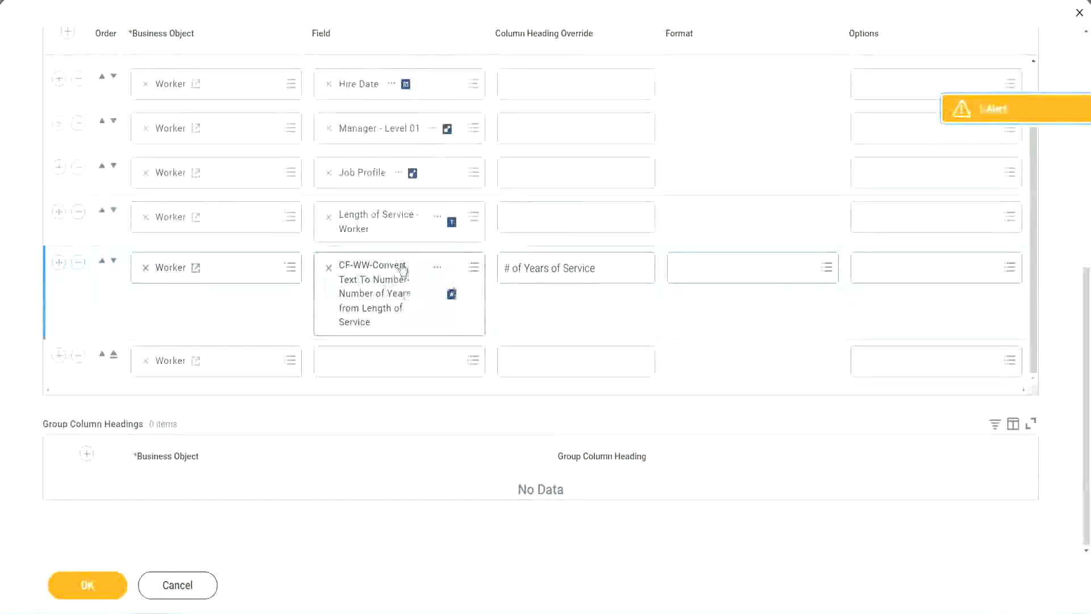
Step: Set the new column's field to CF-WW-Eval Exp-Derive Experience Bands from Years of Service and its heading override to Experience
{"action": "left_click", "coordinate": [357, 360]}
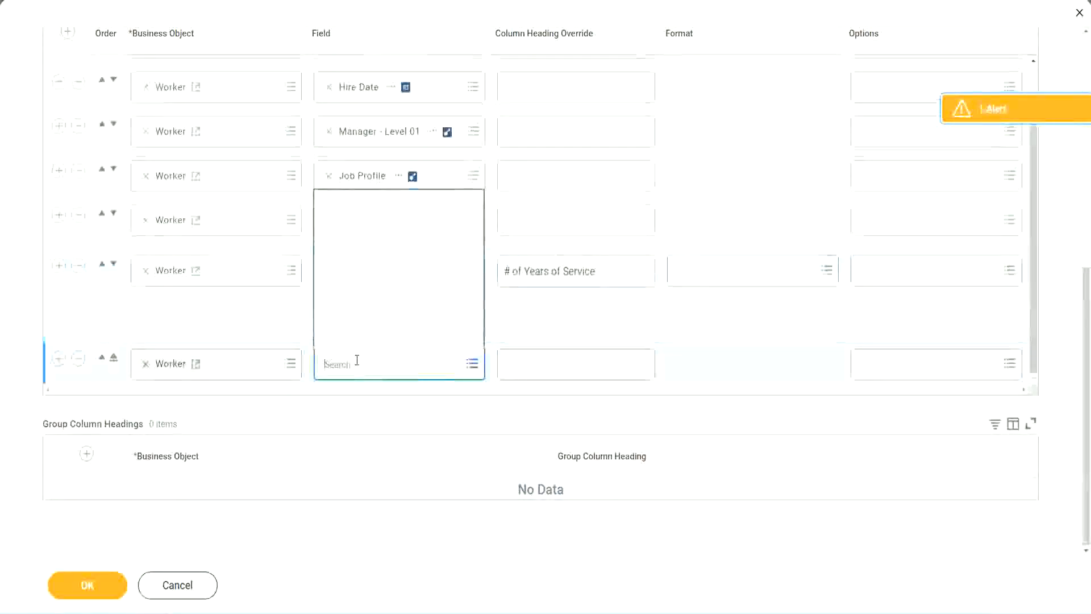
{"action": "key", "text": "ctrl+v"}
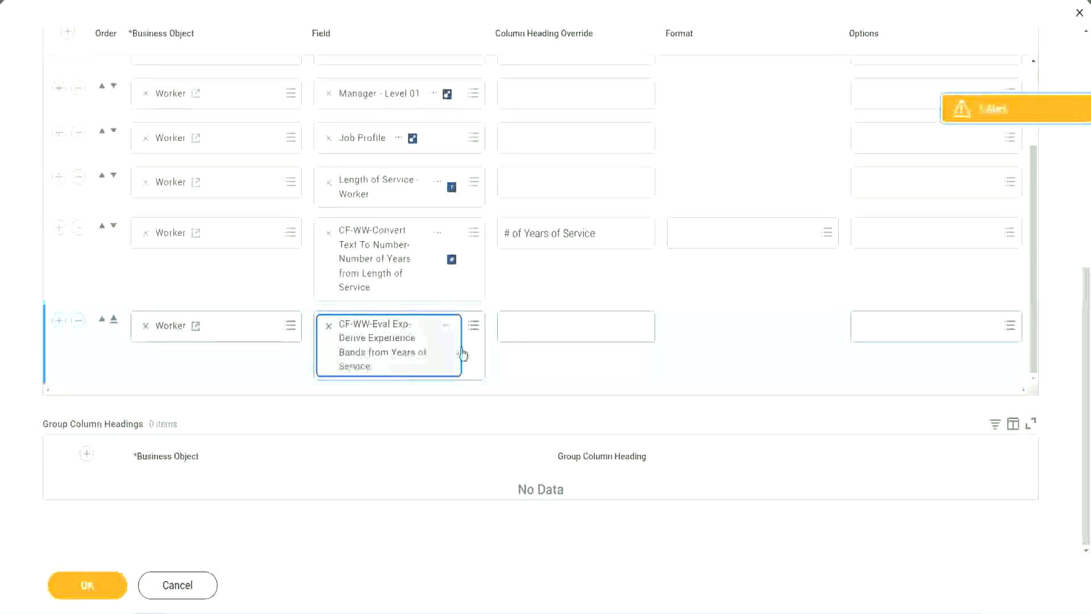
{"action": "left_click", "coordinate": [556, 327]}
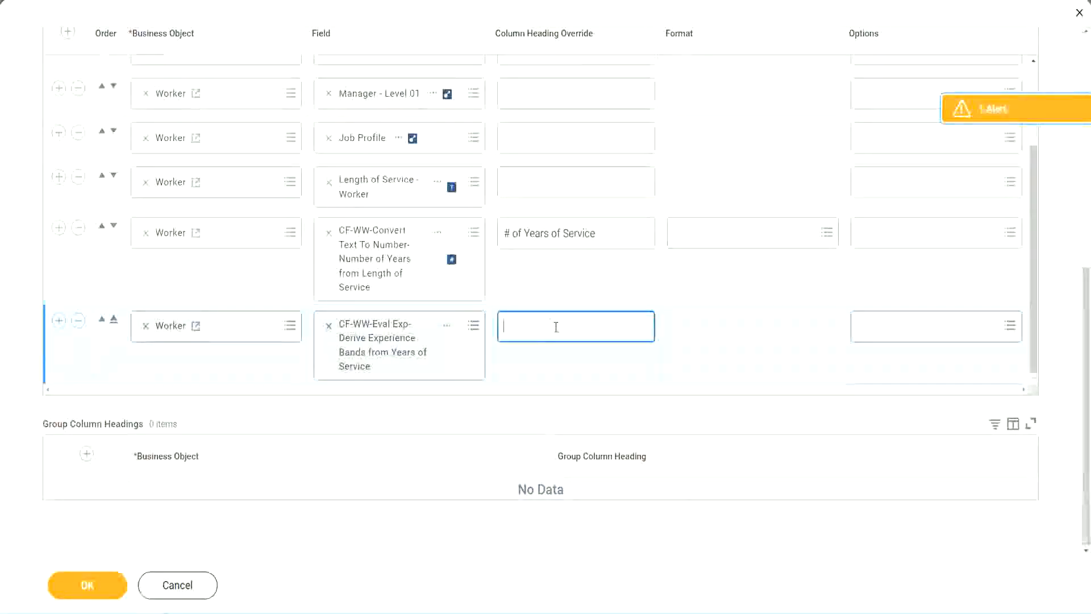
{"action": "type", "text": "E"}
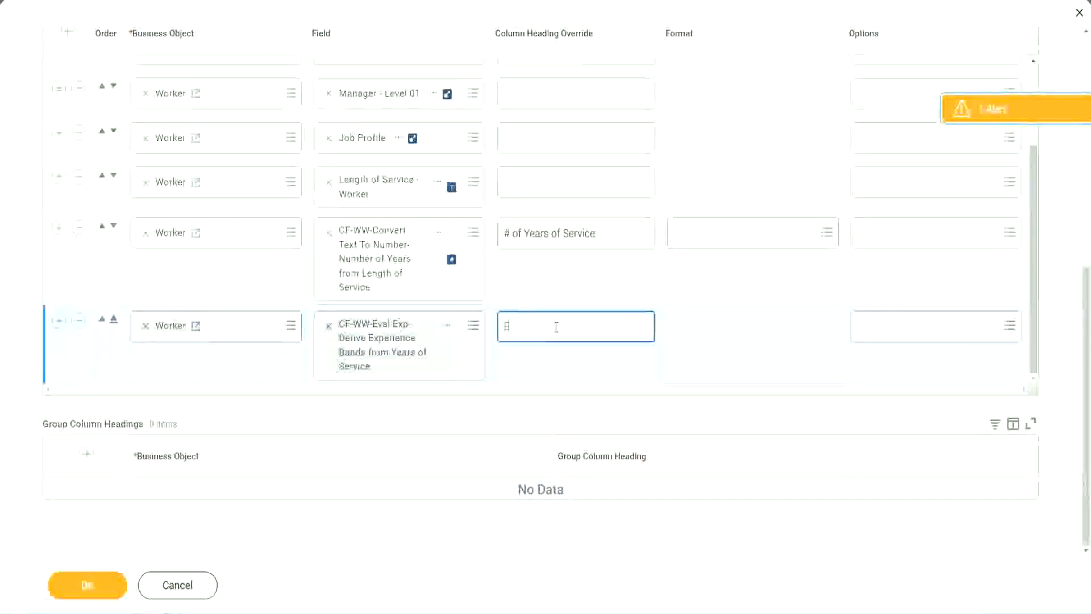
{"action": "type", "text": "xperience"}
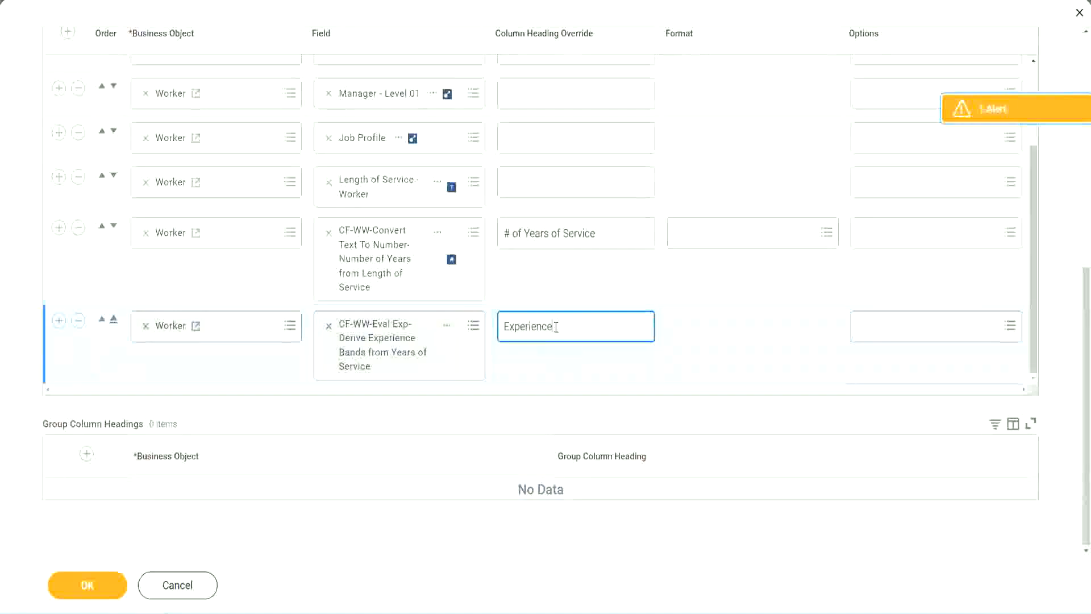
Step: Complete the new column's heading override as Experience Bands and save the report definition
{"action": "type", "text": " Bands"}
{"action": "left_click", "coordinate": [105, 588]}
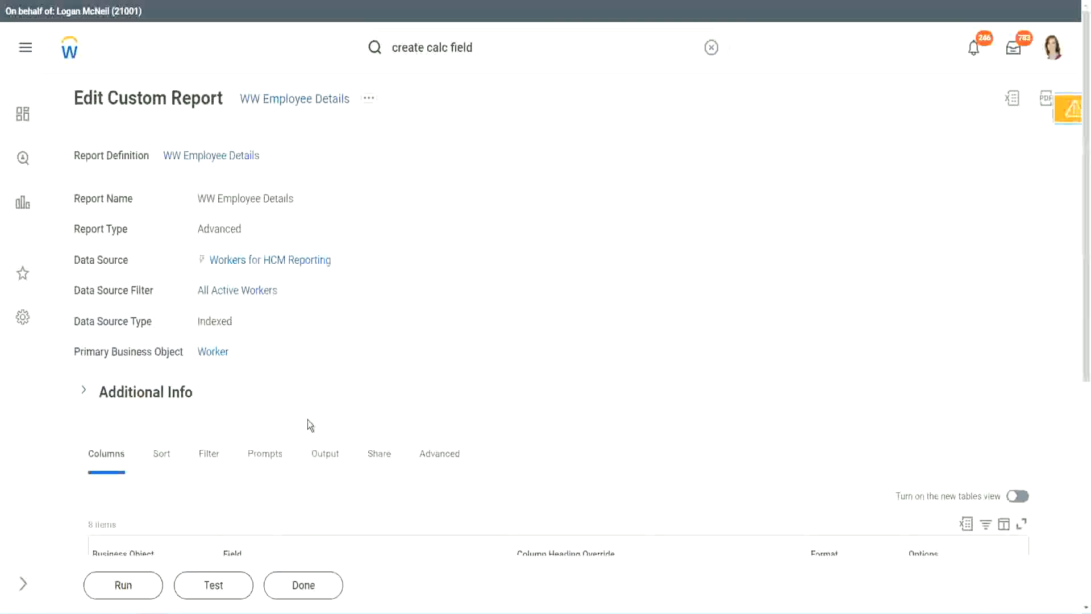
Step: Run the WW Employee Details report with all worker type prompts left blank
{"action": "scroll", "coordinate": [340, 384], "scroll_direction": "down", "scroll_amount": 5}
{"action": "left_click", "coordinate": [129, 586]}
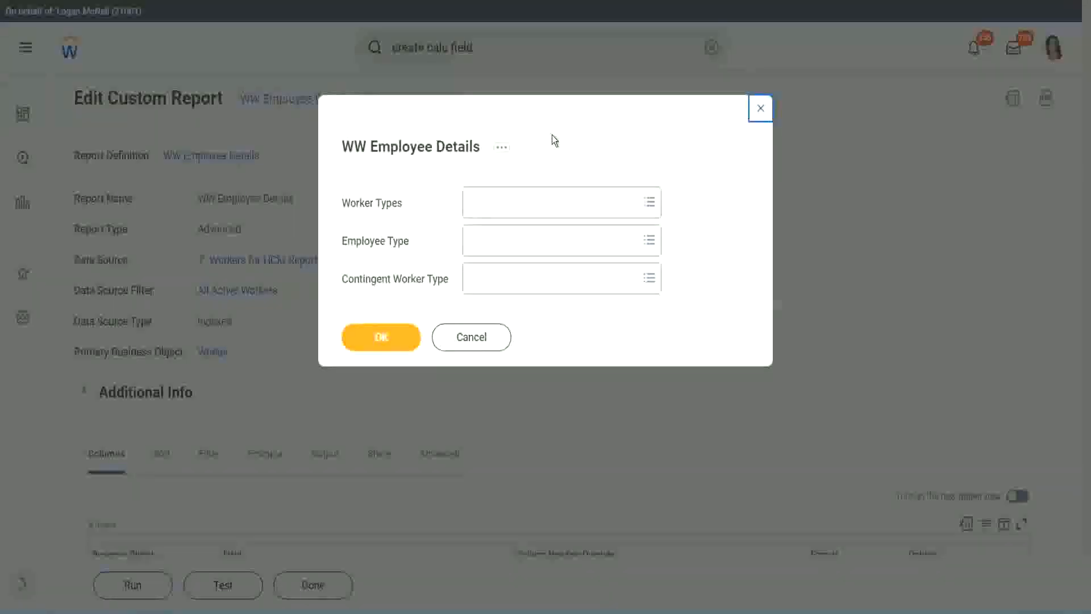
{"action": "left_click", "coordinate": [382, 337]}
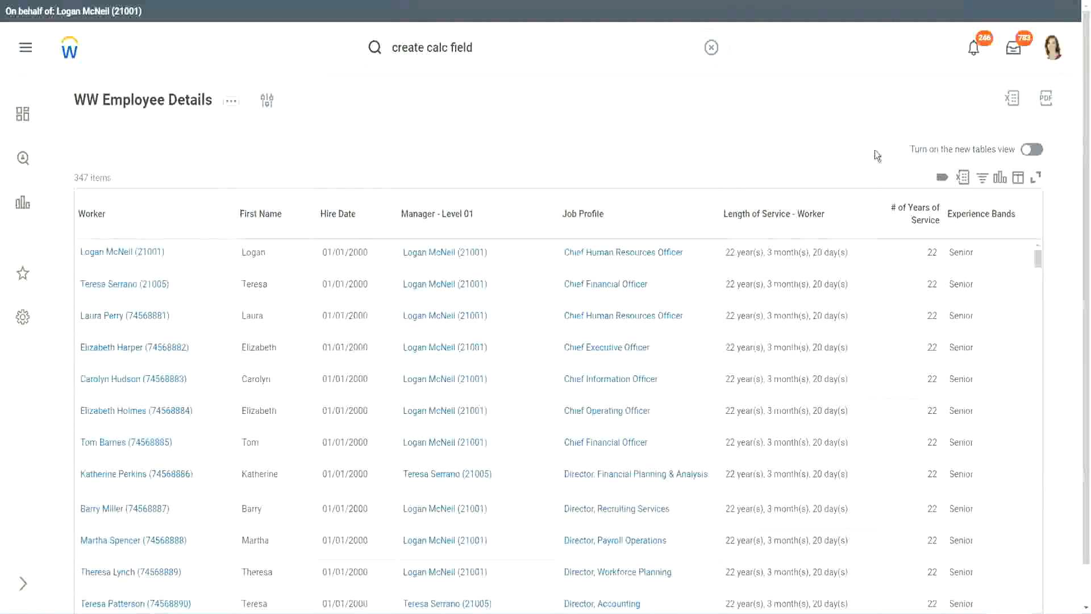
Step: Check the first worker's years of service against the 16 - 30 years Senior band in the Notepad++ notes
{"action": "scroll", "coordinate": [886, 165], "scroll_direction": "down", "scroll_amount": 1}
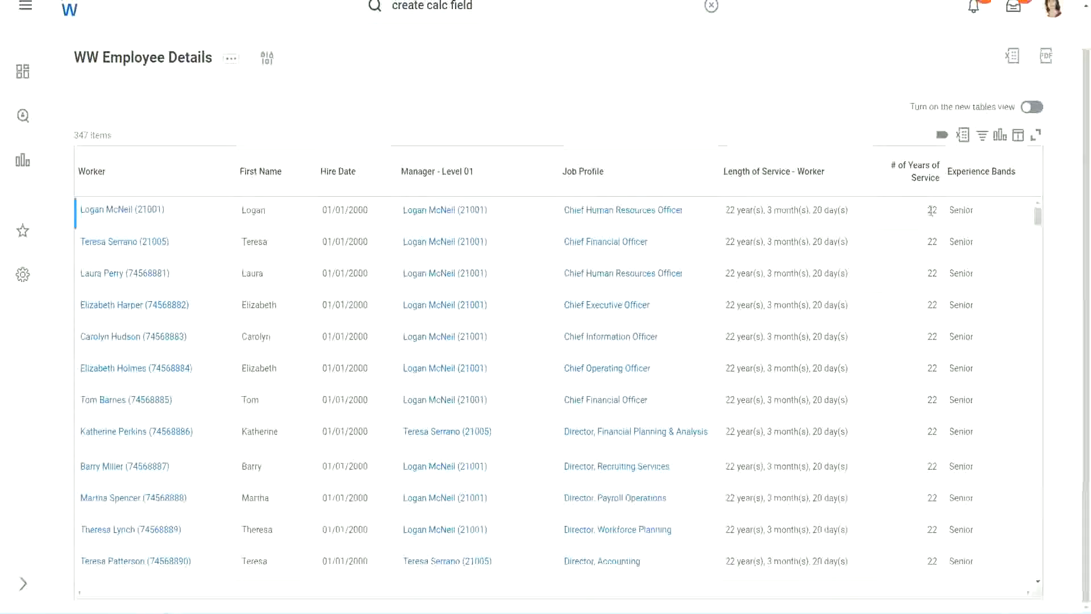
{"action": "double_click", "coordinate": [931, 210]}
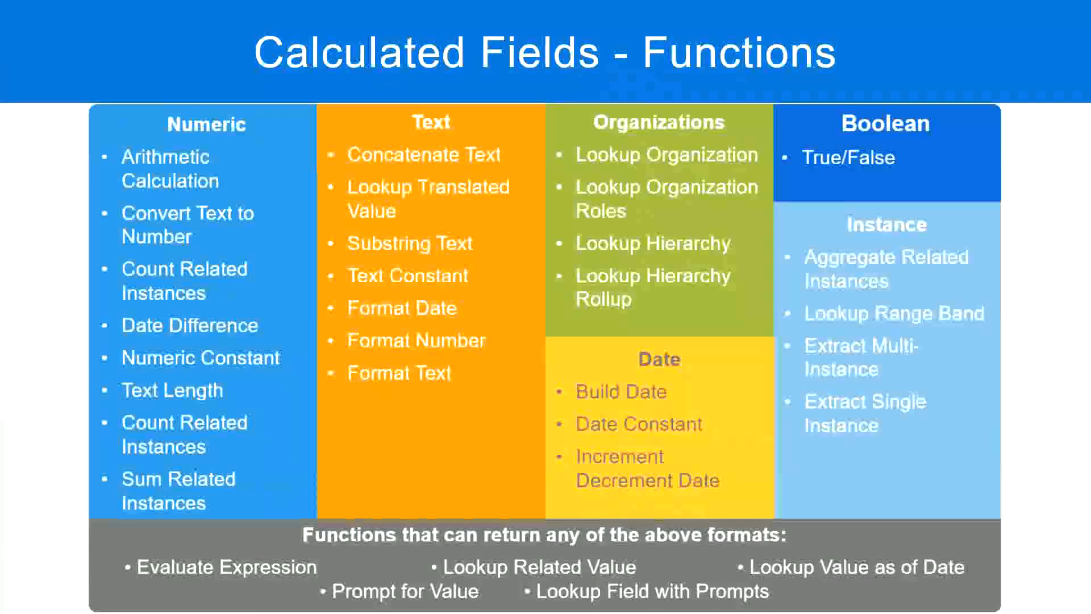
{"action": "key", "text": "alt+Tab"}
{"action": "left_click", "coordinate": [280, 200]}
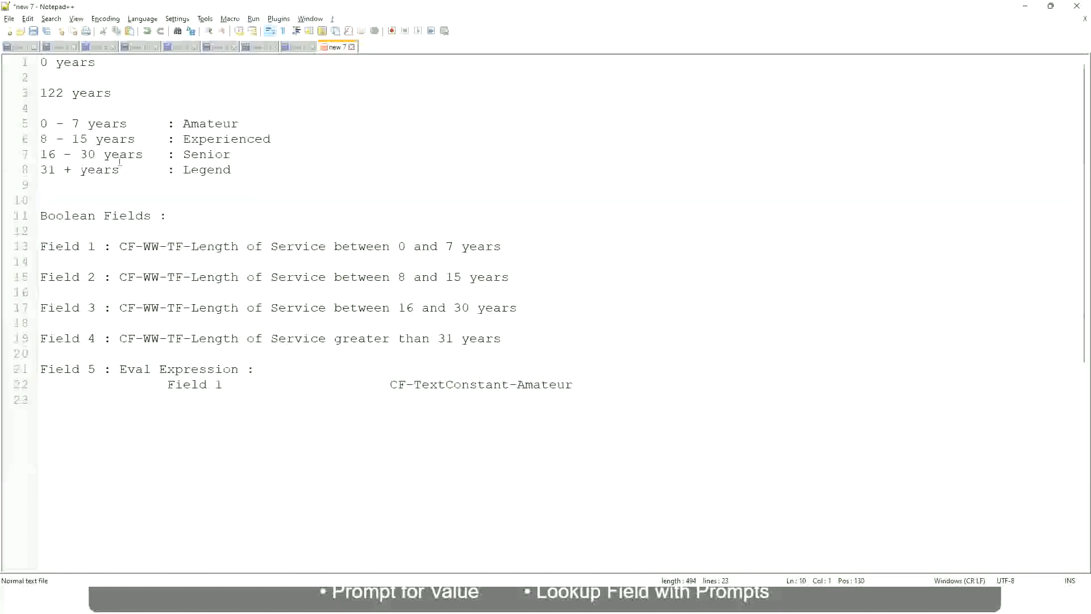
{"action": "left_click", "coordinate": [186, 154]}
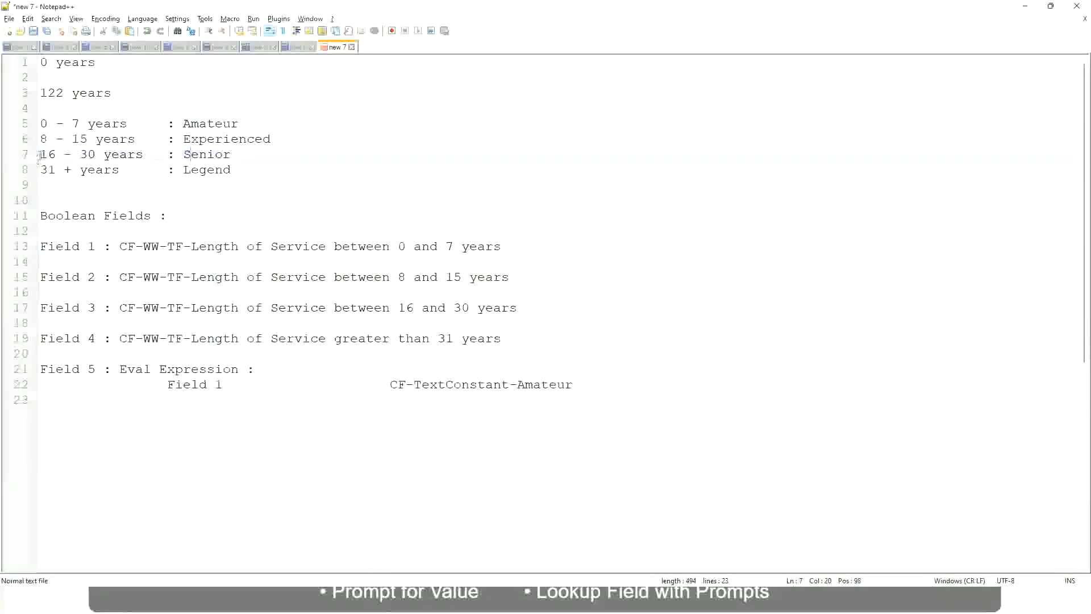
{"action": "left_click_drag", "start_coordinate": [40, 155], "coordinate": [106, 155]}
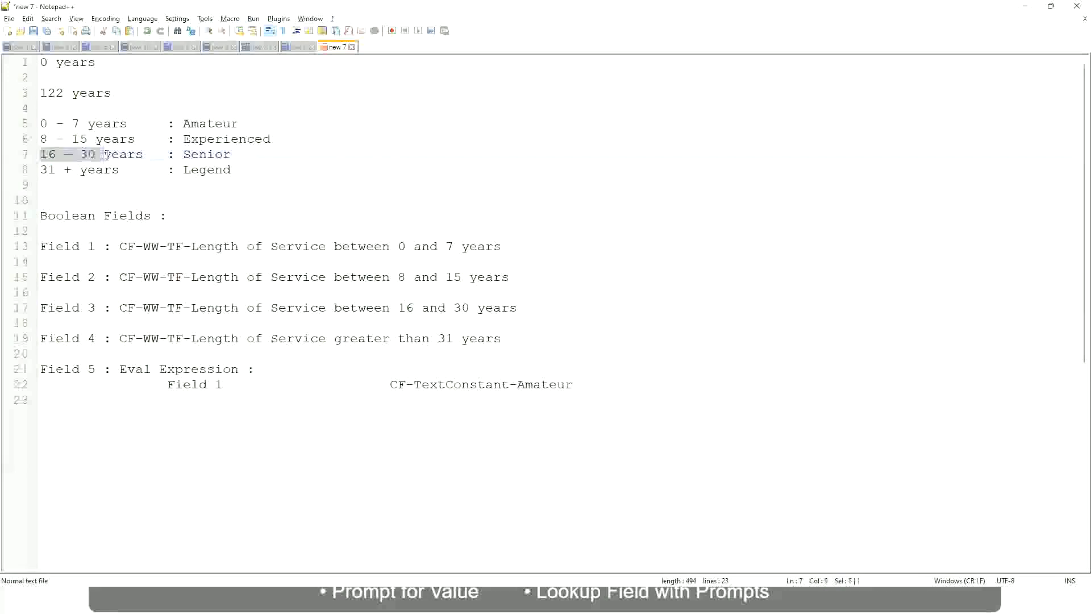
{"action": "double_click", "coordinate": [202, 154]}
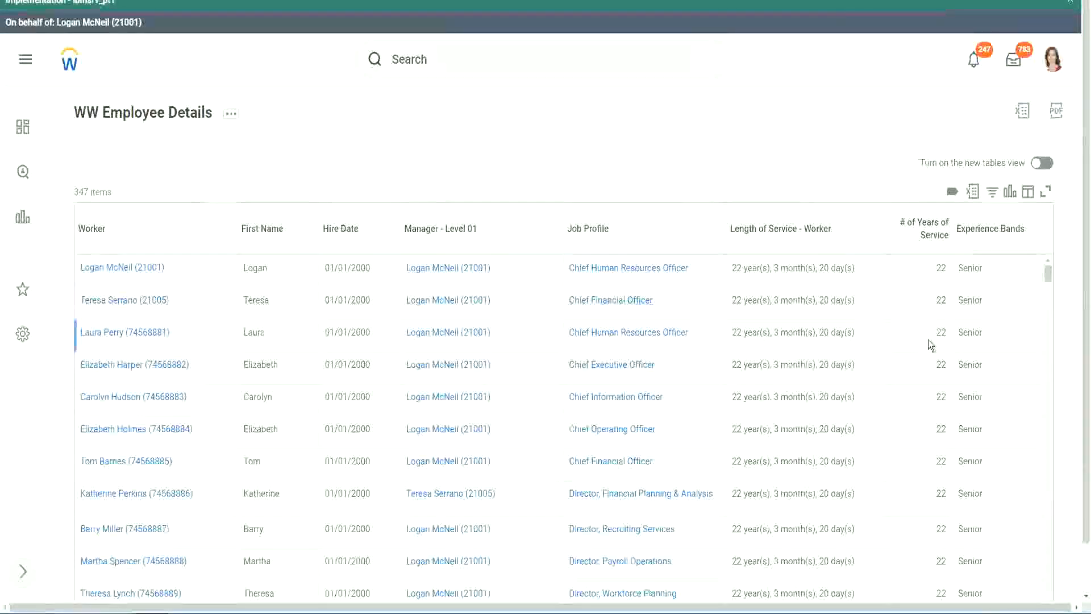
Step: Return to the Workday report output and compare the years of service with the Experience Bands values down the rows
{"action": "scroll", "coordinate": [932, 341], "scroll_direction": "down", "scroll_amount": 3}
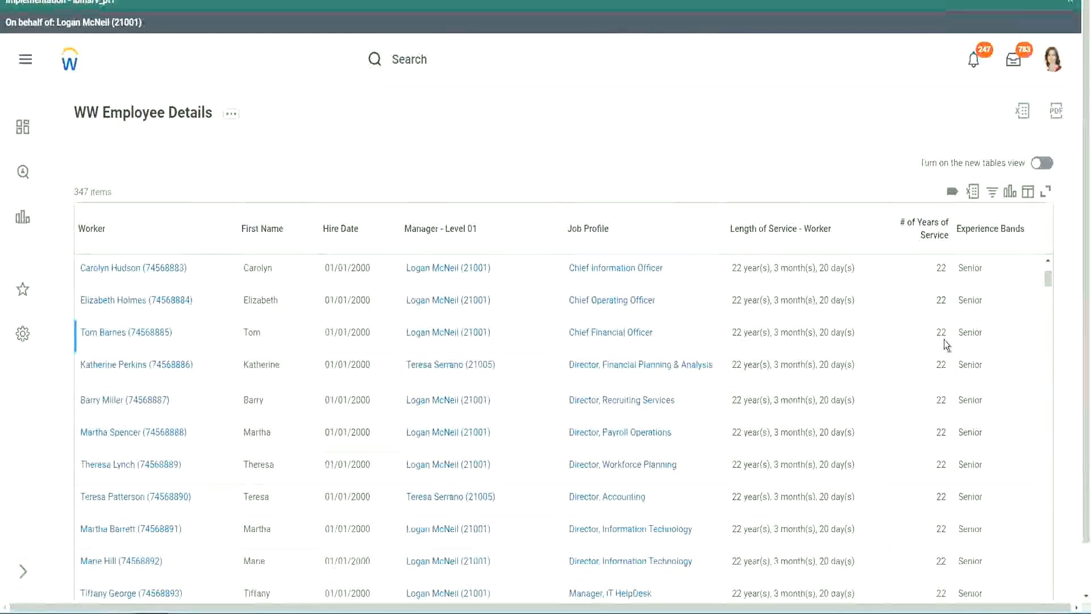
{"action": "scroll", "coordinate": [943, 341], "scroll_direction": "down", "scroll_amount": 8}
{"action": "scroll", "coordinate": [952, 378], "scroll_direction": "down", "scroll_amount": 5}
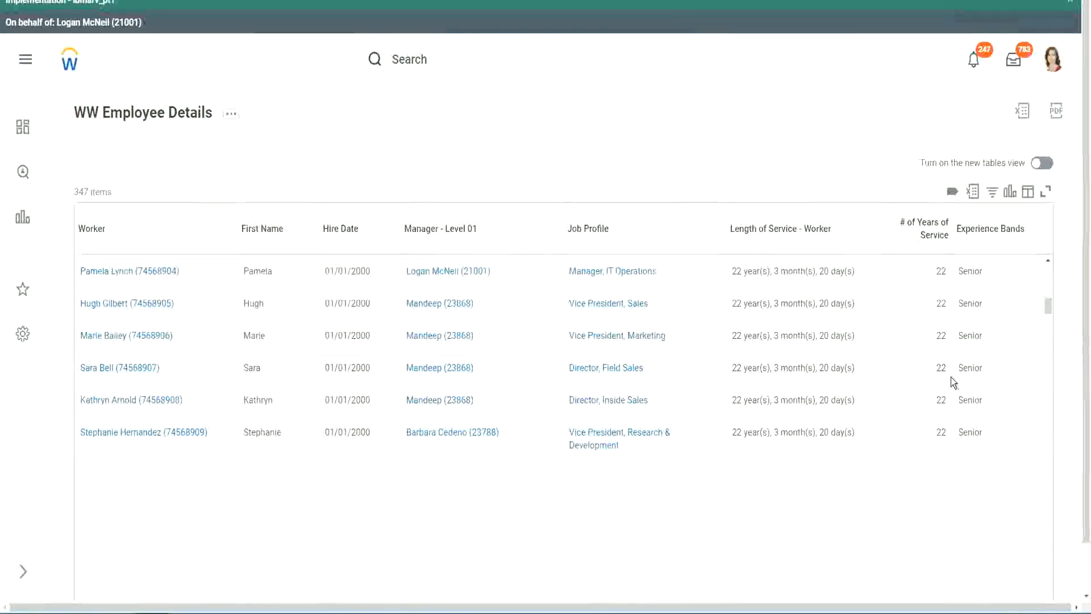
{"action": "scroll", "coordinate": [966, 391], "scroll_direction": "down", "scroll_amount": 1}
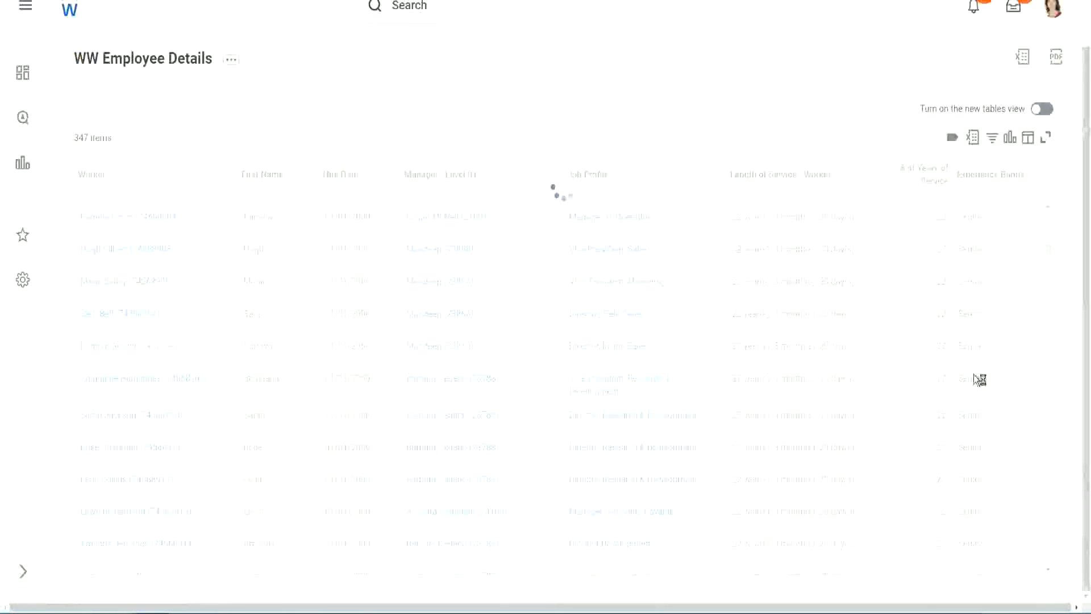
{"action": "scroll", "coordinate": [1011, 320], "scroll_direction": "down", "scroll_amount": 5}
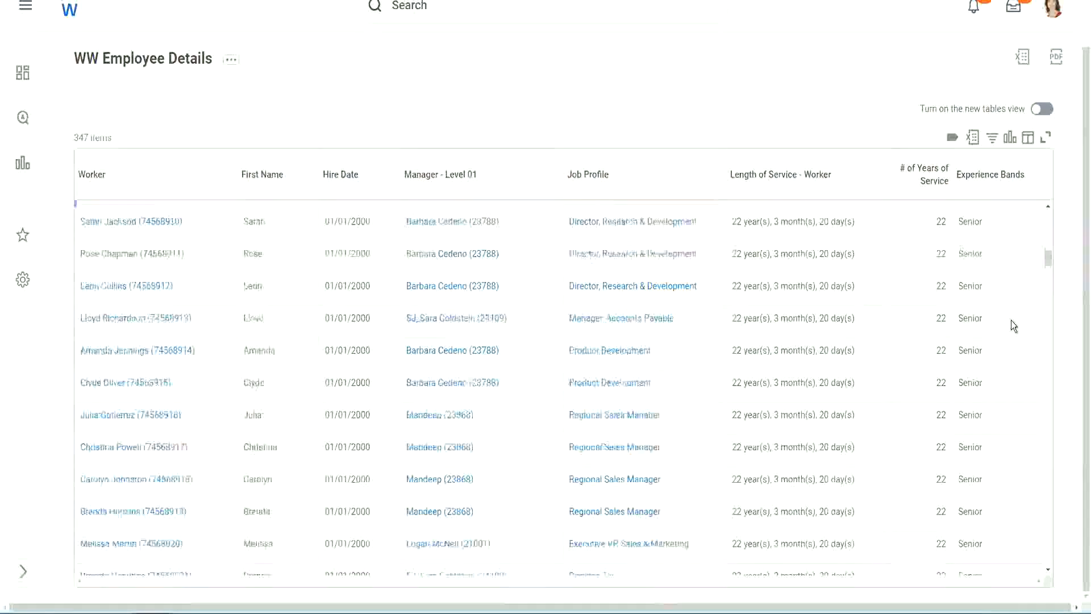
{"action": "scroll", "coordinate": [1010, 320], "scroll_direction": "down", "scroll_amount": 3}
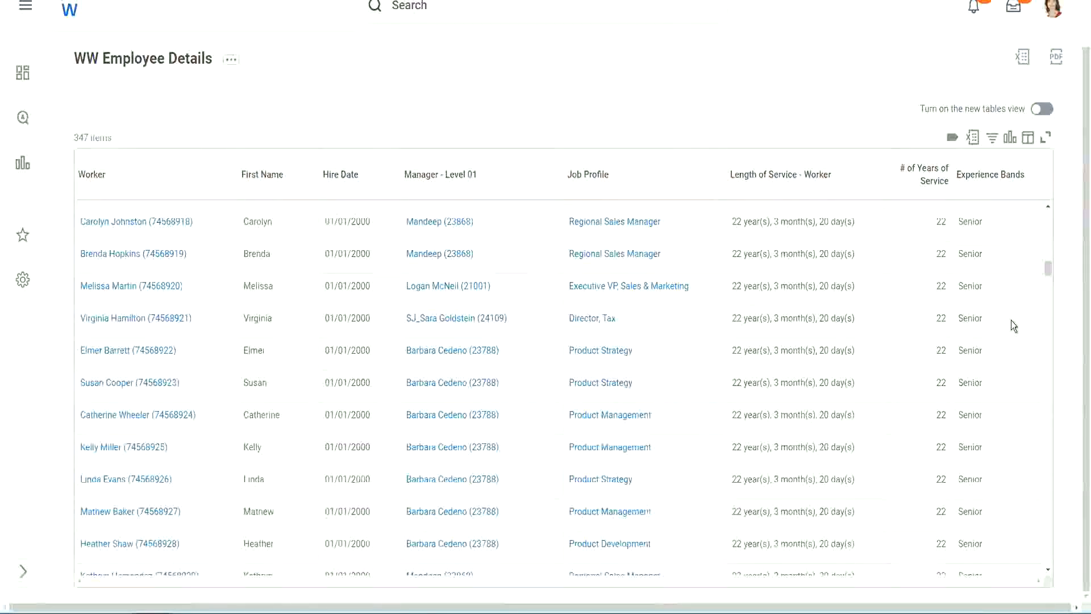
{"action": "scroll", "coordinate": [1011, 320], "scroll_direction": "down", "scroll_amount": 5}
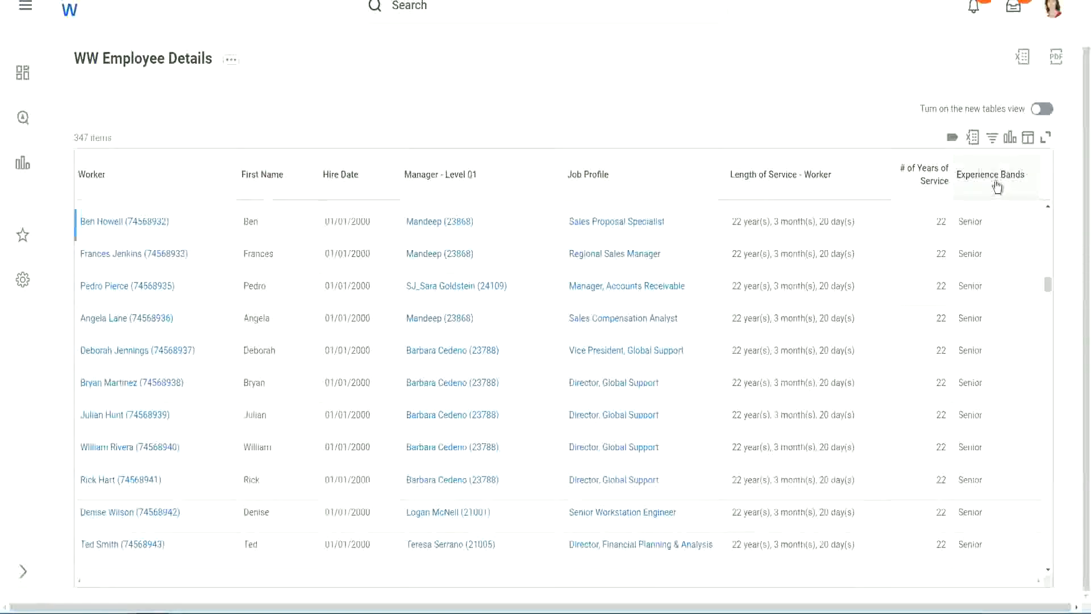
Step: Filter the Experience Bands column for values that contain Amateur
{"action": "left_click", "coordinate": [994, 183]}
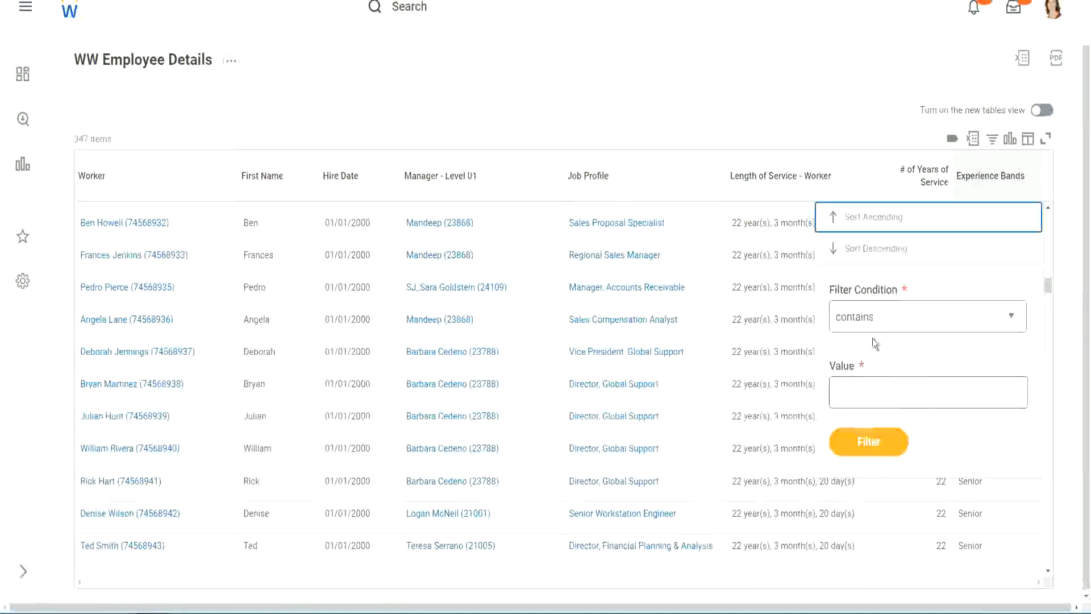
{"action": "left_click", "coordinate": [864, 382]}
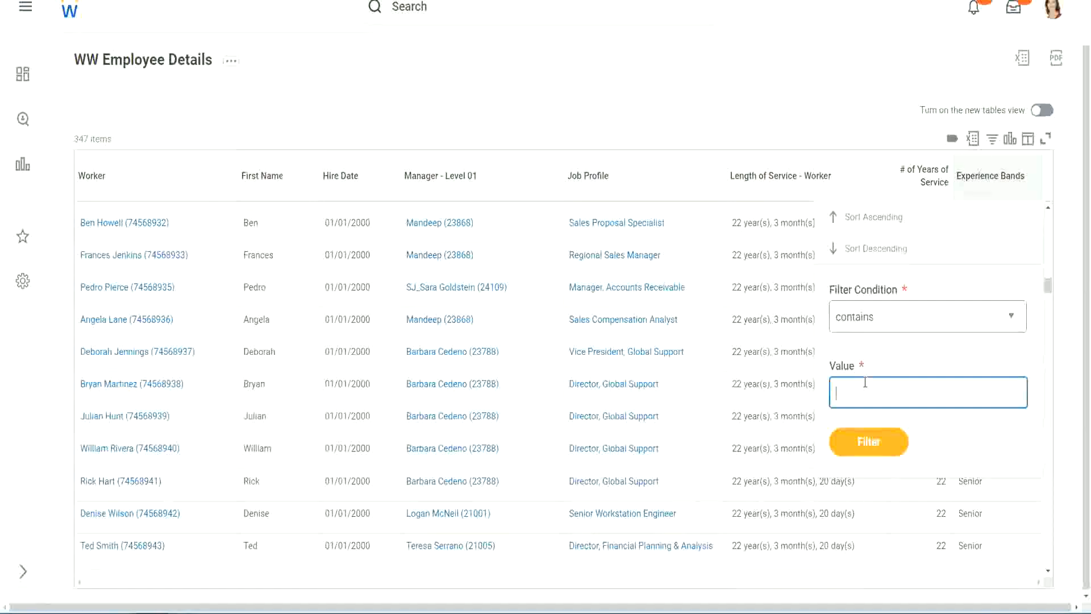
{"action": "type", "text": "Amateur"}
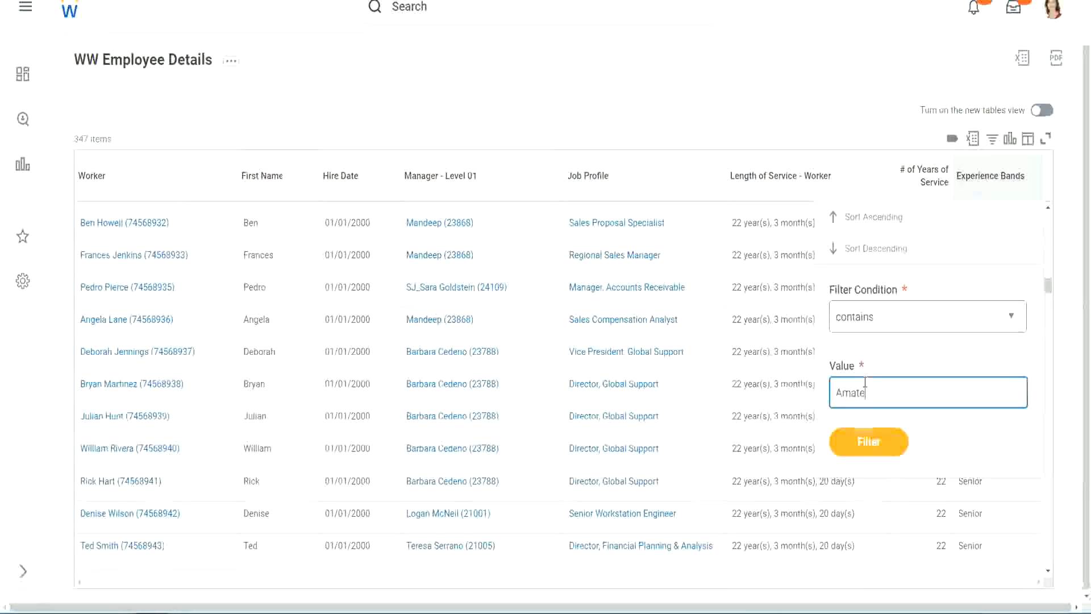
{"action": "left_click", "coordinate": [860, 447]}
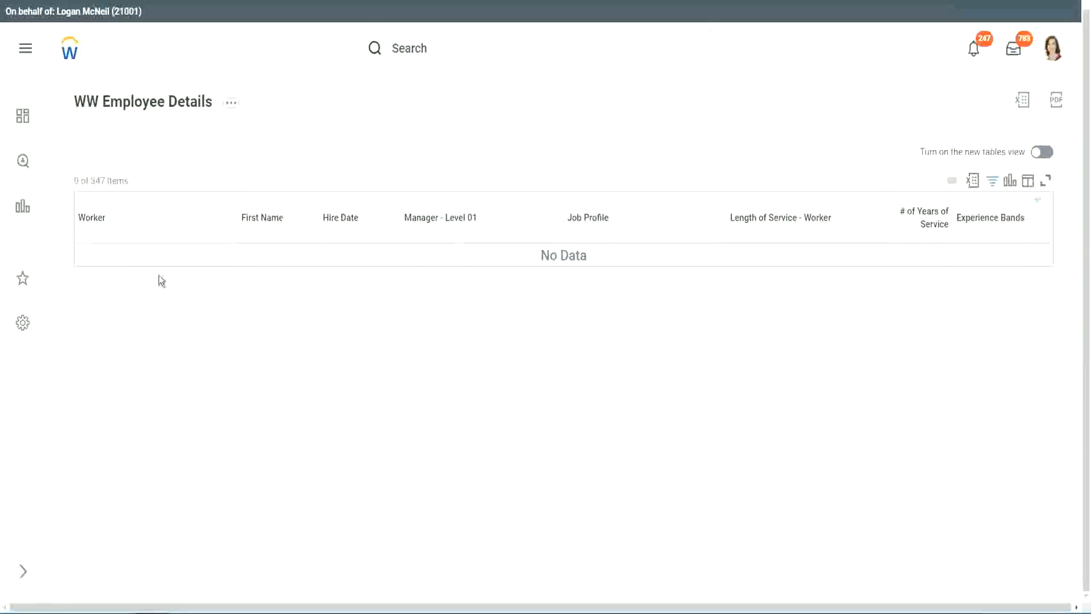
Step: Change the Experience Bands column filter to values that contain Legend
{"action": "left_click", "coordinate": [988, 218]}
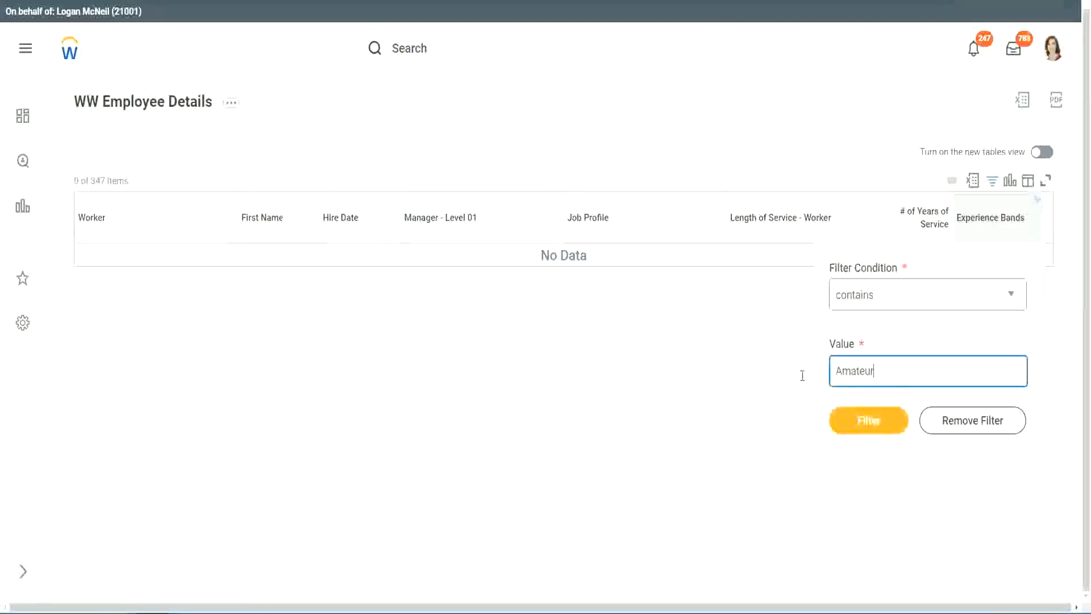
{"action": "key", "text": "ctrl+a"}
{"action": "type", "text": "Legend"}
{"action": "key", "text": "Return"}
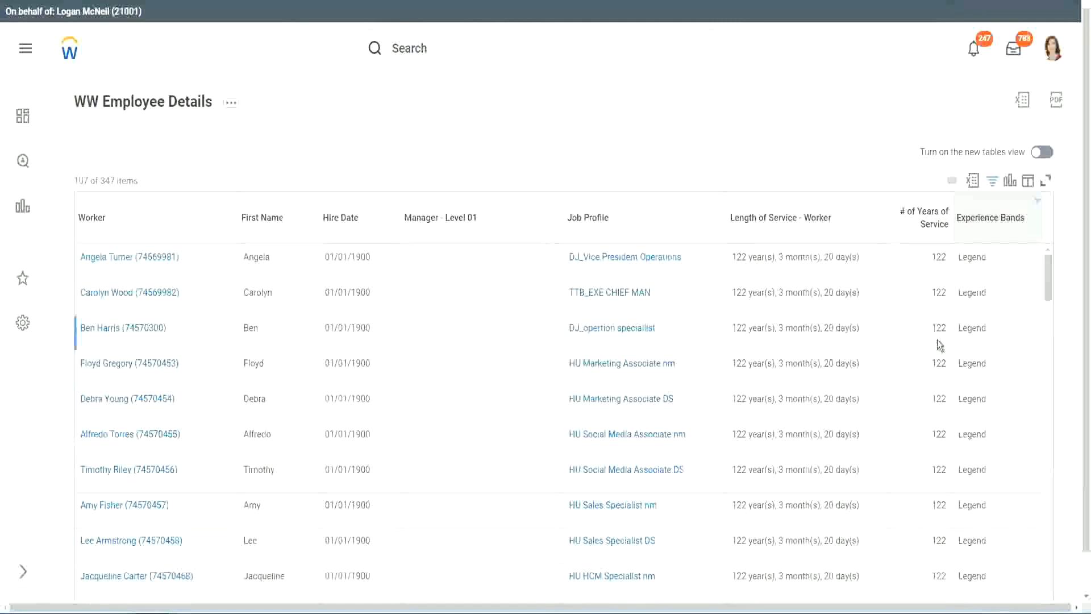
Step: Examine the hire dates and years of service of the workers in the Legend band through the filtered list
{"action": "scroll", "coordinate": [936, 339], "scroll_direction": "down", "scroll_amount": 15}
{"action": "scroll", "coordinate": [937, 339], "scroll_direction": "down", "scroll_amount": 10}
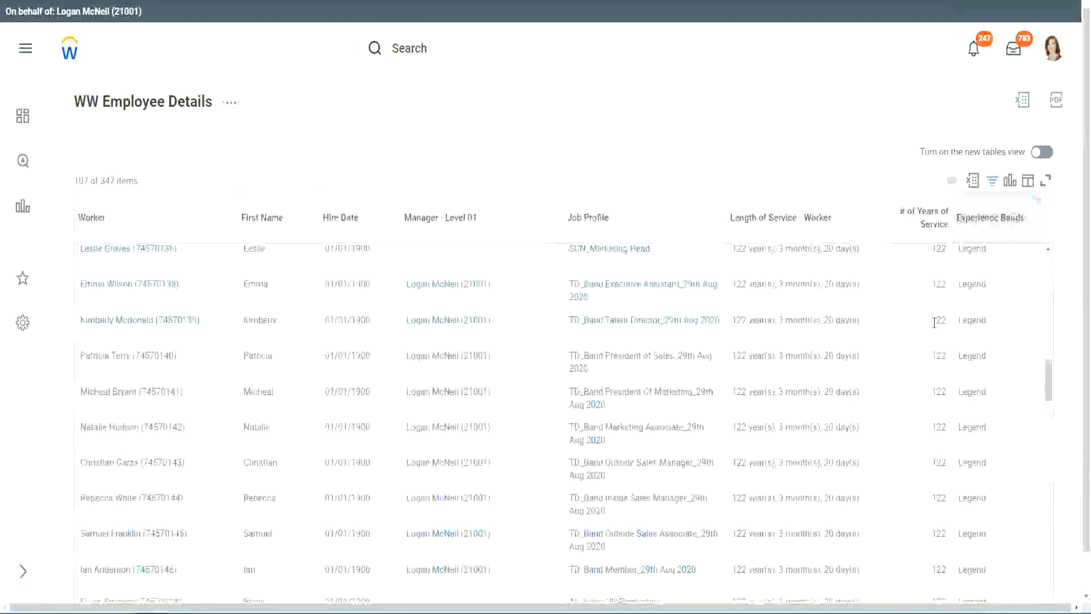
{"action": "scroll", "coordinate": [934, 322], "scroll_direction": "down", "scroll_amount": 15}
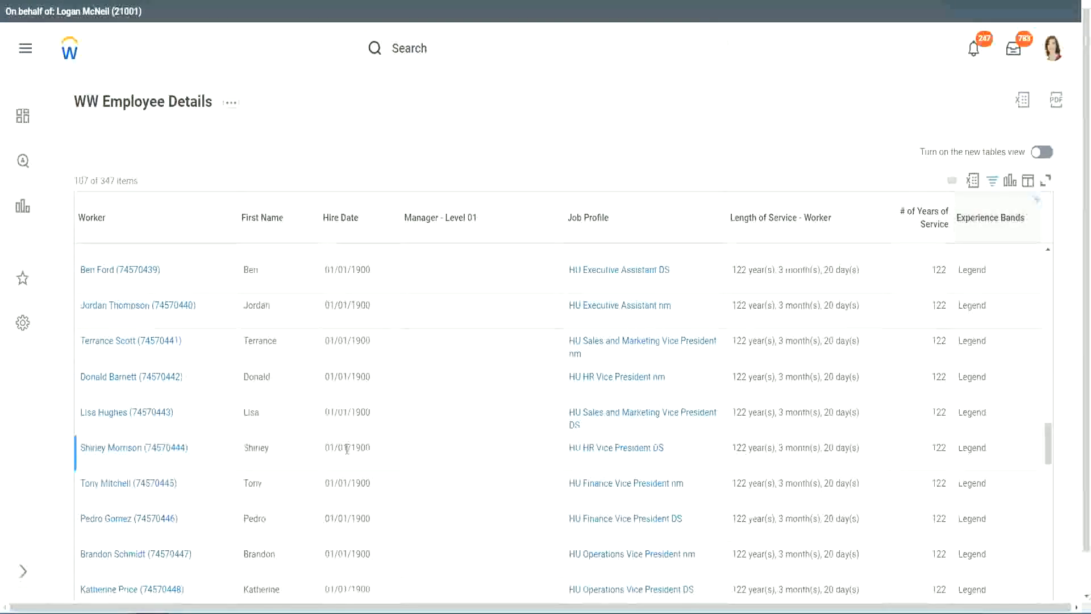
{"action": "double_click", "coordinate": [353, 446]}
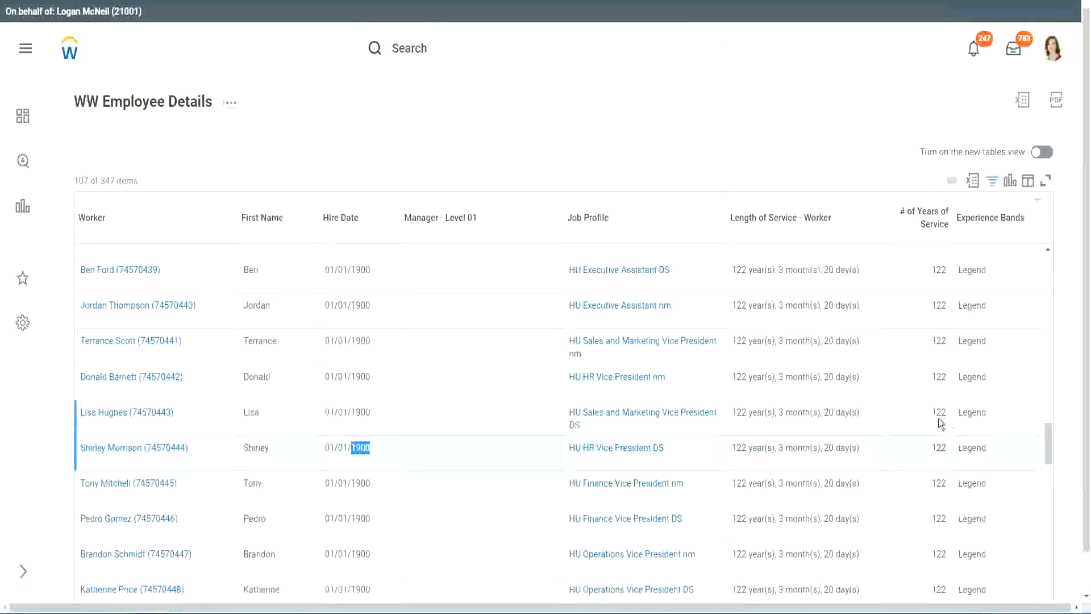
{"action": "scroll", "coordinate": [932, 424], "scroll_direction": "down", "scroll_amount": 2}
{"action": "scroll", "coordinate": [928, 427], "scroll_direction": "down", "scroll_amount": 3}
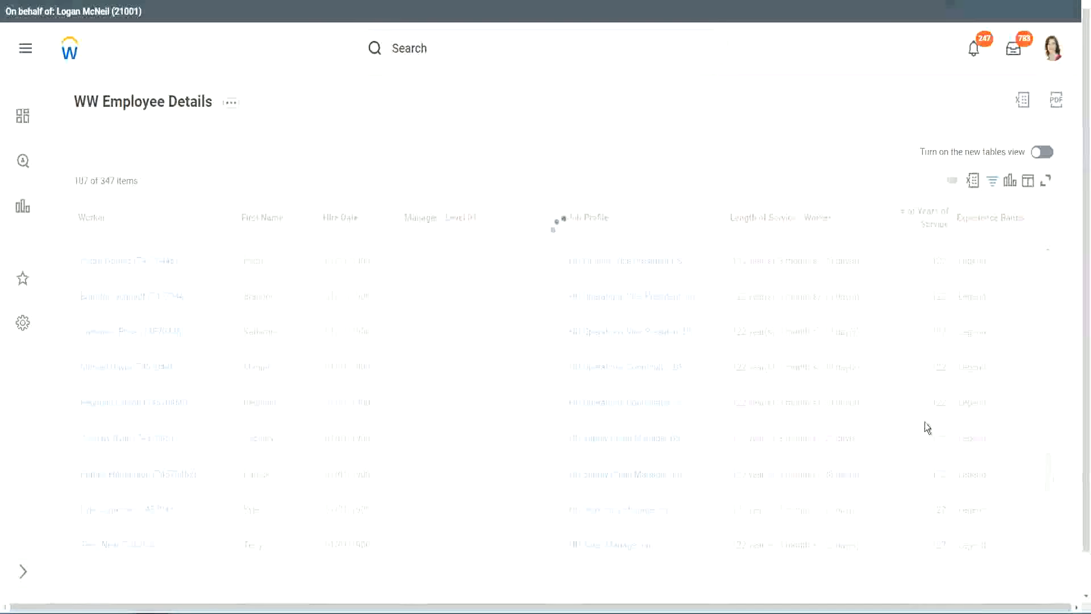
{"action": "scroll", "coordinate": [925, 422], "scroll_direction": "down", "scroll_amount": 10}
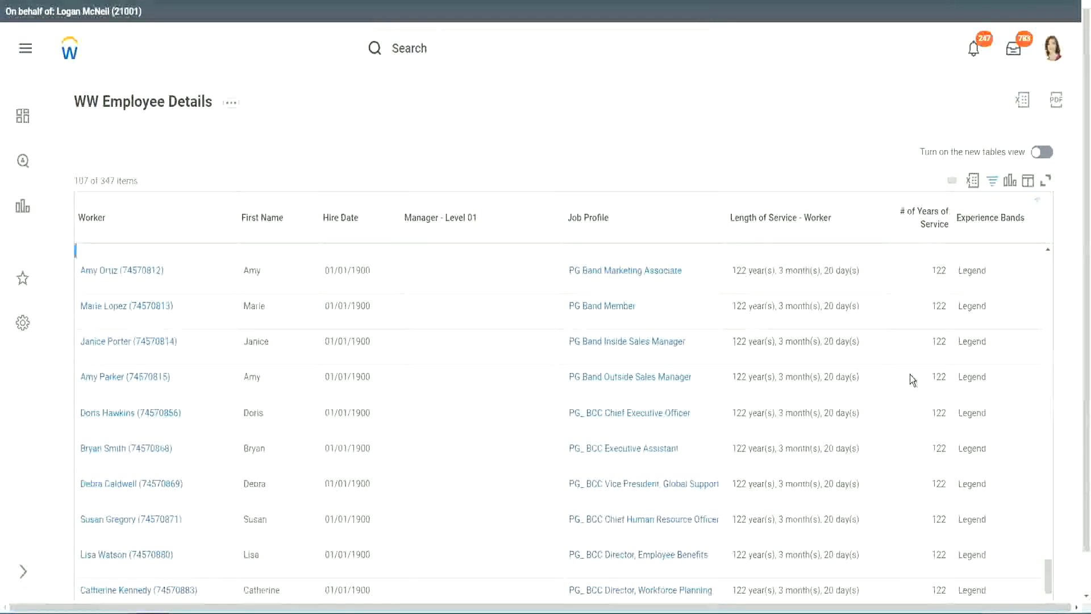
{"action": "scroll", "coordinate": [909, 375], "scroll_direction": "down", "scroll_amount": 3}
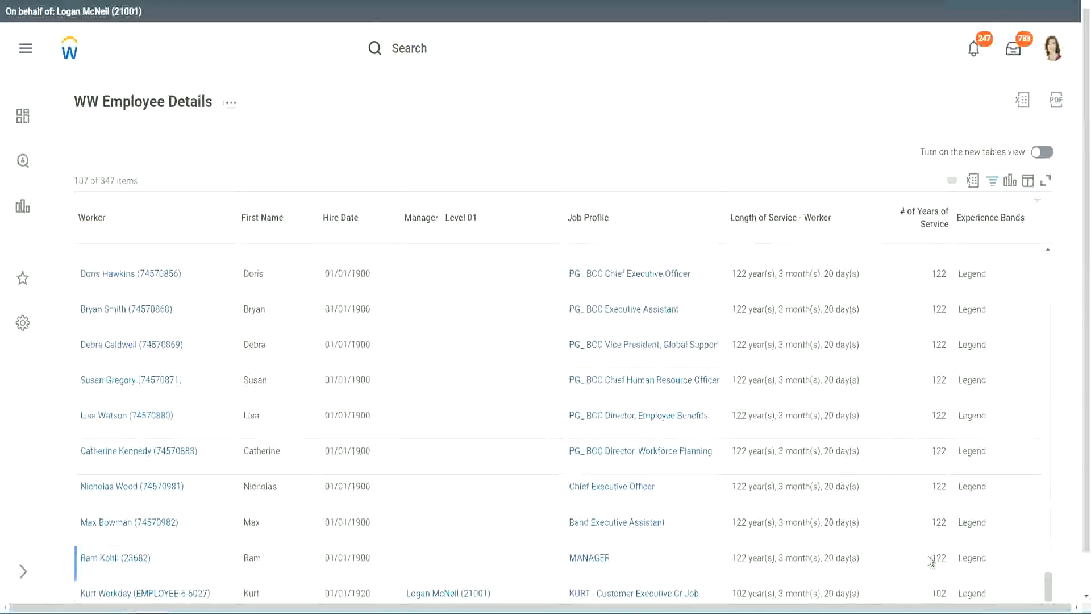
{"action": "double_click", "coordinate": [937, 590]}
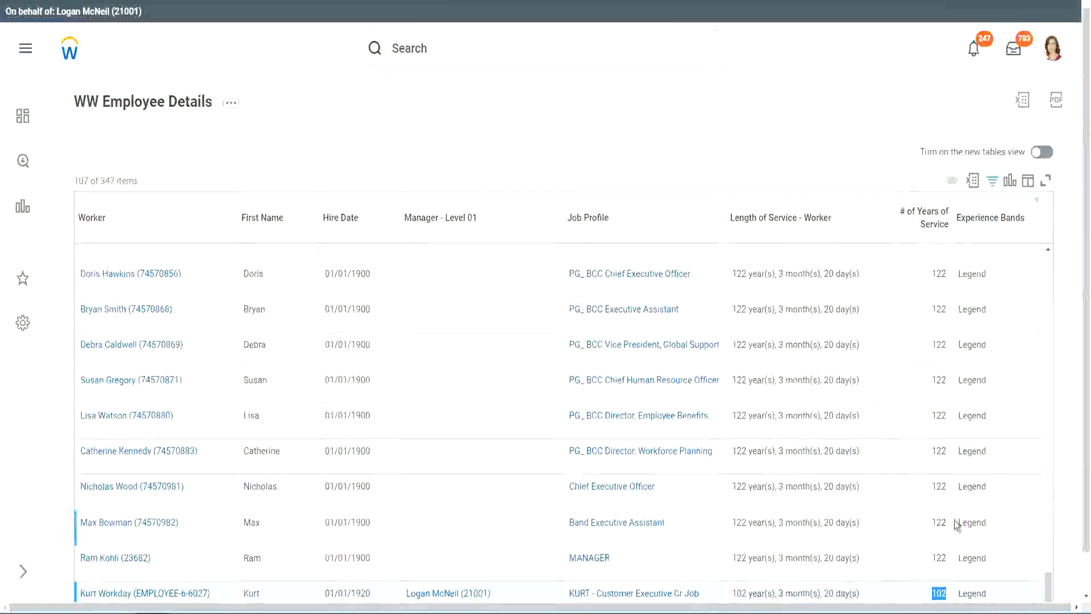
{"action": "left_click_drag", "start_coordinate": [941, 486], "coordinate": [947, 486]}
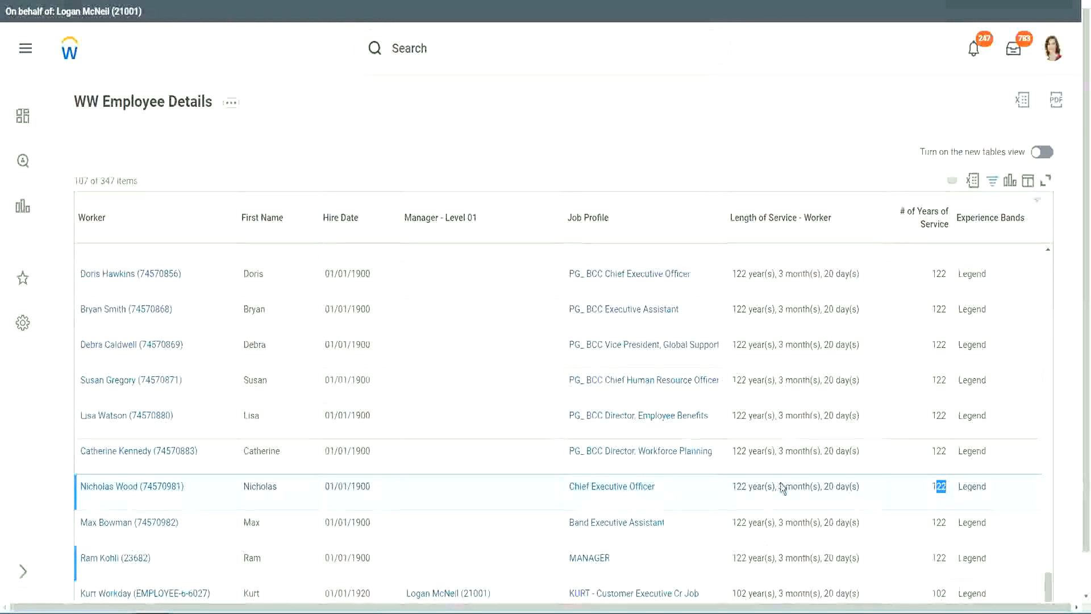
{"action": "left_click", "coordinate": [916, 452]}
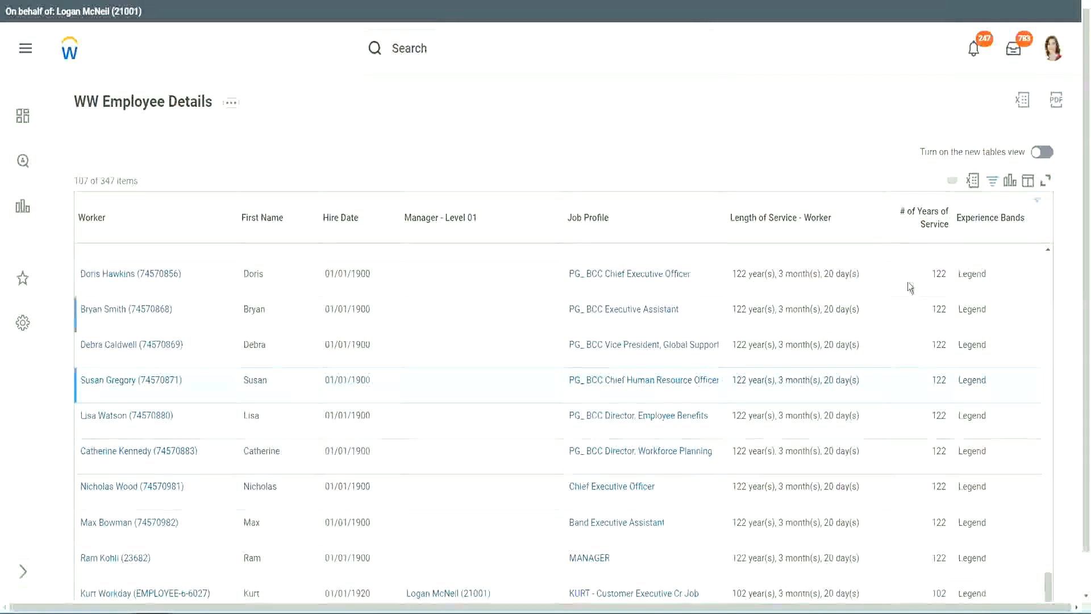
Step: Change the Experience Bands column filter to values that contain Experienced
{"action": "left_click", "coordinate": [996, 225]}
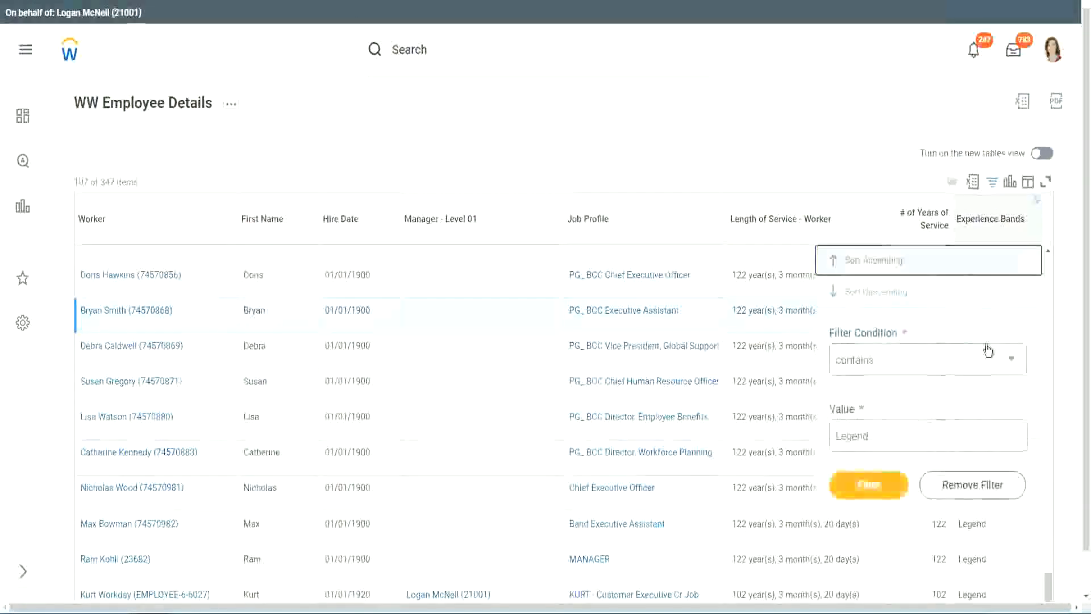
{"action": "left_click", "coordinate": [893, 435]}
{"action": "key", "text": "ctrl+a"}
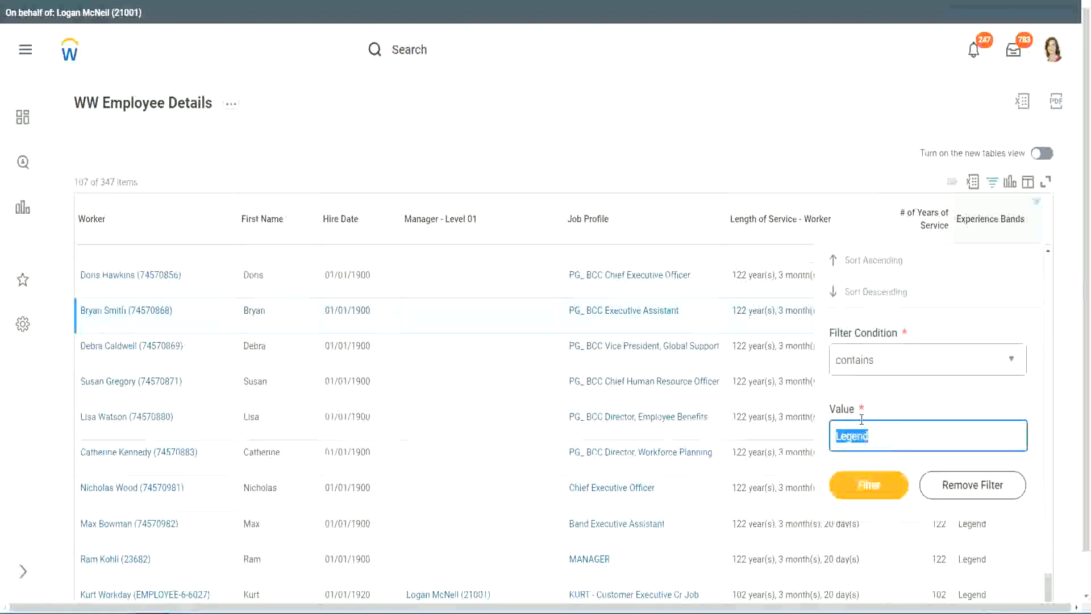
{"action": "type", "text": "Ex"}
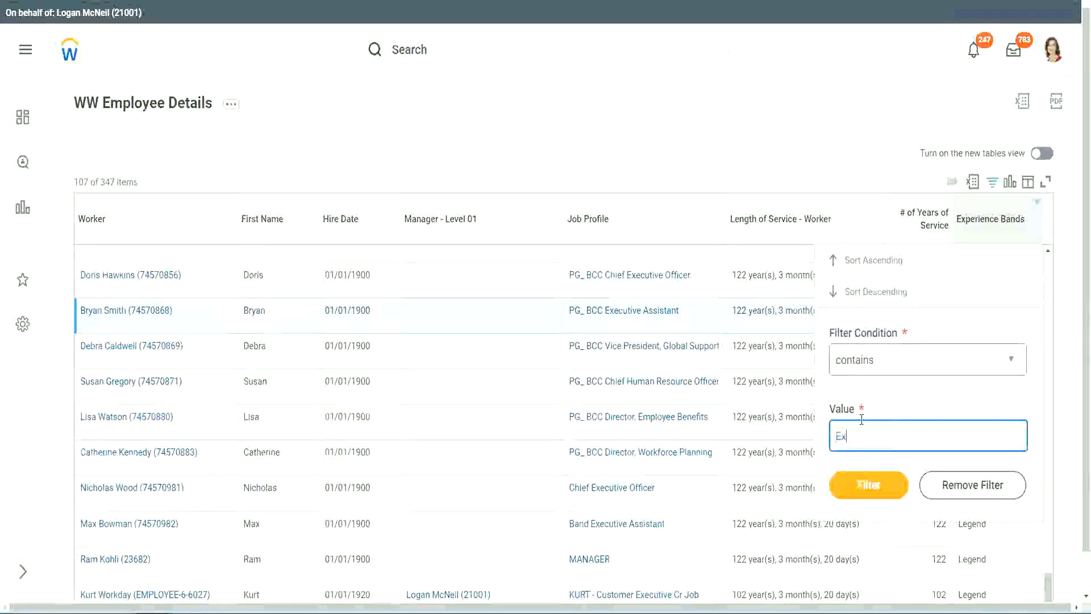
{"action": "type", "text": "per"}
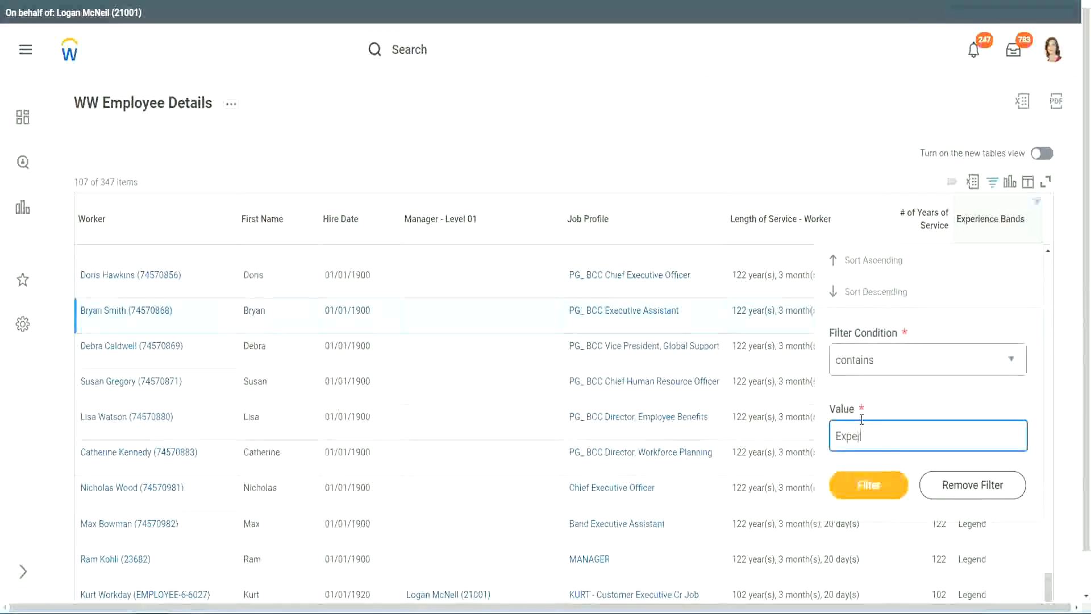
{"action": "type", "text": "ienced"}
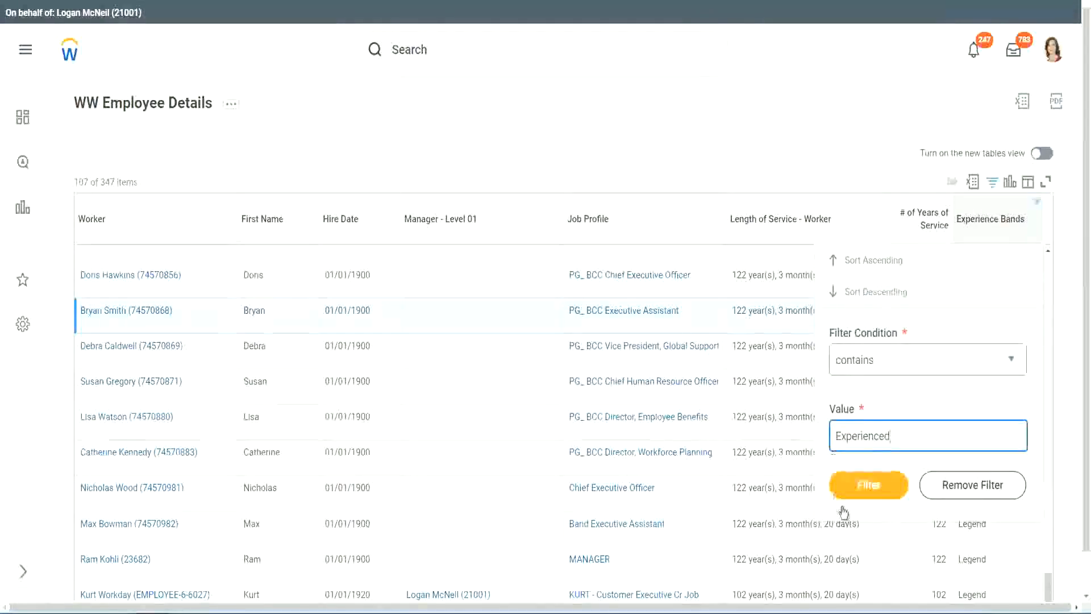
{"action": "left_click", "coordinate": [875, 484]}
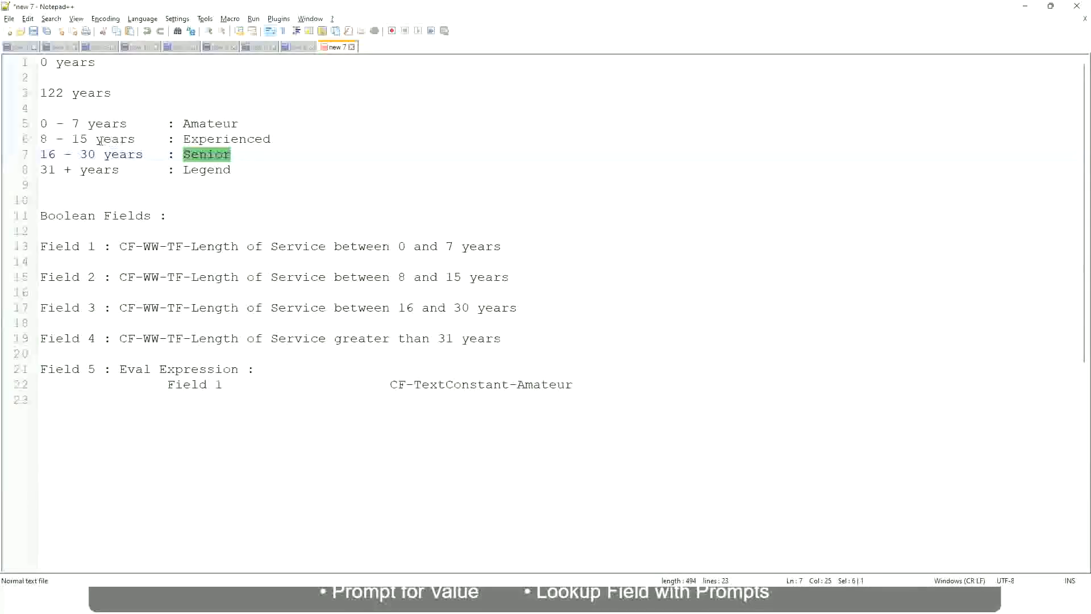
Step: Check the 8 - 15 years band definition in the Notepad++ notes, then compare it with the years of service in the filtered Workday report
{"action": "left_click", "coordinate": [100, 141]}
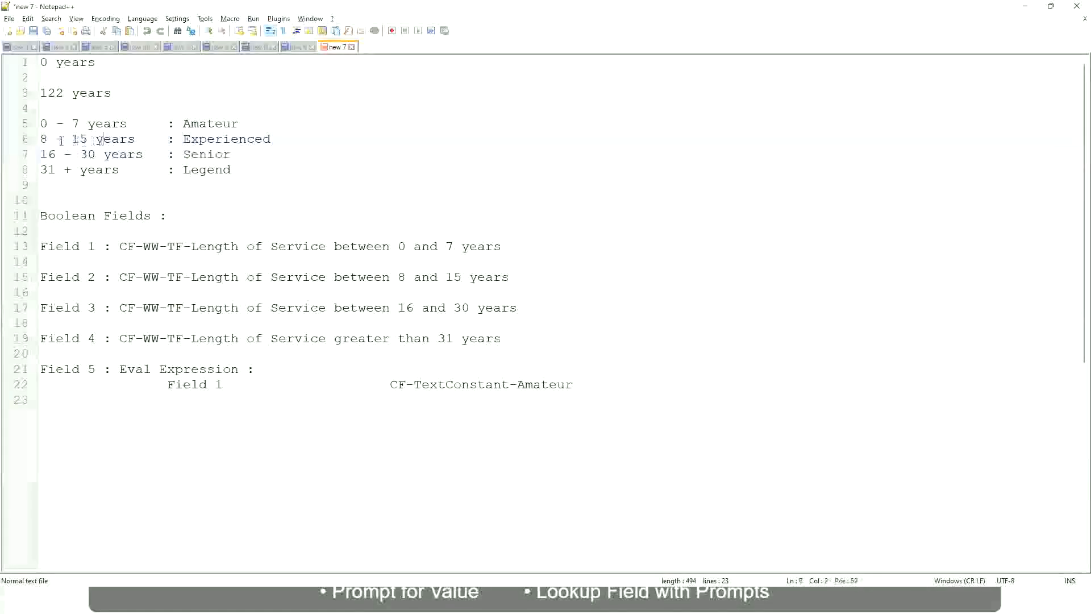
{"action": "left_click", "coordinate": [126, 139]}
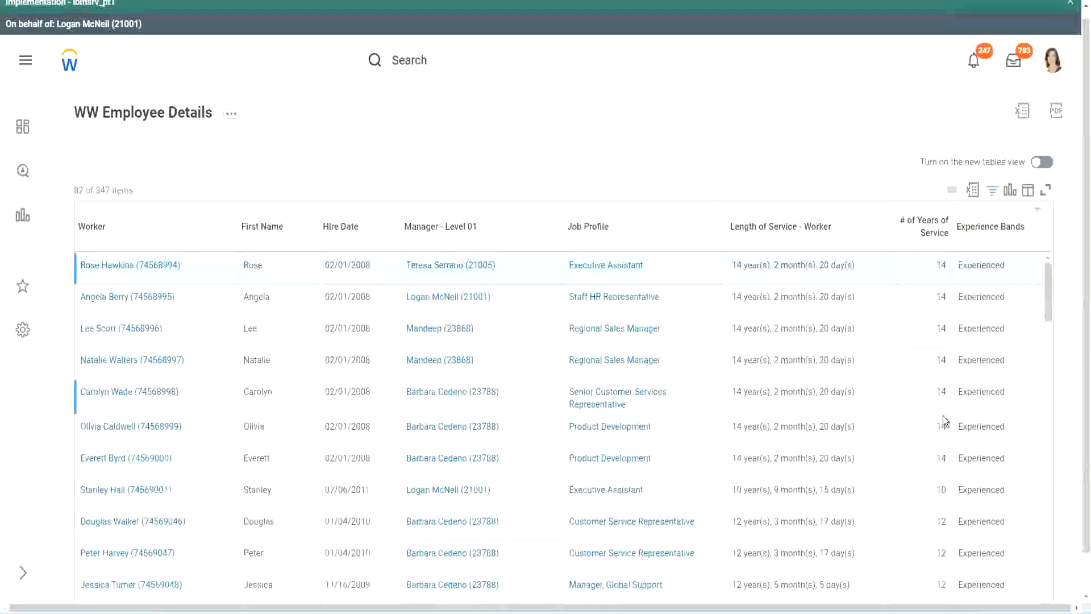
{"action": "scroll", "coordinate": [942, 414], "scroll_direction": "down", "scroll_amount": 3}
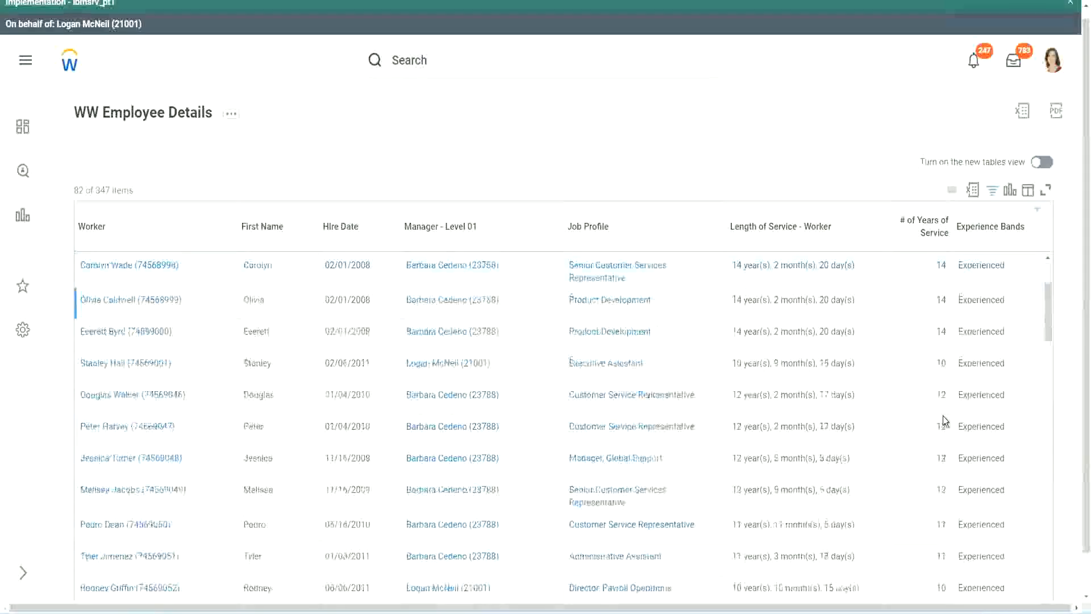
{"action": "double_click", "coordinate": [939, 299]}
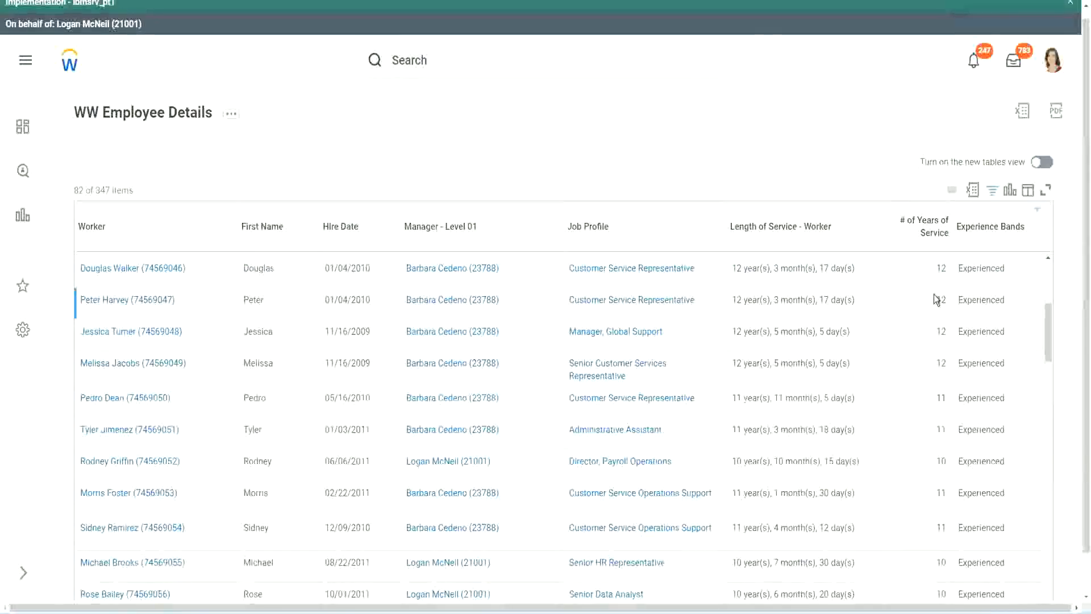
{"action": "double_click", "coordinate": [966, 299]}
{"action": "scroll", "coordinate": [932, 456], "scroll_direction": "down", "scroll_amount": 3}
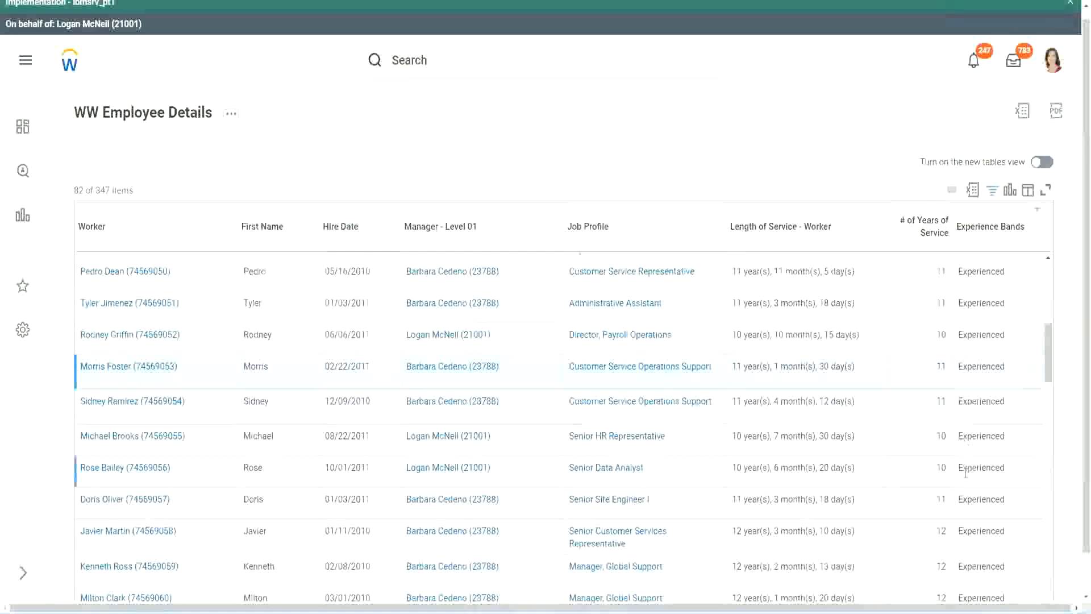
{"action": "scroll", "coordinate": [964, 471], "scroll_direction": "down", "scroll_amount": 5}
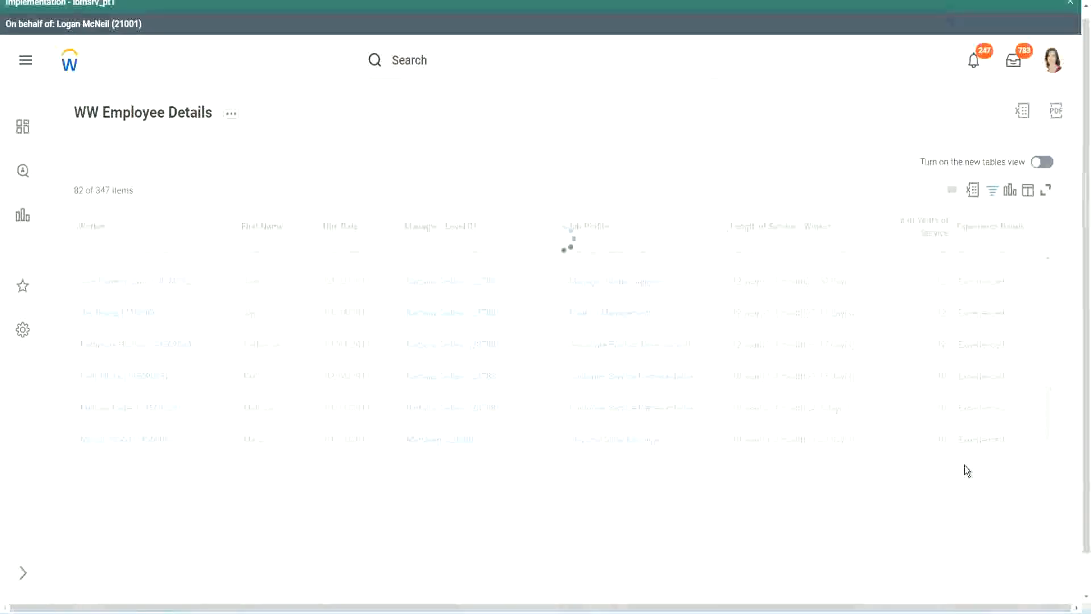